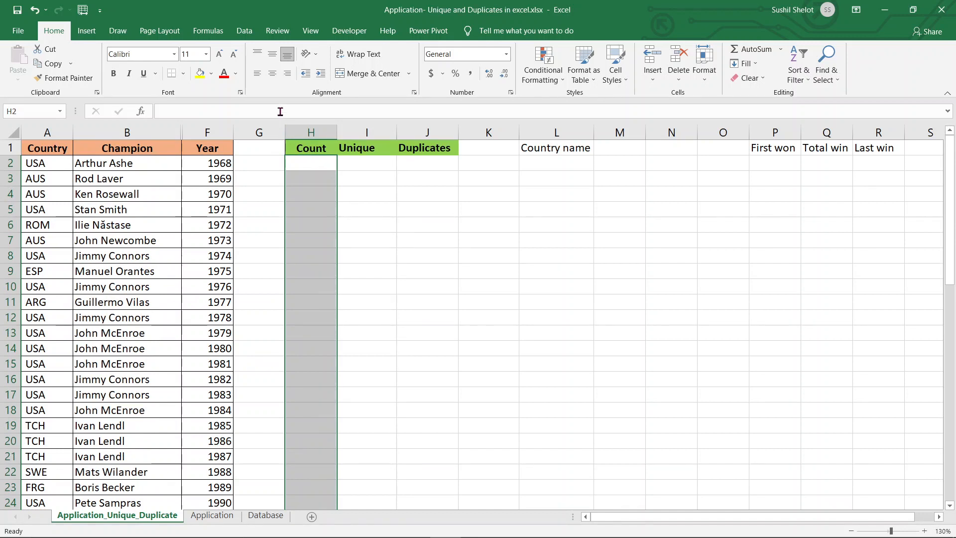
Step: Start a COUNTIF formula for the selected cells of the Count column, beginning in H2
{"action": "left_click", "coordinate": [280, 108]}
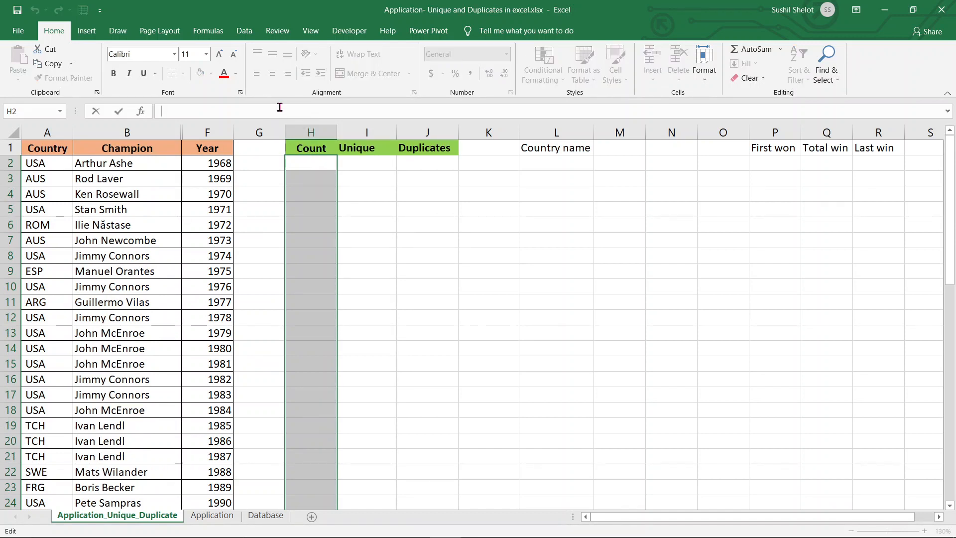
{"action": "type", "text": "=cou"}
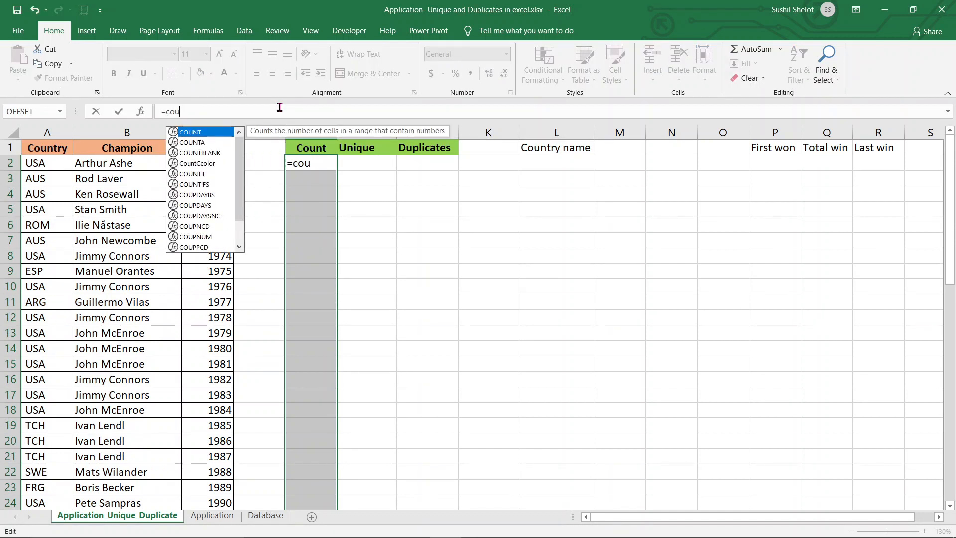
{"action": "type", "text": "nit"}
{"action": "key", "text": "BackSpace"}
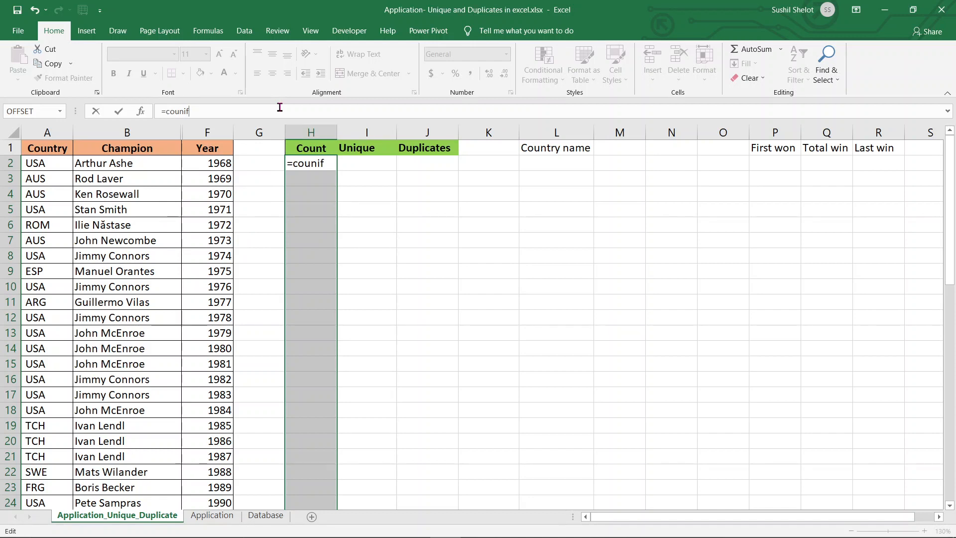
{"action": "left_click", "coordinate": [181, 111]}
{"action": "type", "text": "t"}
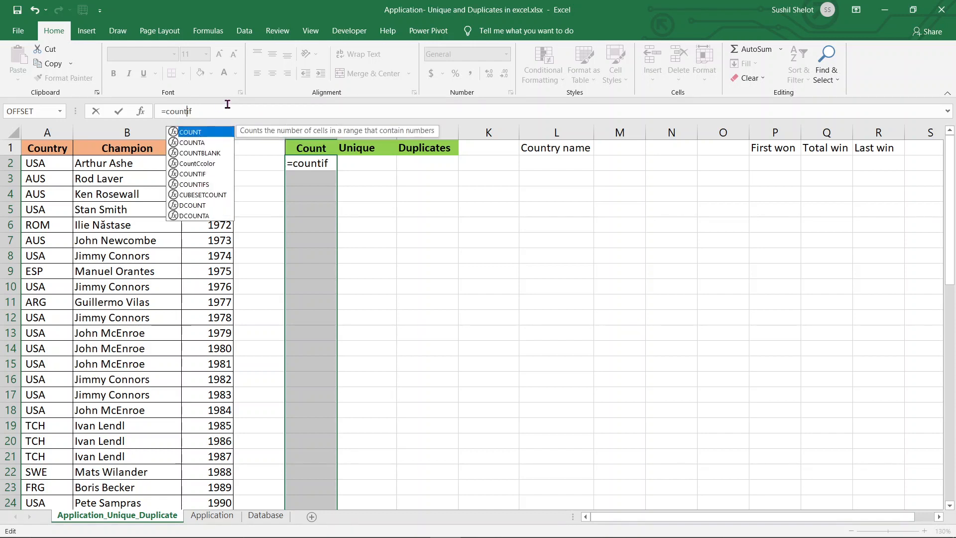
{"action": "double_click", "coordinate": [206, 174]}
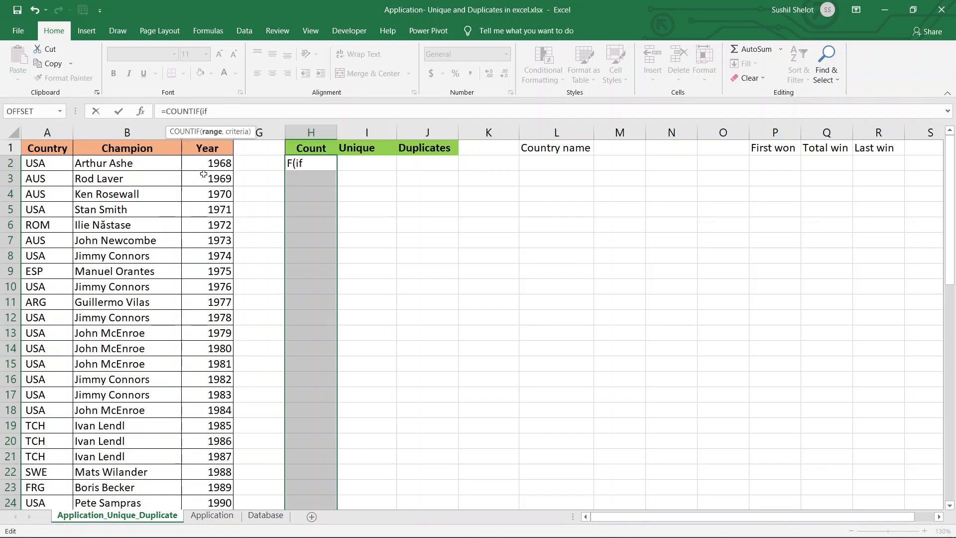
{"action": "left_click", "coordinate": [319, 164]}
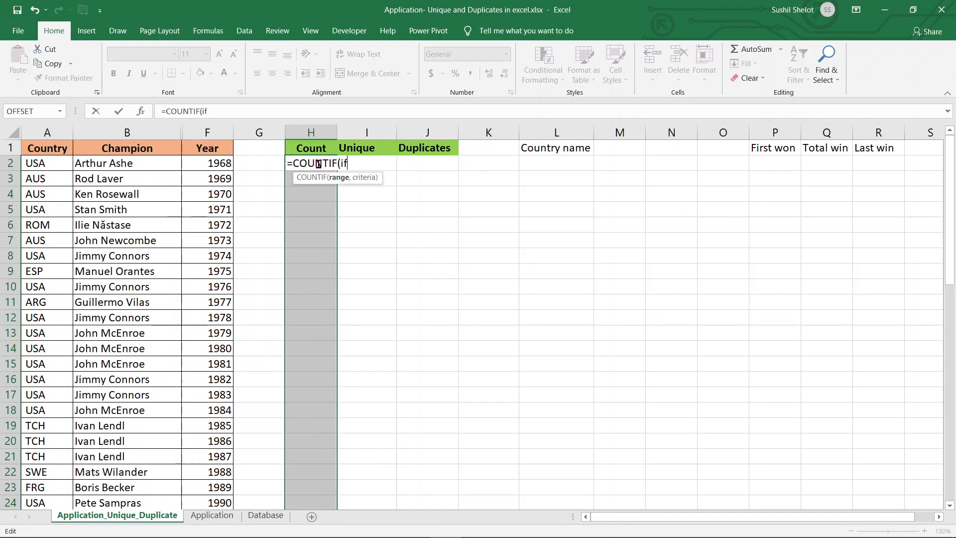
{"action": "key", "text": "BackSpace"}
{"action": "key", "text": "BackSpace"}
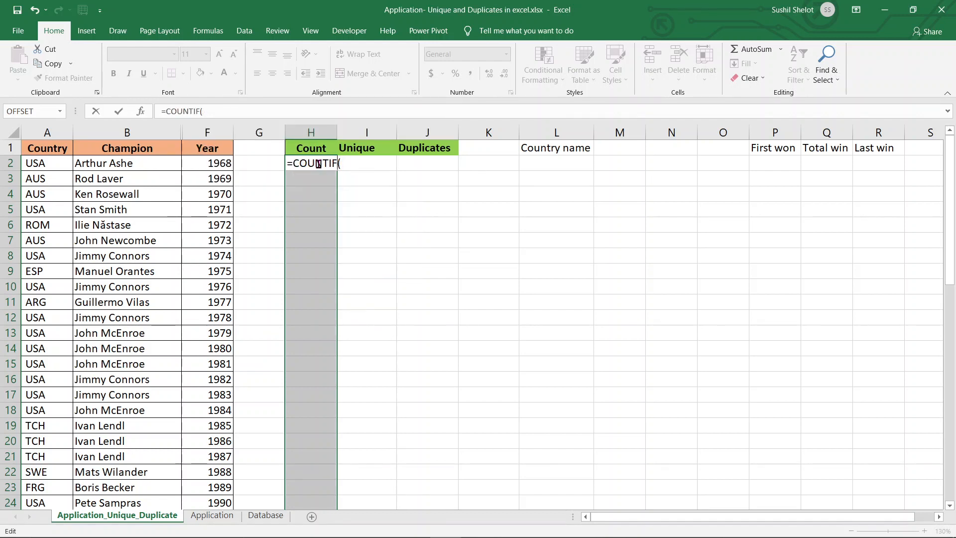
{"action": "type", "text": "("}
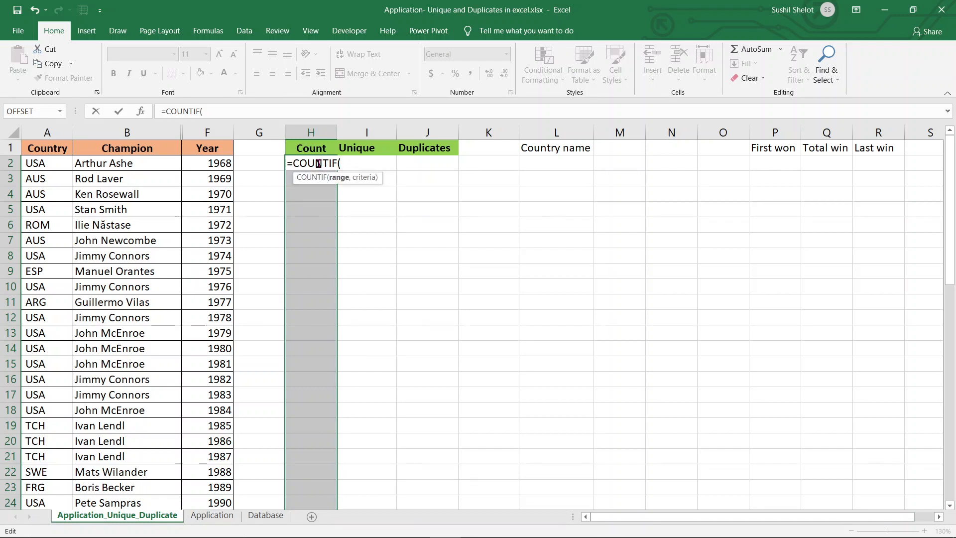
Step: Set the COUNTIF range to $A$2:A2, with the starting reference absolute and the ending reference relative
{"action": "left_click", "coordinate": [42, 162]}
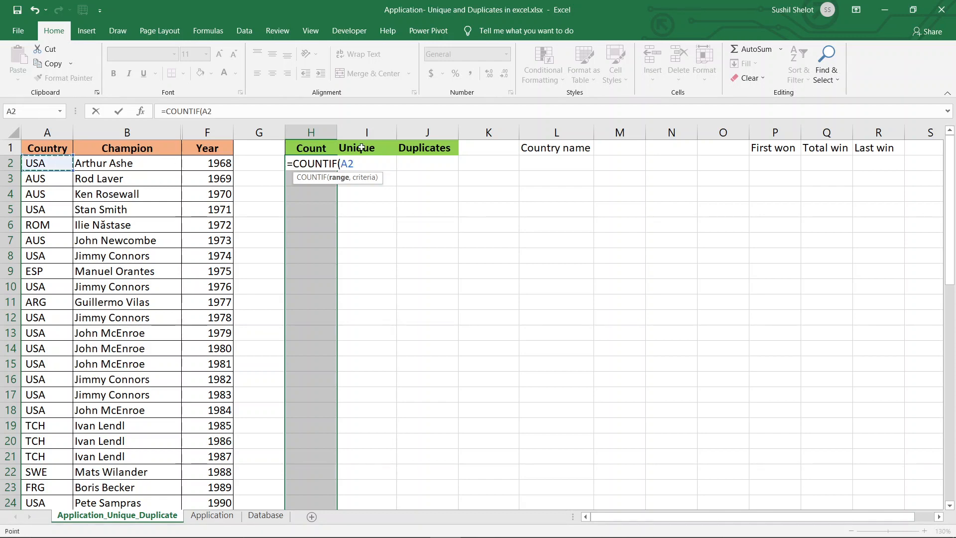
{"action": "key", "text": "F8"}
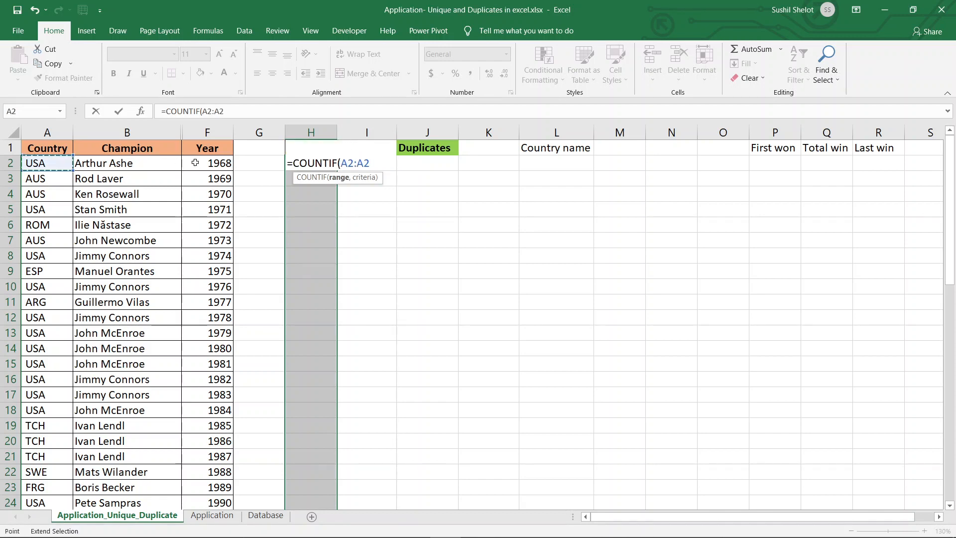
{"action": "left_click_drag", "start_coordinate": [348, 163], "coordinate": [383, 159]}
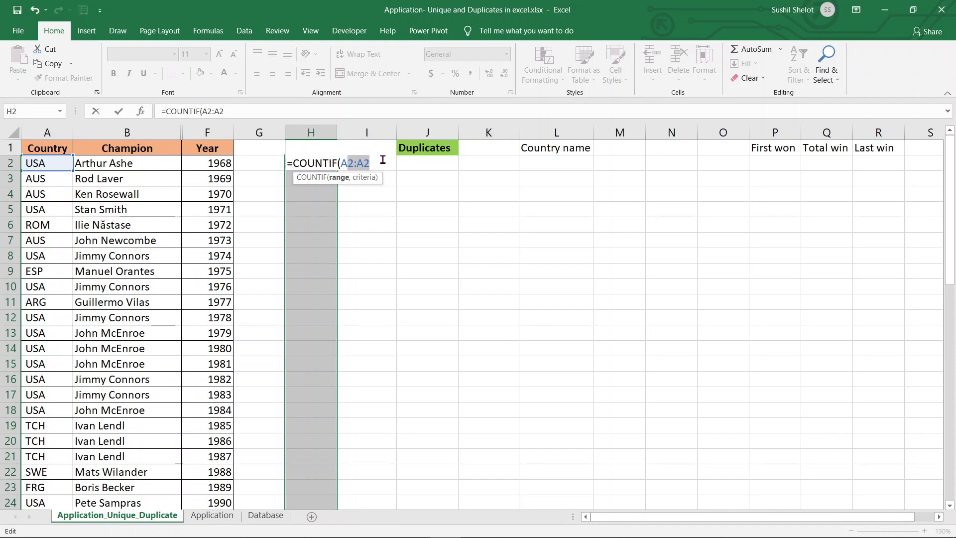
{"action": "left_click", "coordinate": [350, 162]}
{"action": "key", "text": "F4"}
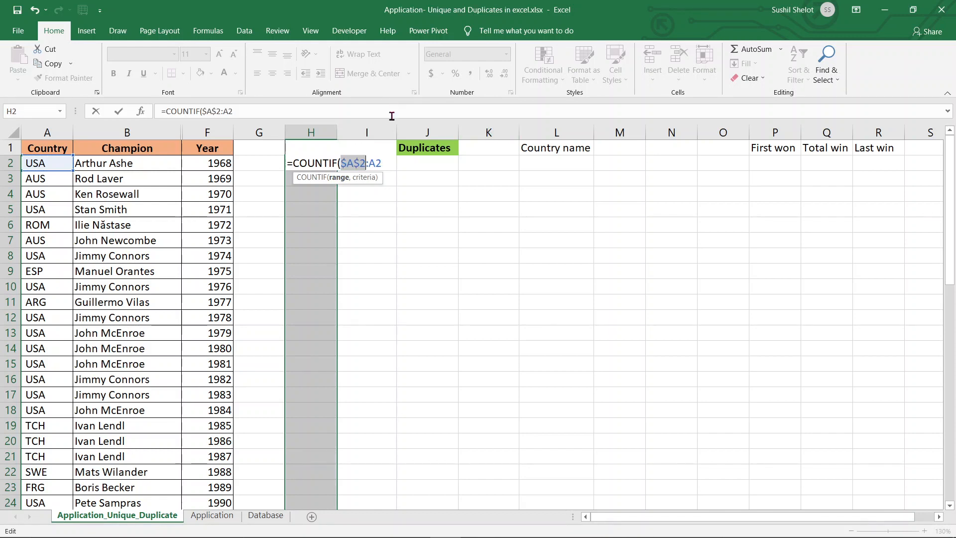
Step: Add A2 as the COUNTIF criteria and enter =COUNTIF($A$2:A2,A2) in all selected Count cells at once
{"action": "left_click", "coordinate": [388, 161]}
{"action": "type", "text": ","}
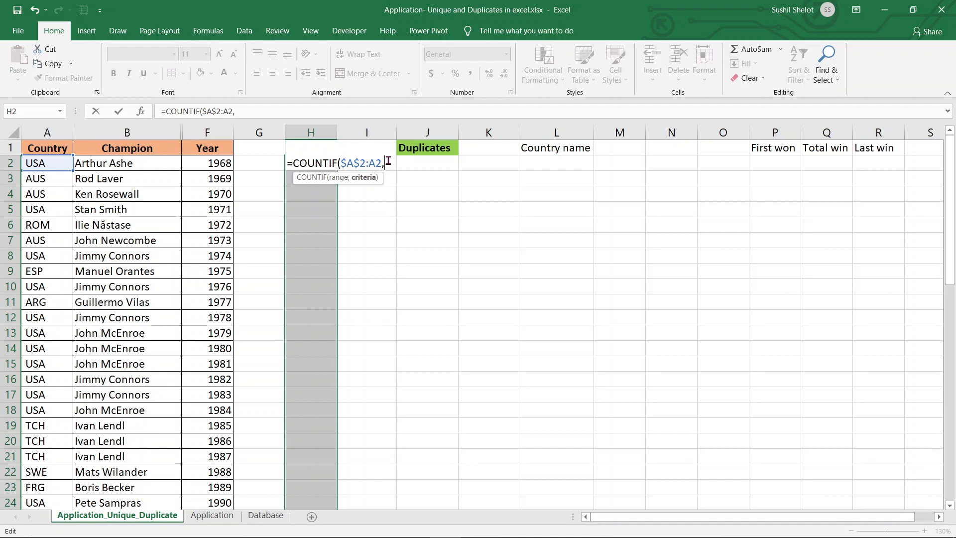
{"action": "type", "text": "A2"}
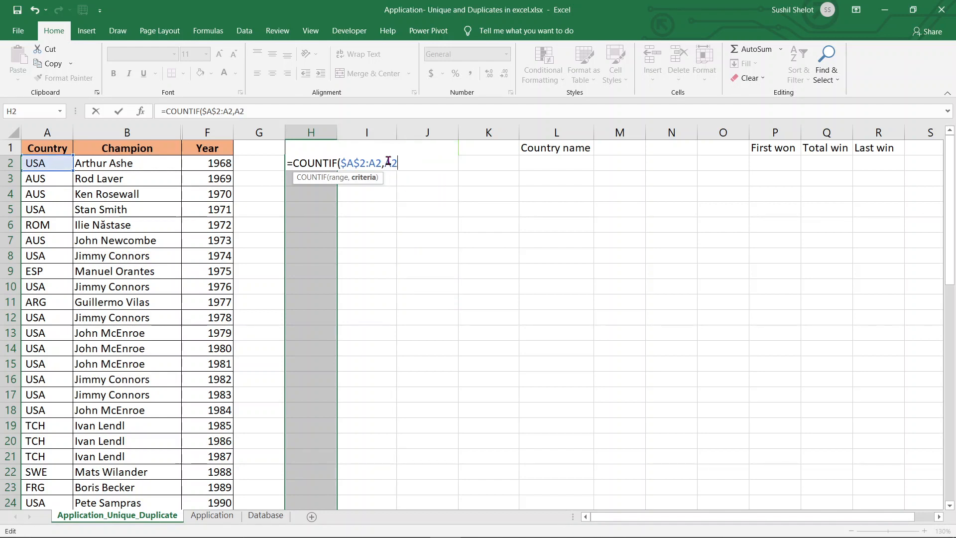
{"action": "type", "text": ")"}
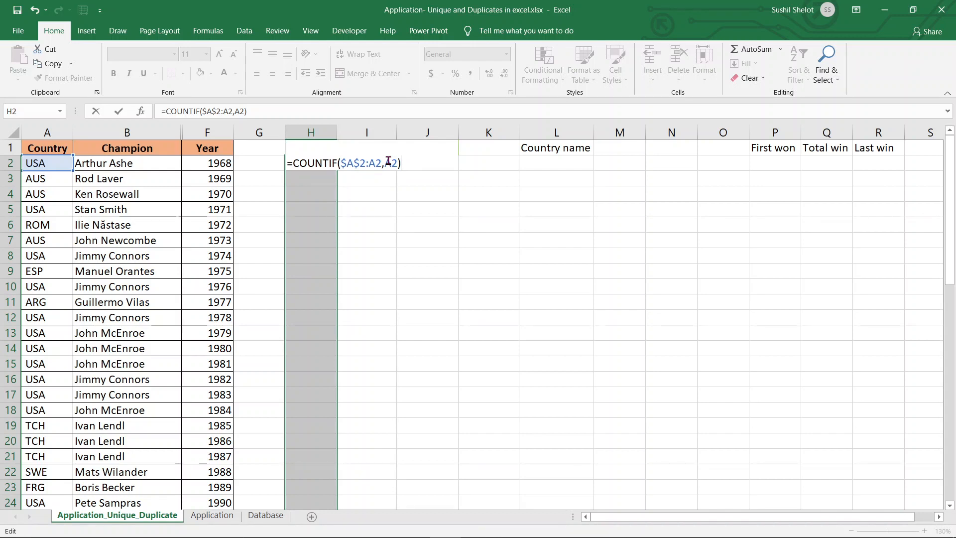
{"action": "key", "text": "ctrl+Return"}
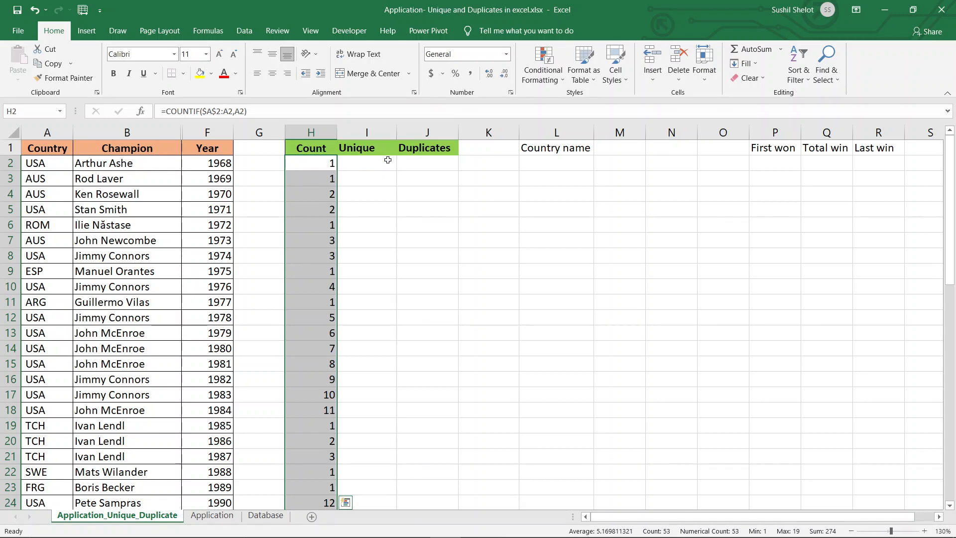
Step: Enter =IF(H2=1,A2,"") in cell I2 of the Unique column to return the country's first occurrence
{"action": "left_click", "coordinate": [388, 161]}
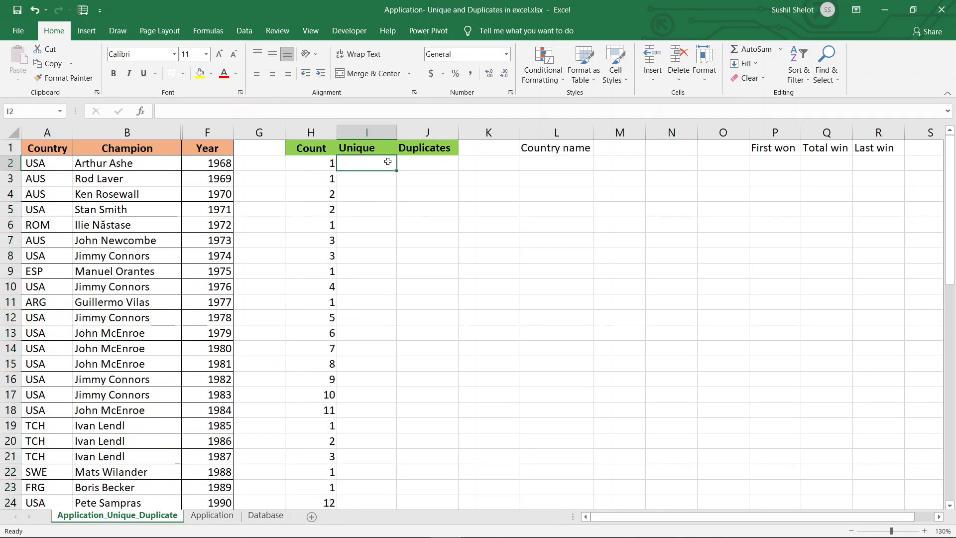
{"action": "type", "text": "=if("}
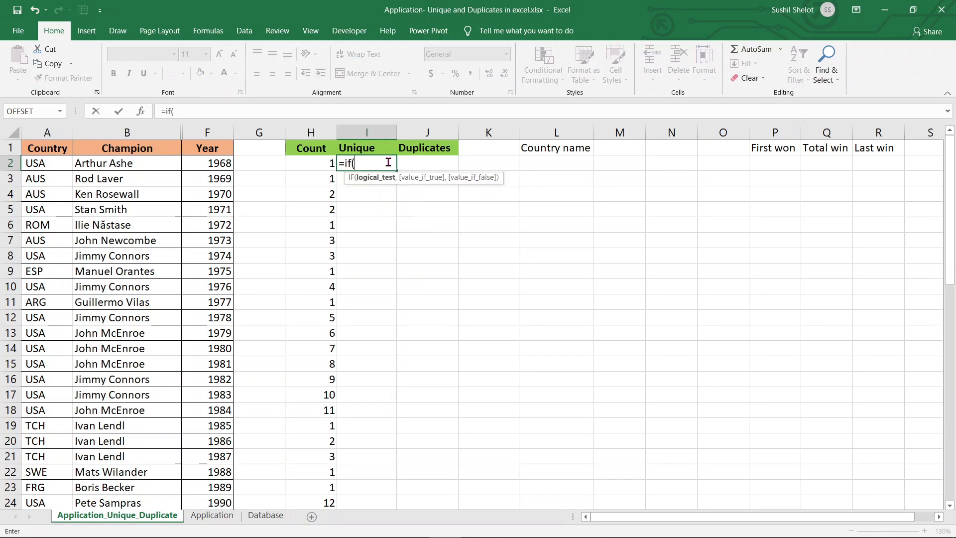
{"action": "left_click", "coordinate": [316, 163]}
{"action": "type", "text": "="}
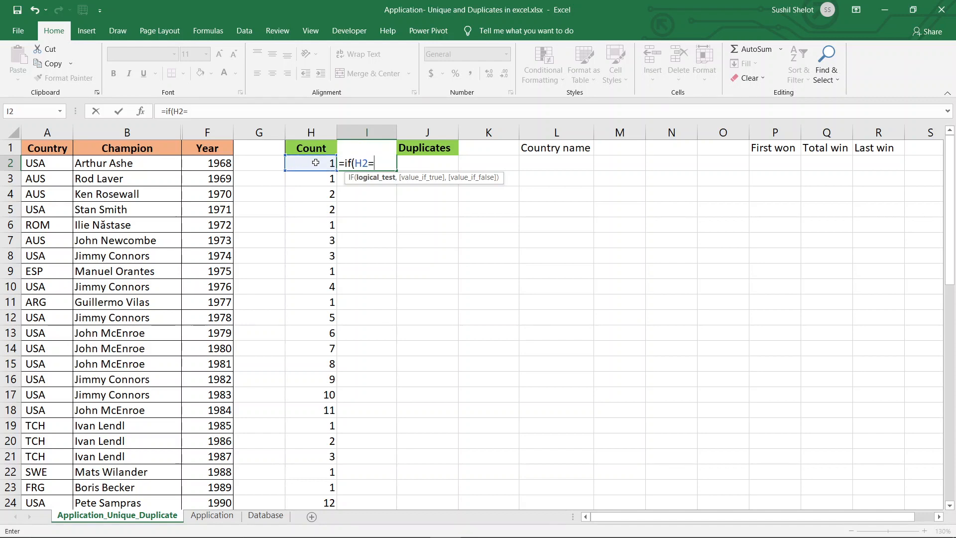
{"action": "type", "text": "1,"}
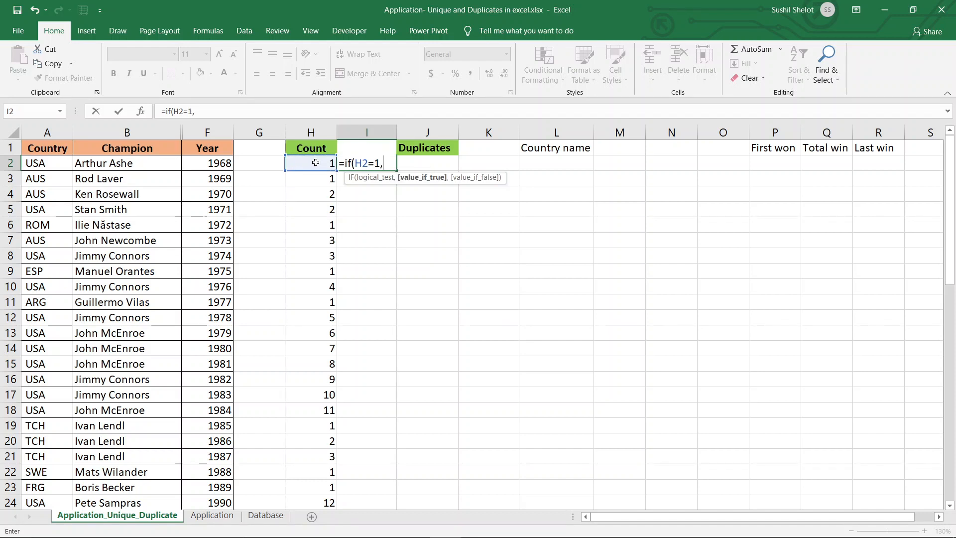
{"action": "left_click", "coordinate": [60, 164]}
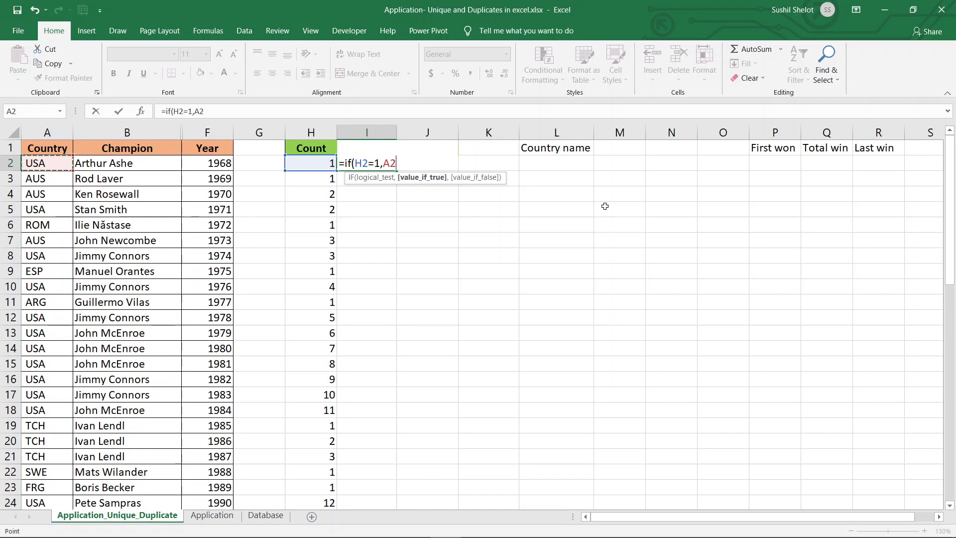
{"action": "type", "text": ",\"\""}
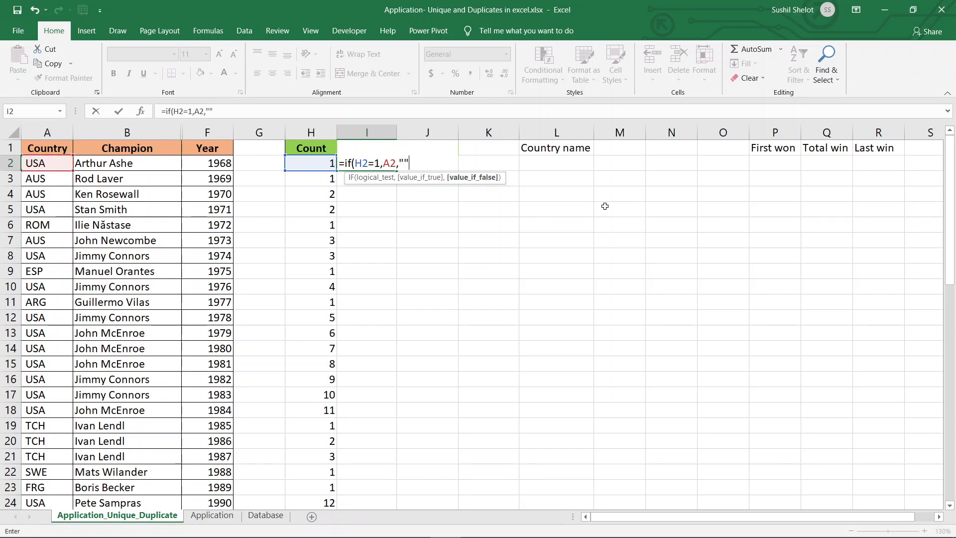
{"action": "type", "text": ")"}
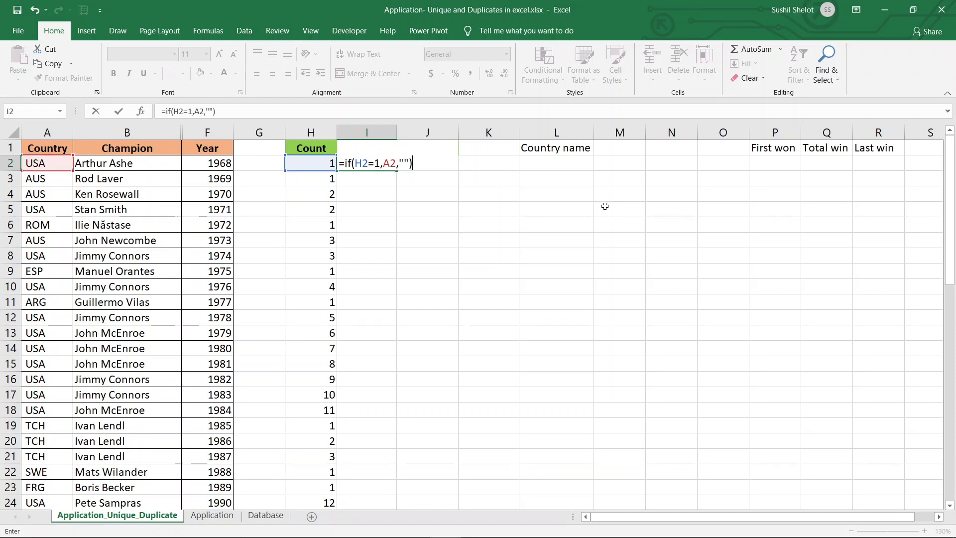
{"action": "key", "text": "Return"}
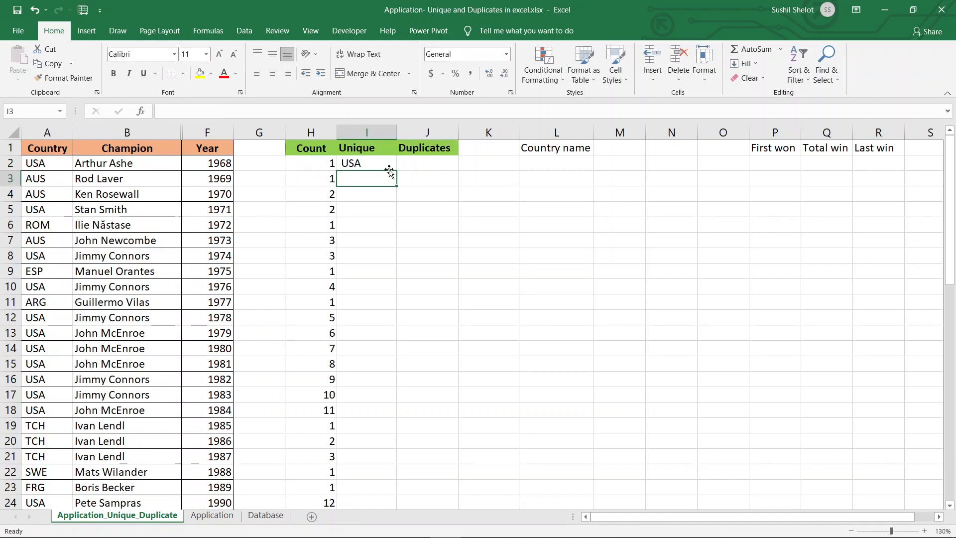
Step: Enter =IF(H2>1,A2,"") in cell J2 of the Duplicates column to return repeated countries
{"action": "left_click", "coordinate": [408, 165]}
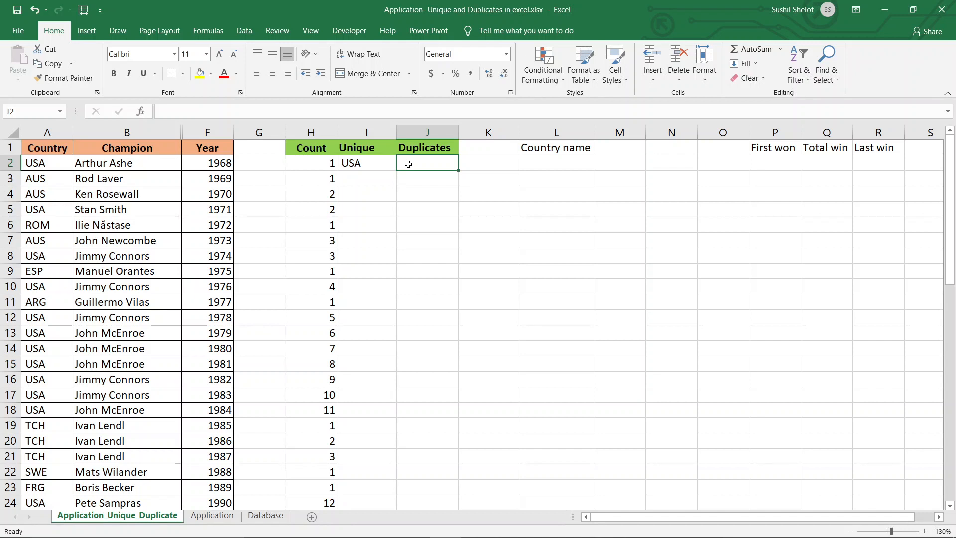
{"action": "type", "text": "=i"}
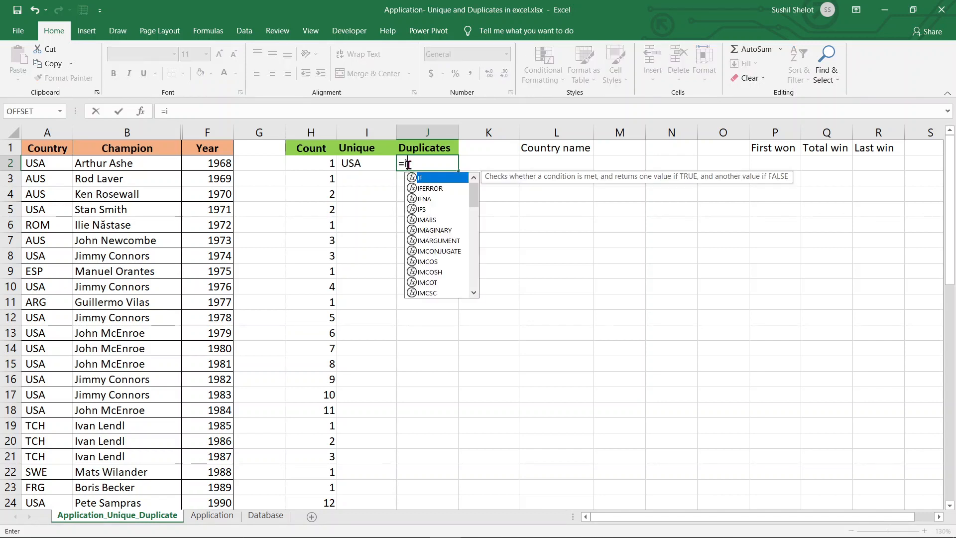
{"action": "type", "text": "f("}
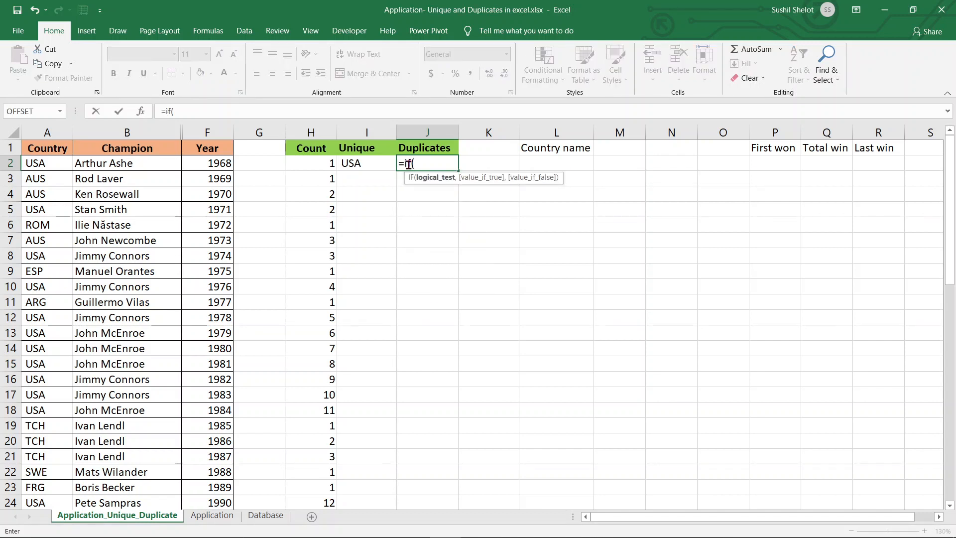
{"action": "left_click", "coordinate": [321, 161]}
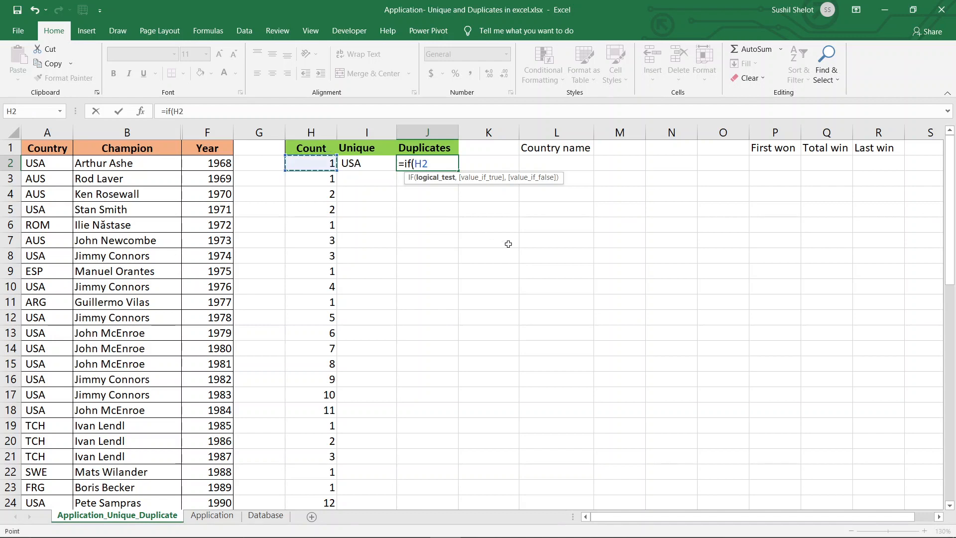
{"action": "type", "text": ">"}
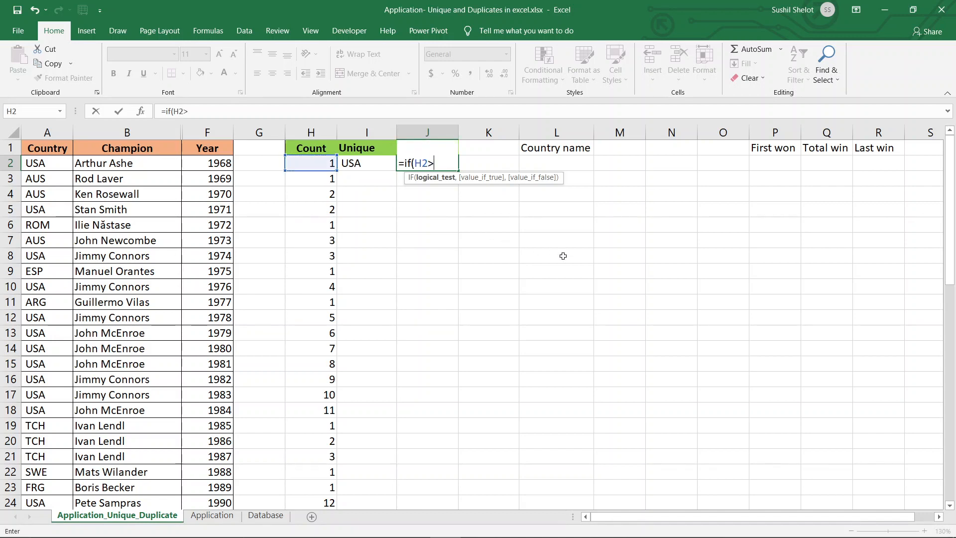
{"action": "type", "text": "1,"}
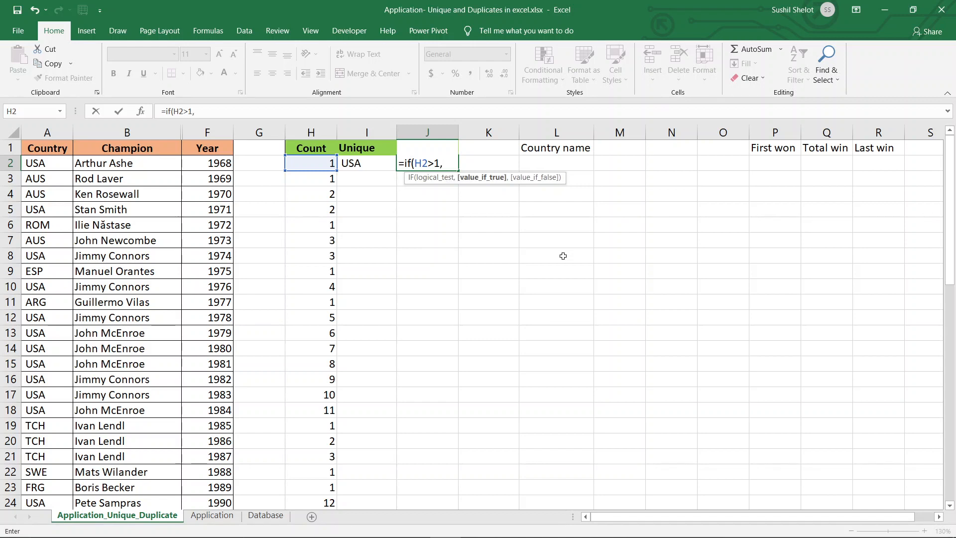
{"action": "left_click", "coordinate": [33, 165]}
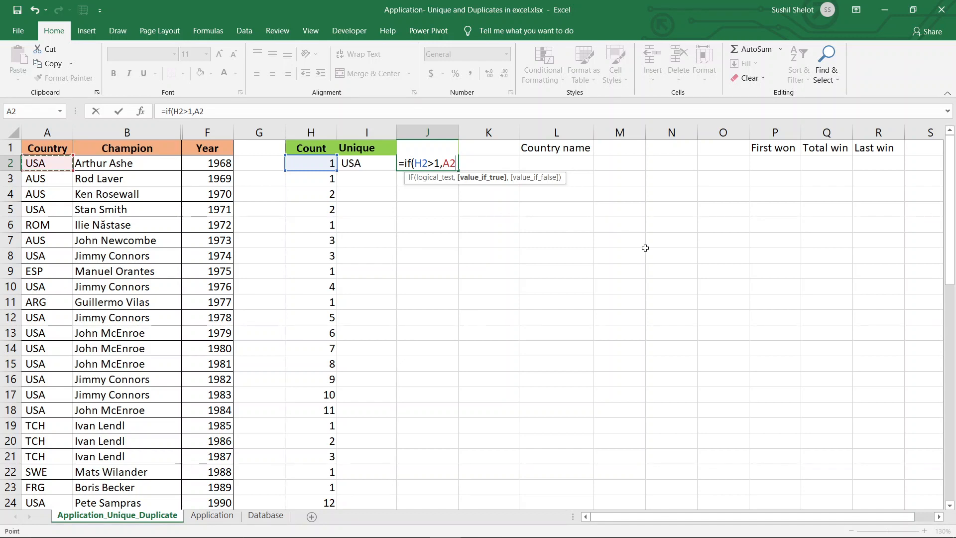
{"action": "type", "text": ","}
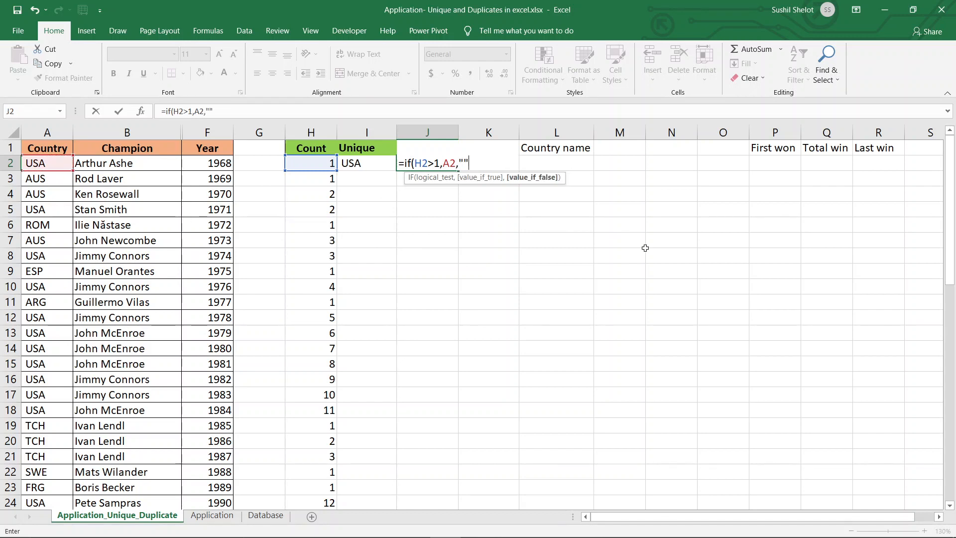
{"action": "type", "text": "\"\")"}
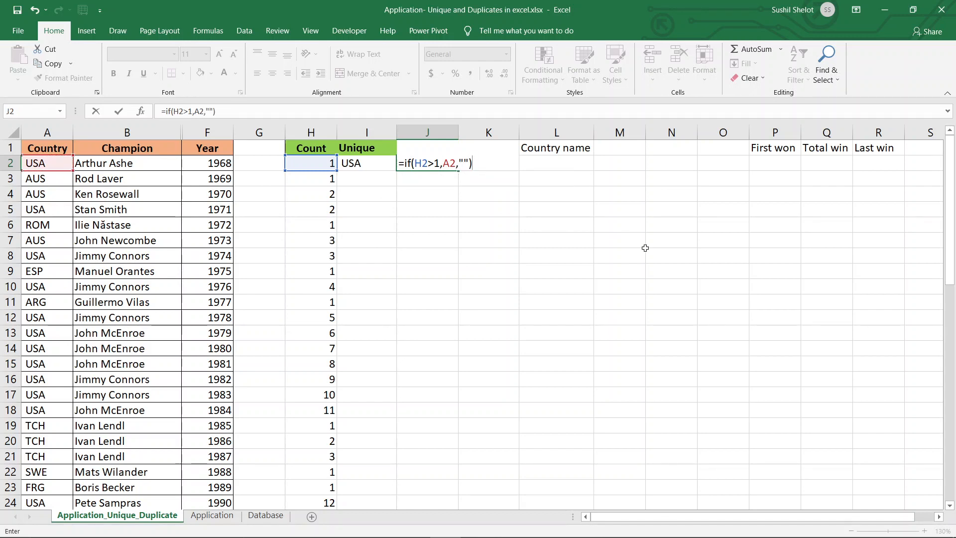
{"action": "key", "text": "ctrl+Return"}
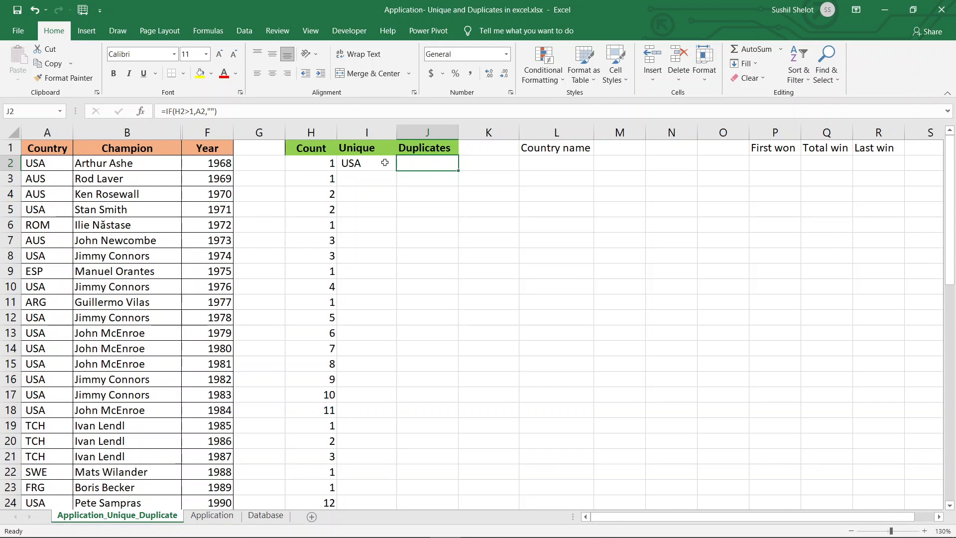
Step: Fill the formulas in I2:J2 down the Unique and Duplicates columns to the end of the list
{"action": "left_click_drag", "start_coordinate": [371, 163], "coordinate": [423, 164]}
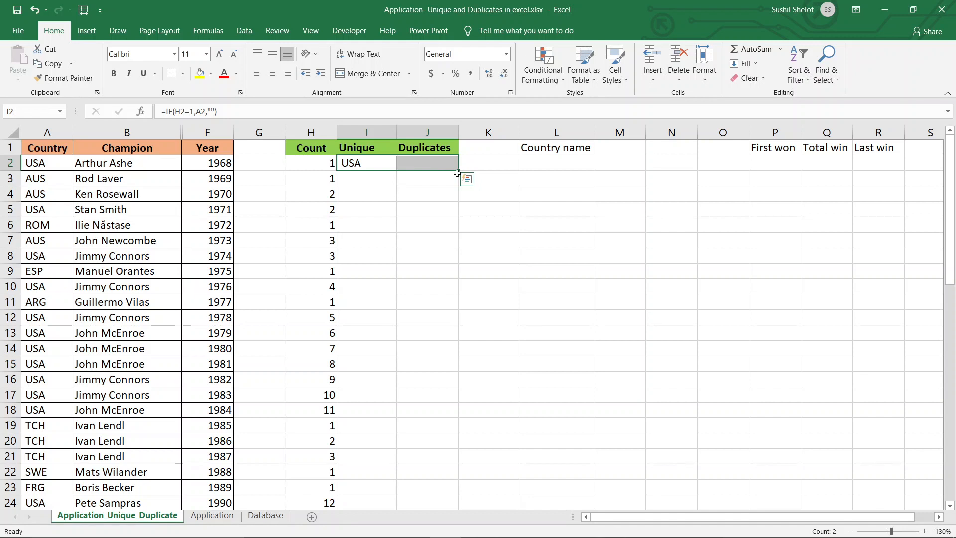
{"action": "double_click", "coordinate": [458, 173]}
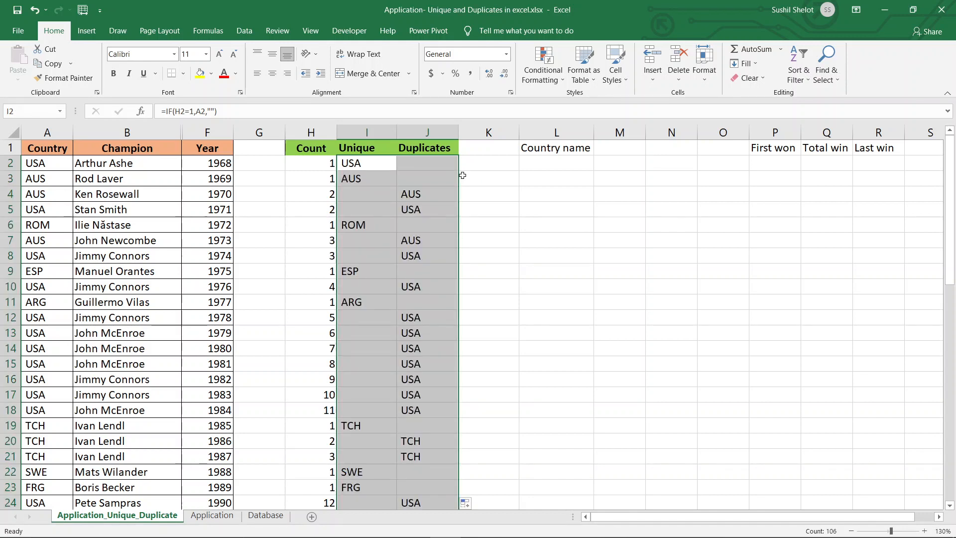
{"action": "left_click", "coordinate": [506, 207]}
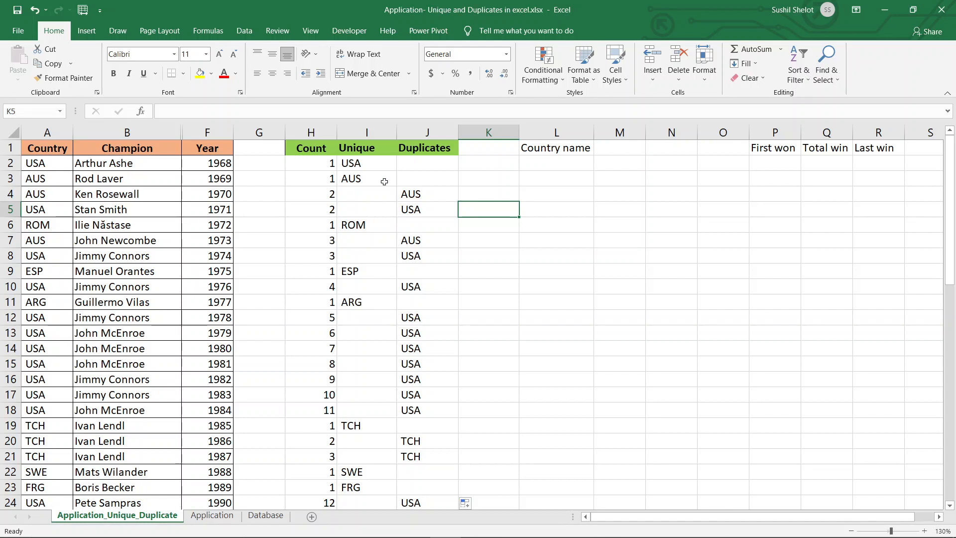
Step: Replace the formulas in H2:J54 of the Count, Unique and Duplicates columns with their values
{"action": "left_click_drag", "start_coordinate": [319, 164], "coordinate": [421, 165]}
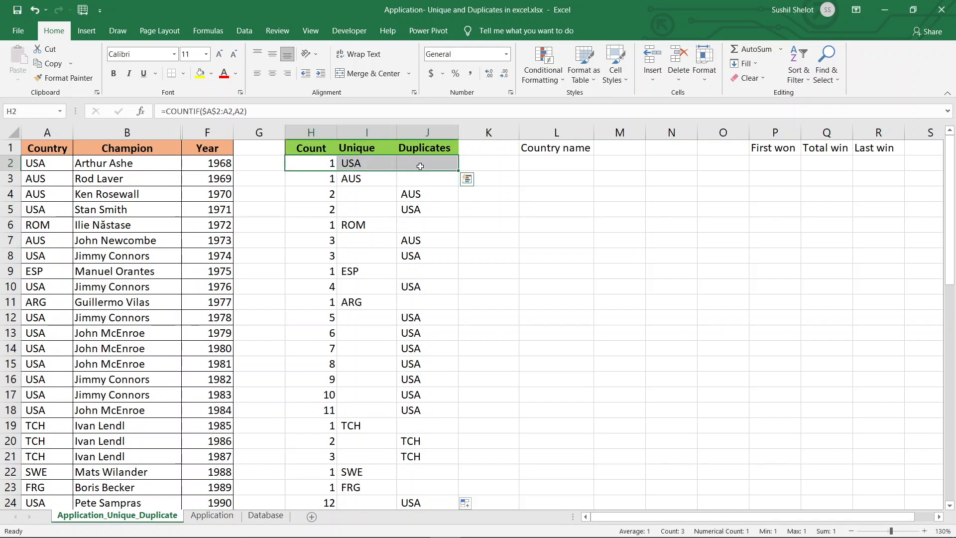
{"action": "key", "text": "ctrl+shift+Down"}
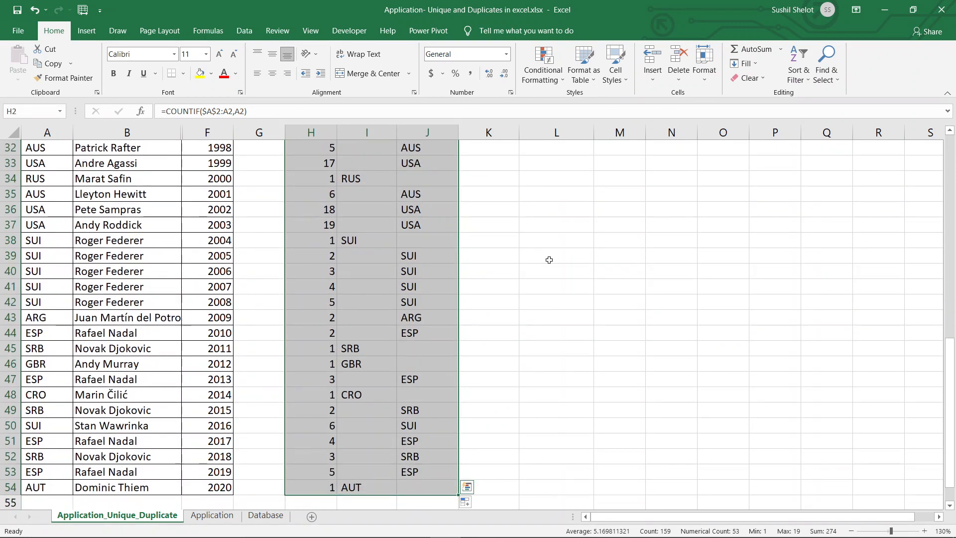
{"action": "scroll", "coordinate": [549, 259], "scroll_direction": "up", "scroll_amount": 10}
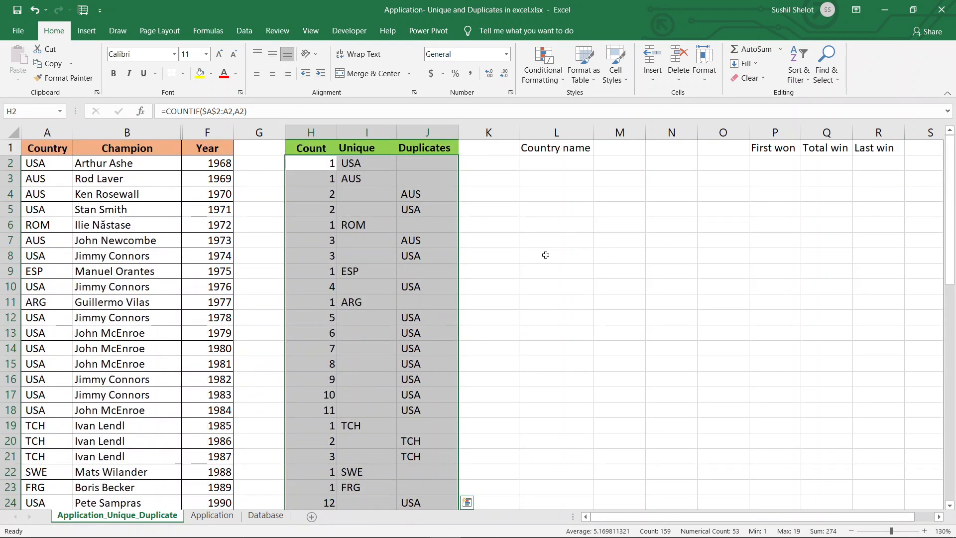
{"action": "key", "text": "ctrl+c"}
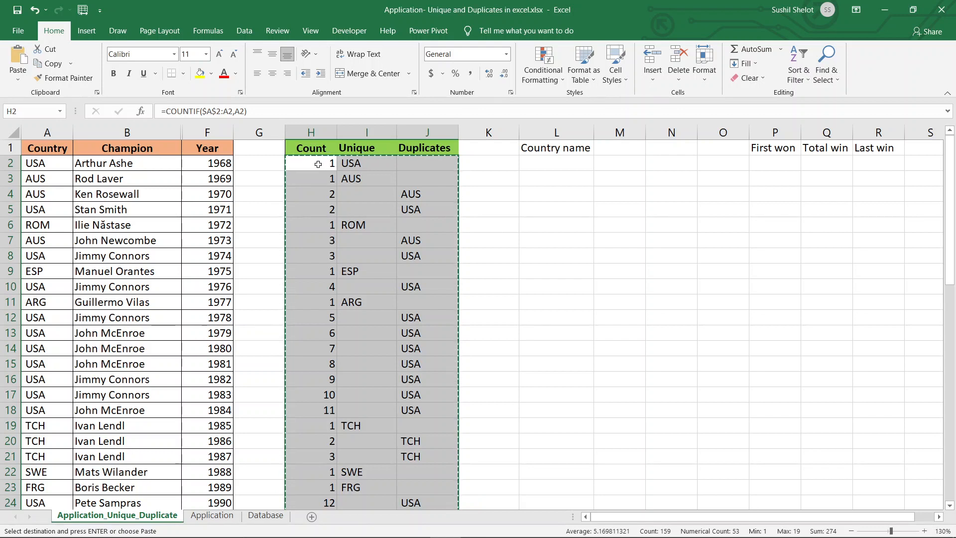
{"action": "right_click", "coordinate": [319, 169]}
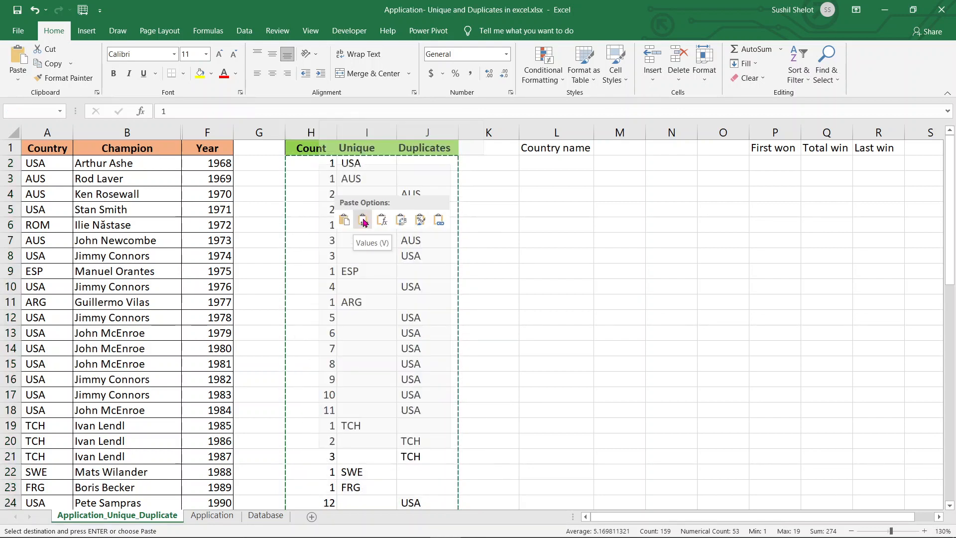
{"action": "left_click", "coordinate": [363, 221]}
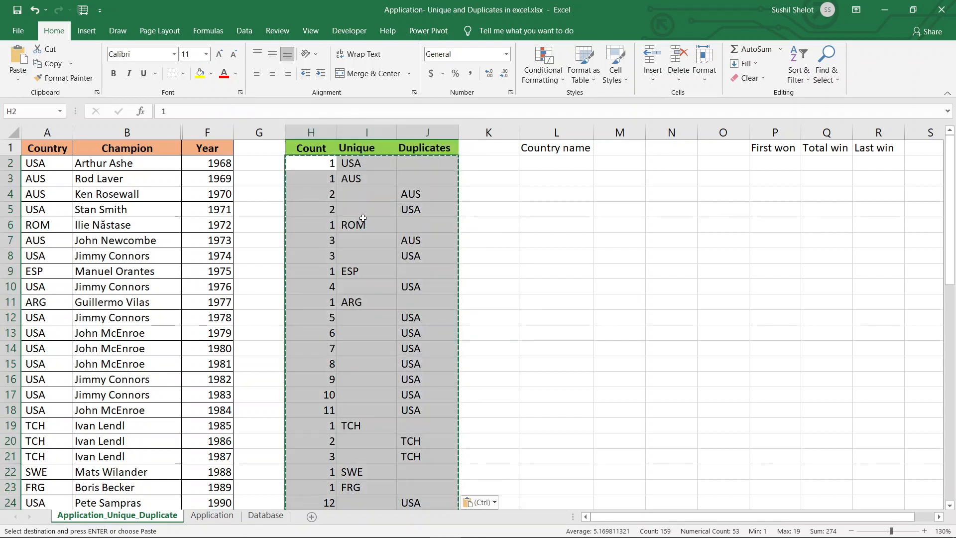
{"action": "left_click", "coordinate": [485, 194]}
{"action": "left_click_drag", "start_coordinate": [293, 161], "coordinate": [428, 299]}
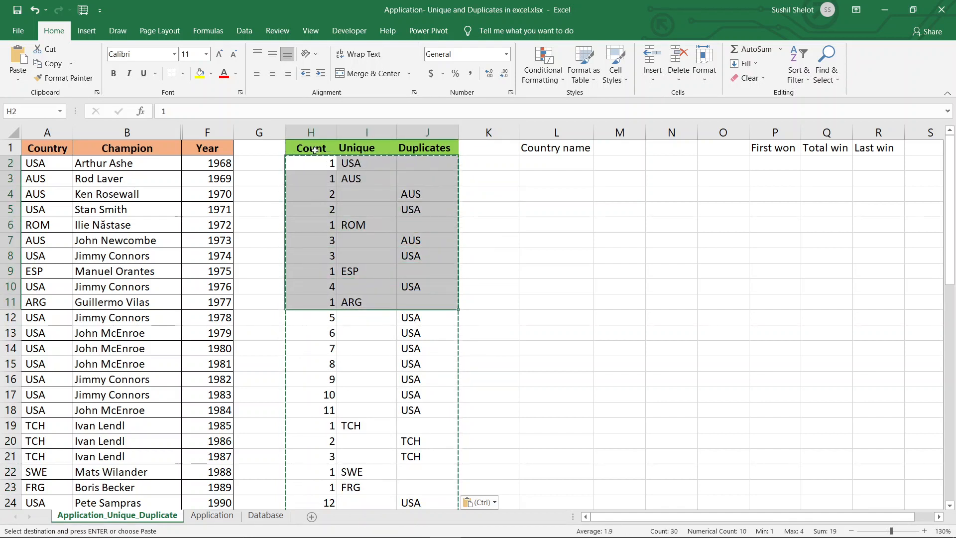
Step: Add filters to the Count, Unique and Duplicates headers and sort by Count from smallest to largest
{"action": "left_click_drag", "start_coordinate": [321, 148], "coordinate": [425, 147]}
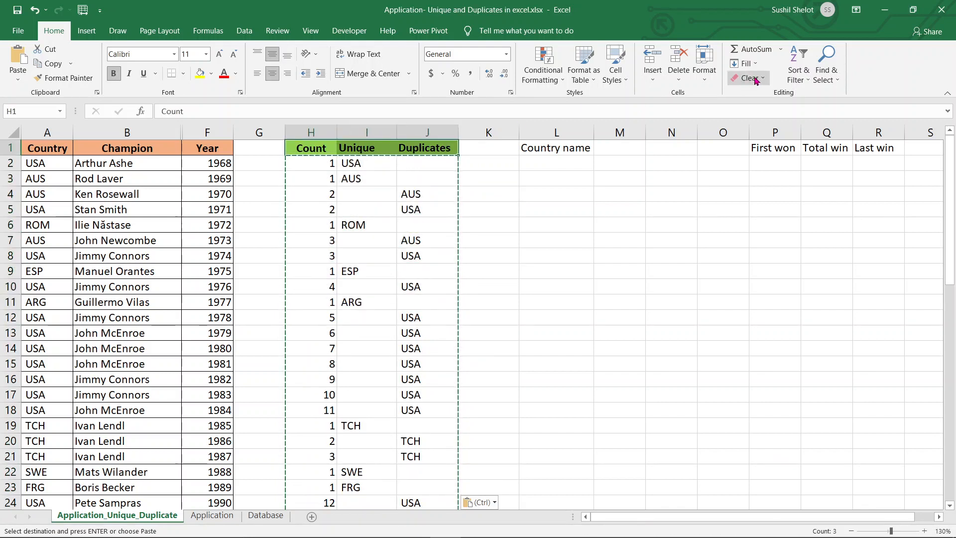
{"action": "left_click", "coordinate": [795, 79]}
{"action": "left_click", "coordinate": [812, 136]}
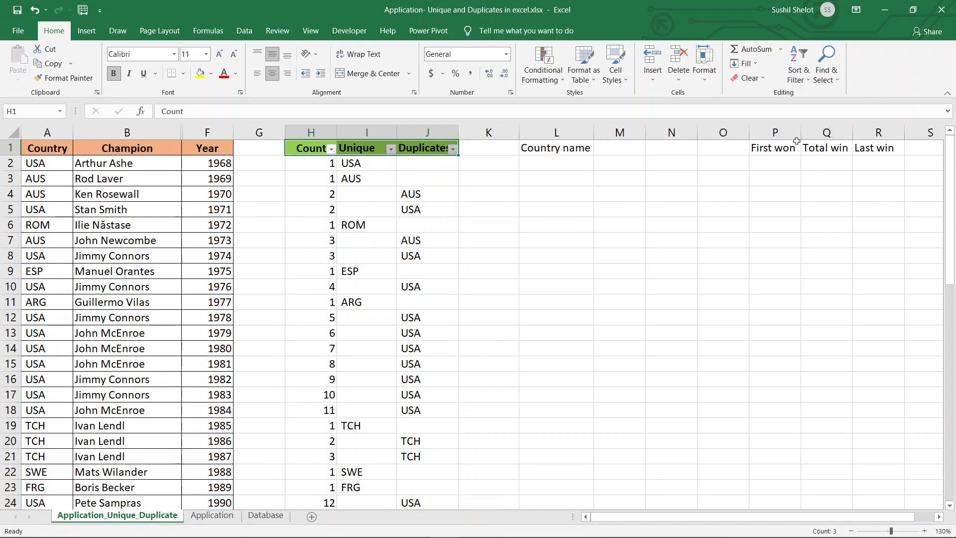
{"action": "left_click", "coordinate": [331, 149]}
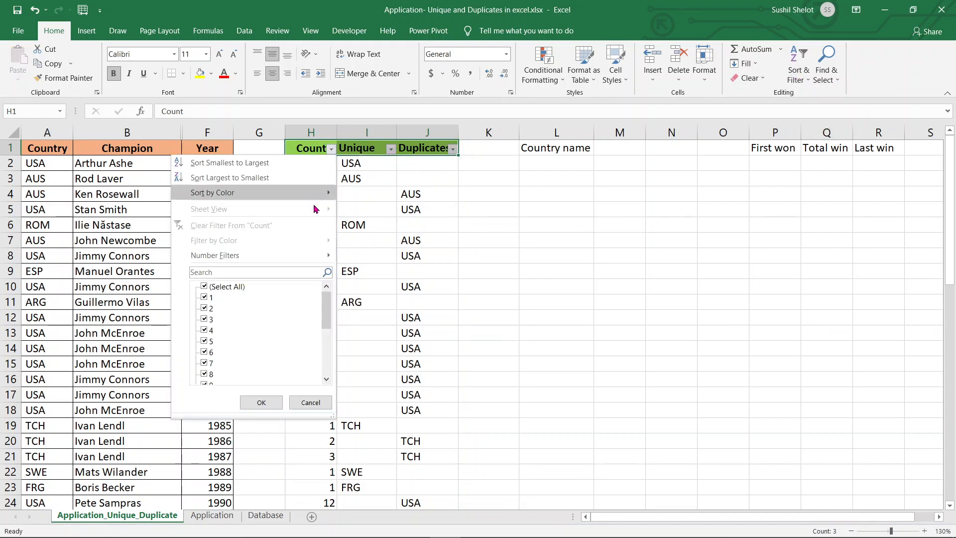
{"action": "left_click", "coordinate": [229, 162]}
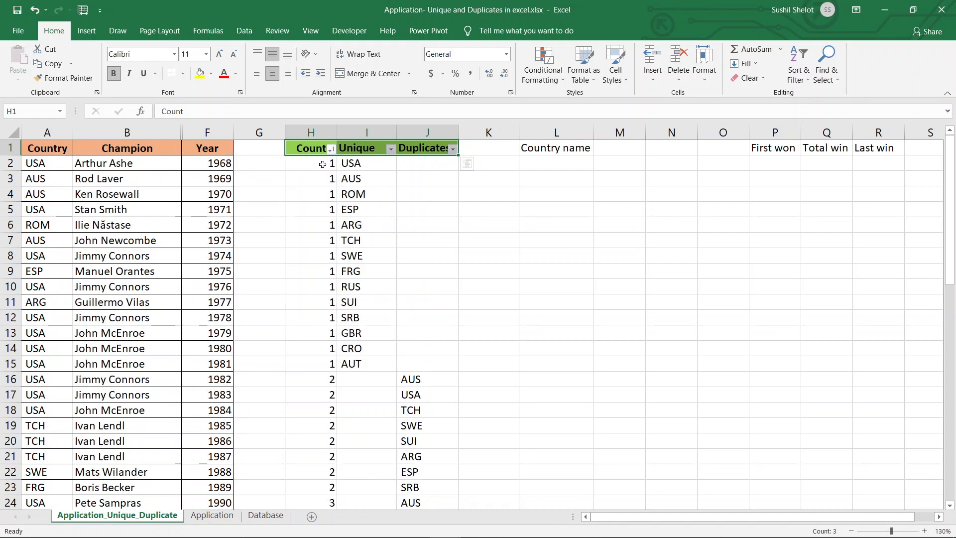
Step: Examine the sorted unique countries in rows 2 to 15 and the duplicates and counts down to row 54
{"action": "left_click_drag", "start_coordinate": [323, 164], "coordinate": [326, 366]}
{"action": "left_click_drag", "start_coordinate": [375, 162], "coordinate": [374, 364]}
{"action": "scroll", "coordinate": [480, 327], "scroll_direction": "down", "scroll_amount": 13}
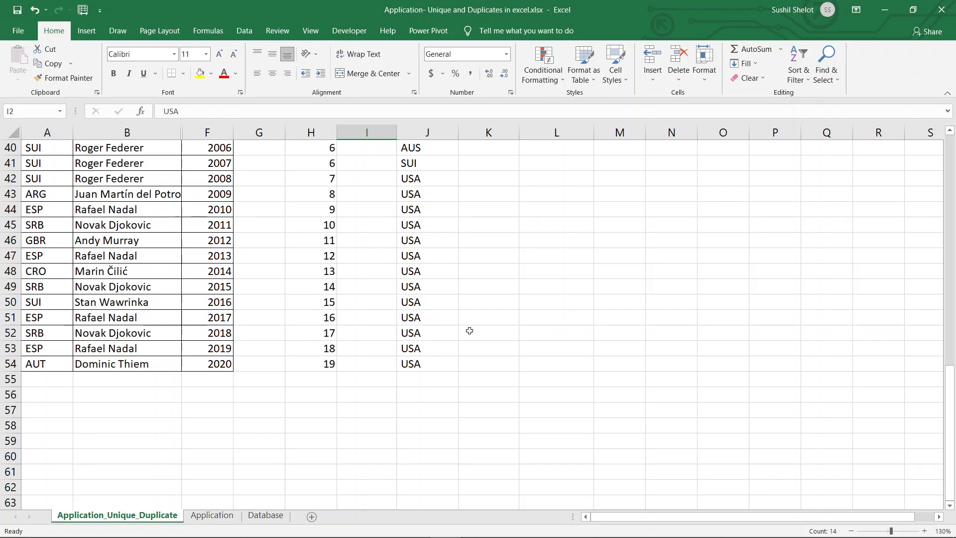
{"action": "scroll", "coordinate": [469, 331], "scroll_direction": "up", "scroll_amount": 2}
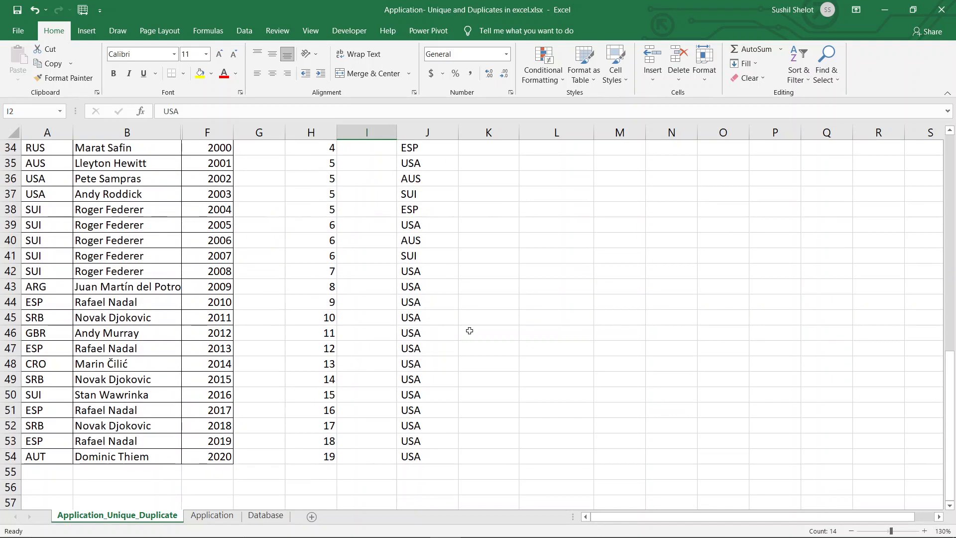
{"action": "left_click", "coordinate": [328, 457]}
{"action": "left_click", "coordinate": [418, 455]}
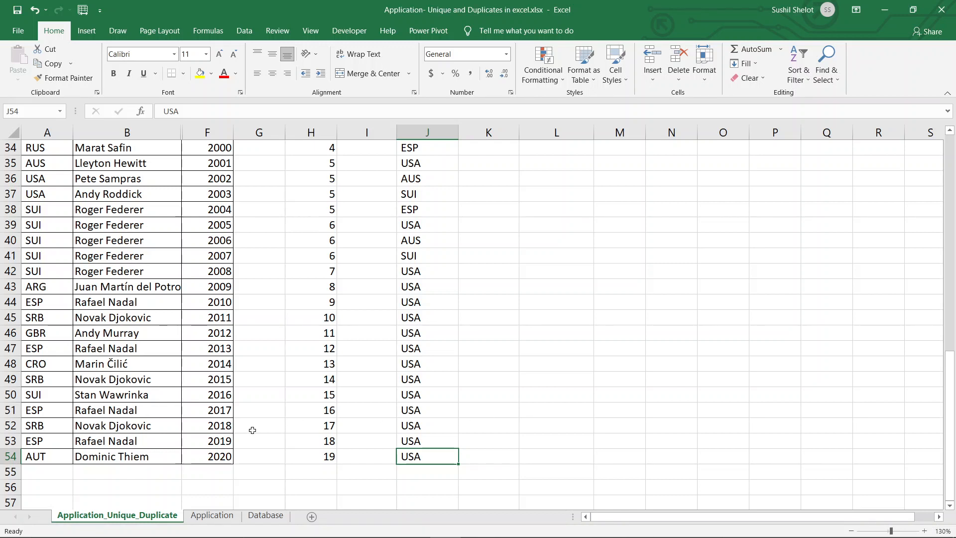
{"action": "left_click", "coordinate": [224, 456]}
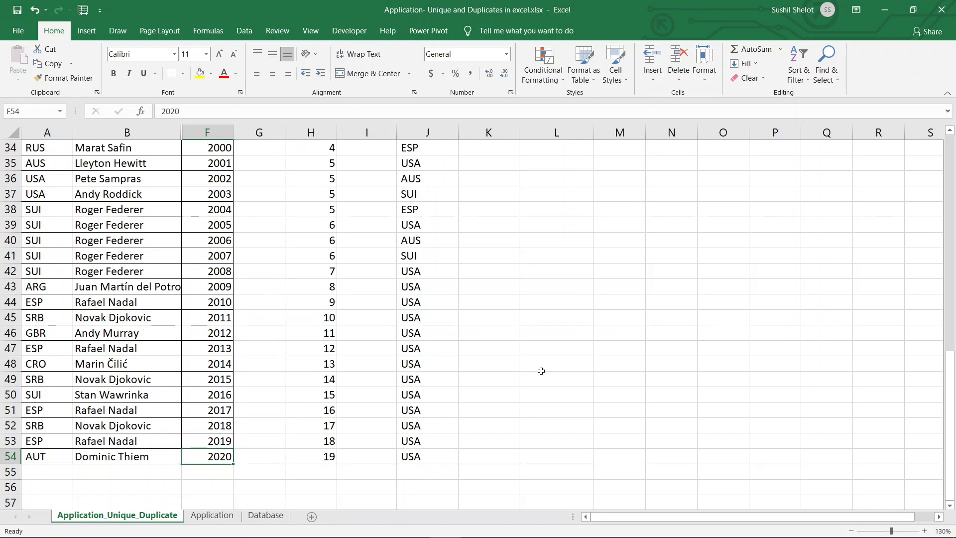
{"action": "scroll", "coordinate": [541, 371], "scroll_direction": "up", "scroll_amount": 11}
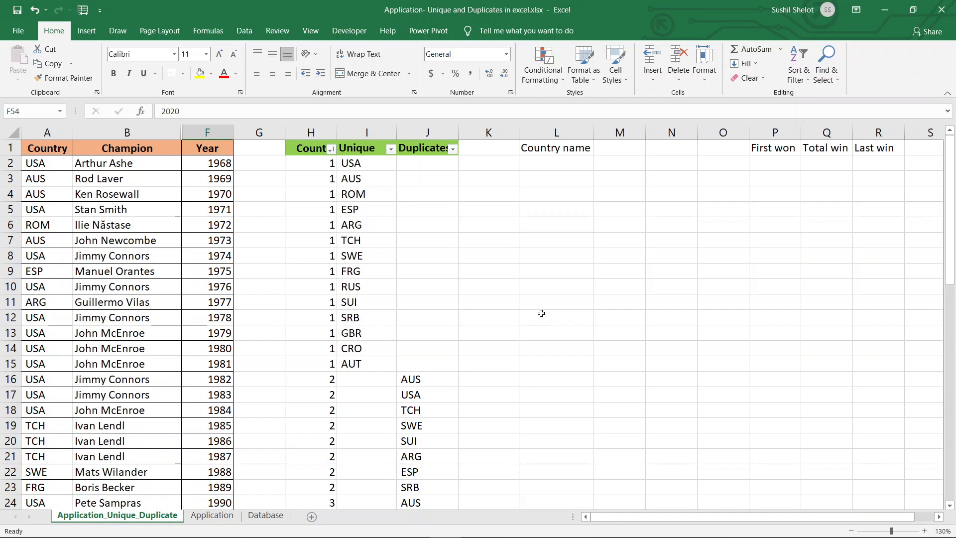
Step: Add list data validation to L2 under Country name, using =$I$2:$I$15 from the Unique column as the source
{"action": "left_click", "coordinate": [561, 164]}
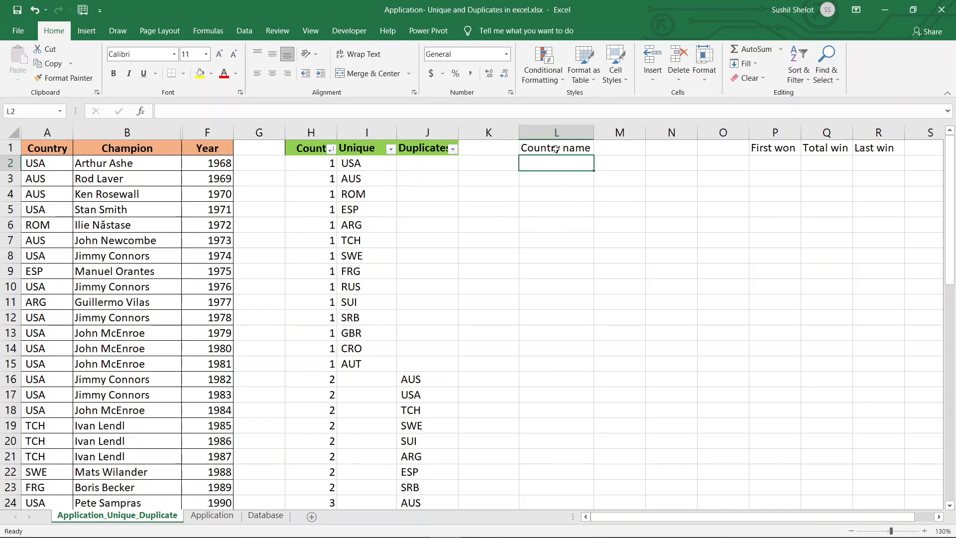
{"action": "left_click", "coordinate": [243, 31]}
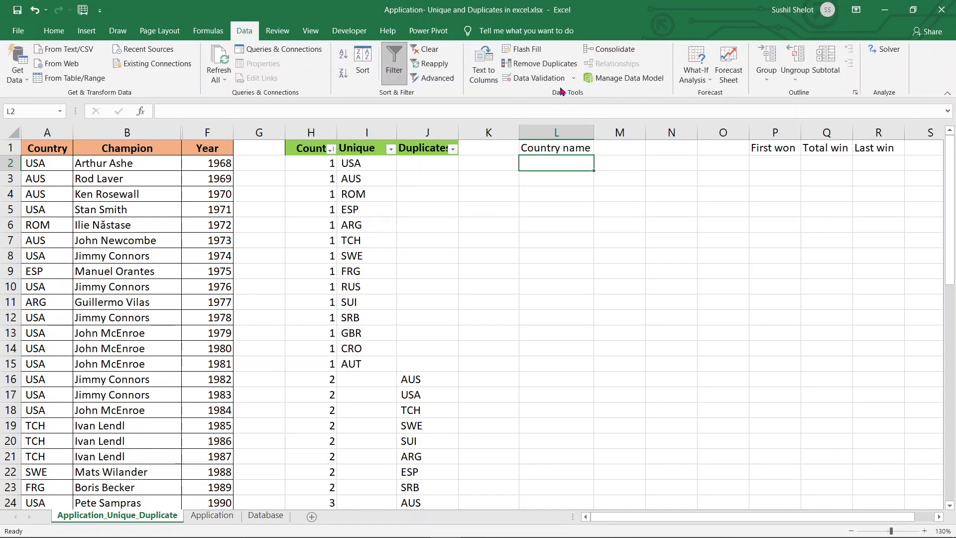
{"action": "left_click", "coordinate": [548, 79]}
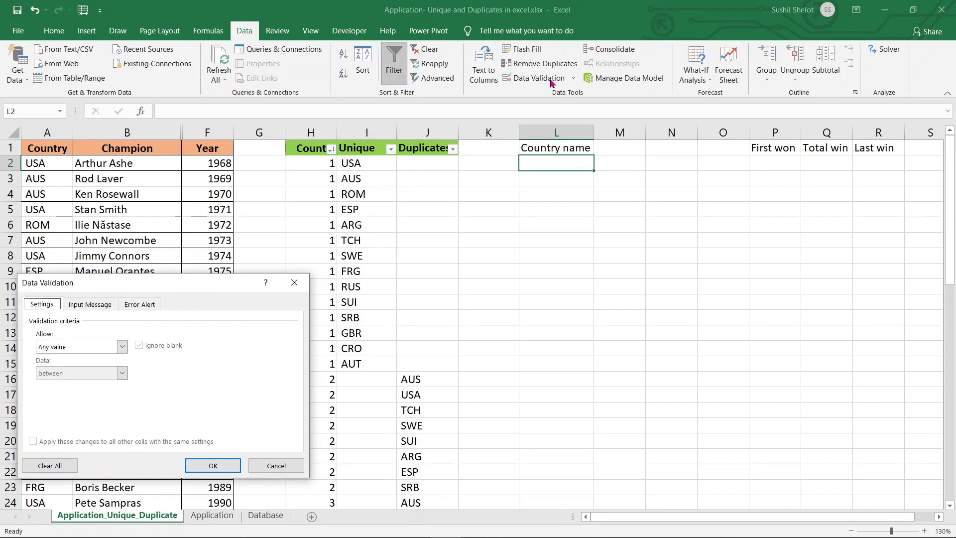
{"action": "left_click", "coordinate": [122, 347]}
{"action": "left_click", "coordinate": [113, 383]}
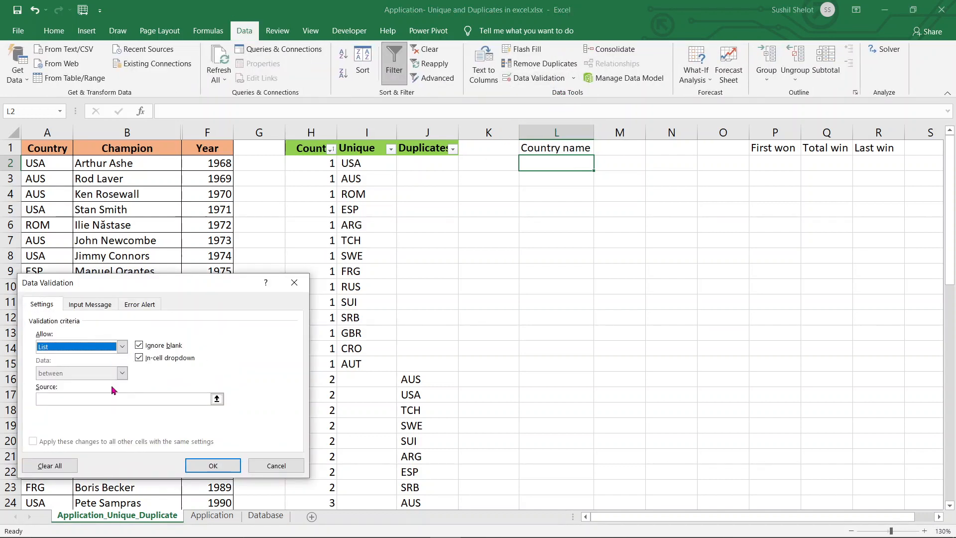
{"action": "left_click", "coordinate": [190, 397]}
{"action": "left_click", "coordinate": [217, 399]}
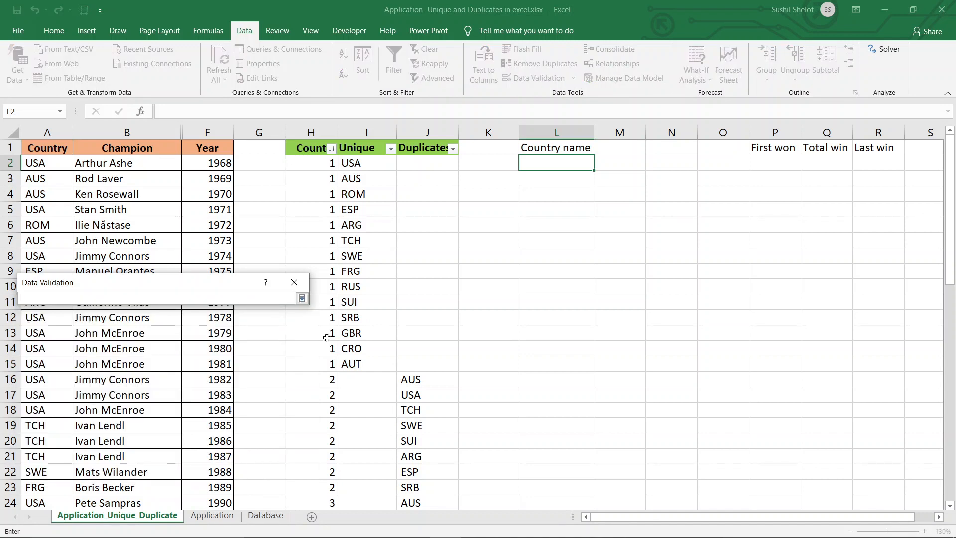
{"action": "left_click", "coordinate": [367, 163]}
{"action": "left_click_drag", "start_coordinate": [367, 163], "coordinate": [388, 364]}
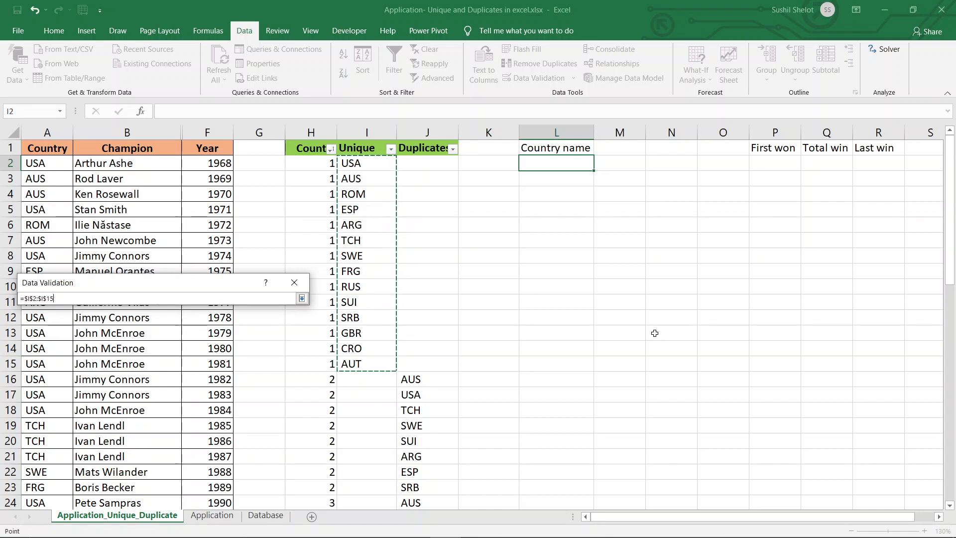
{"action": "key", "text": "Return"}
{"action": "key", "text": "Return"}
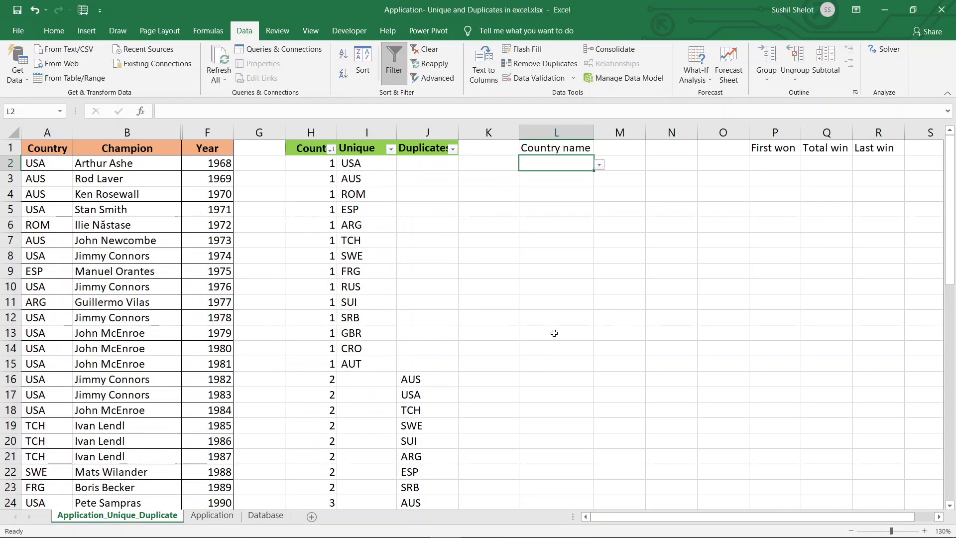
Step: Check the country choices offered in L2 and choose USA
{"action": "left_click", "coordinate": [599, 167]}
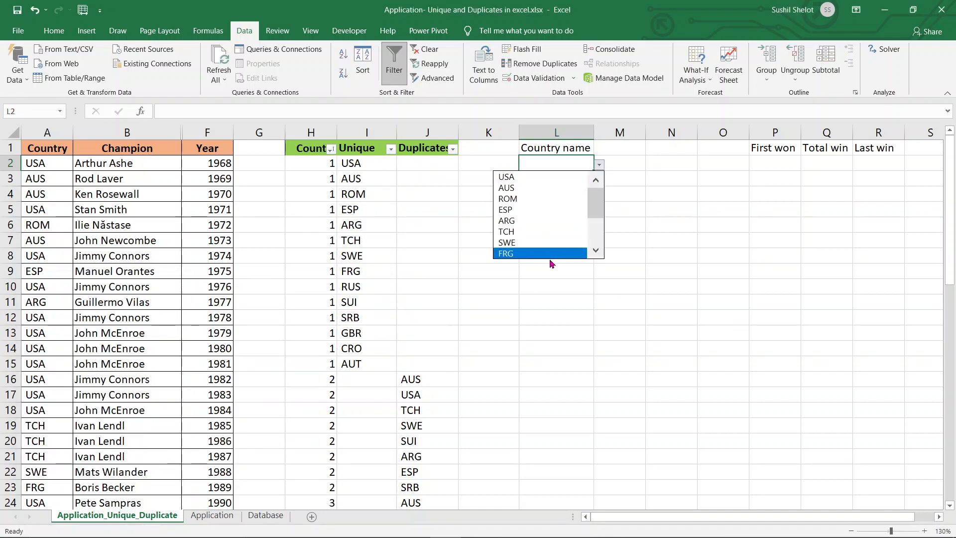
{"action": "key", "text": "Escape"}
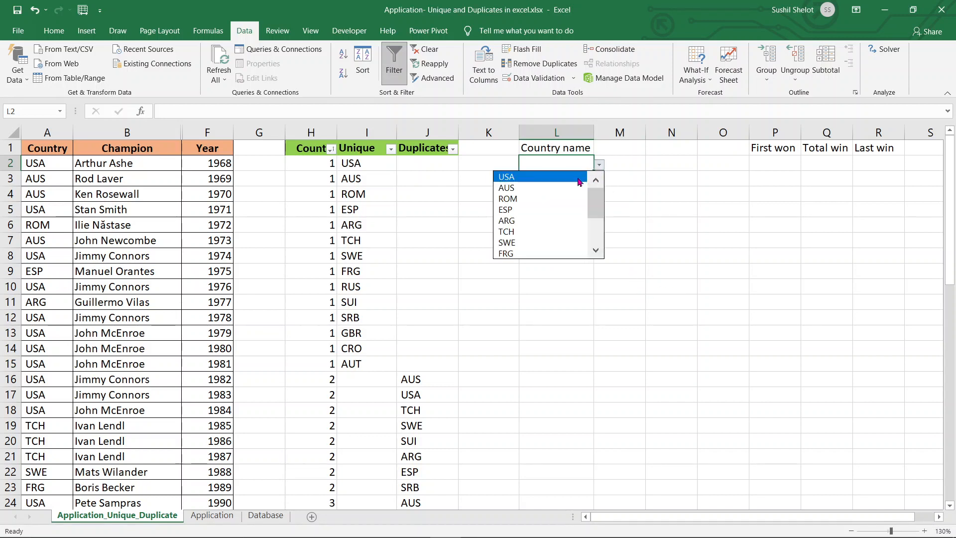
{"action": "left_click", "coordinate": [551, 177]}
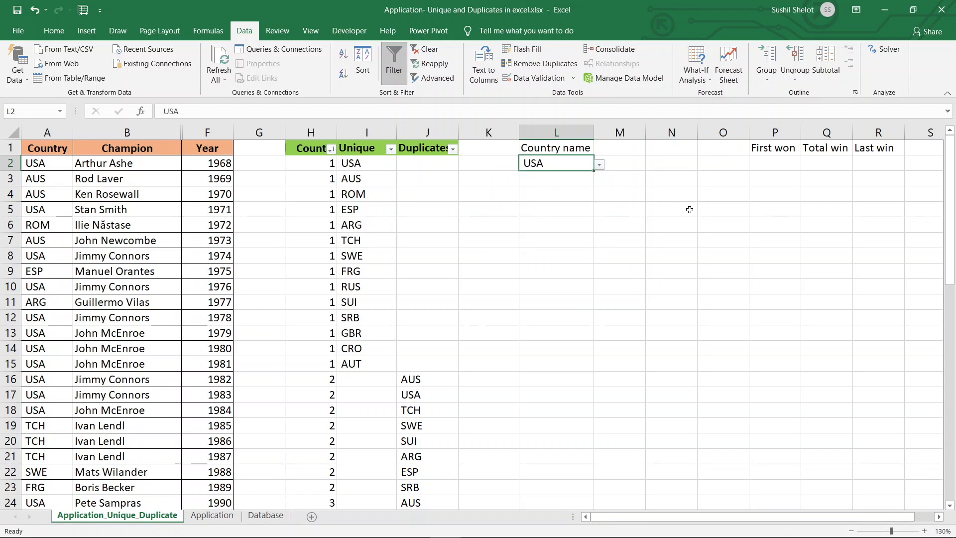
Step: Start an IF formula in M2 whose test compares the chosen country, as absolute reference $L$2, with A2
{"action": "left_click", "coordinate": [622, 167]}
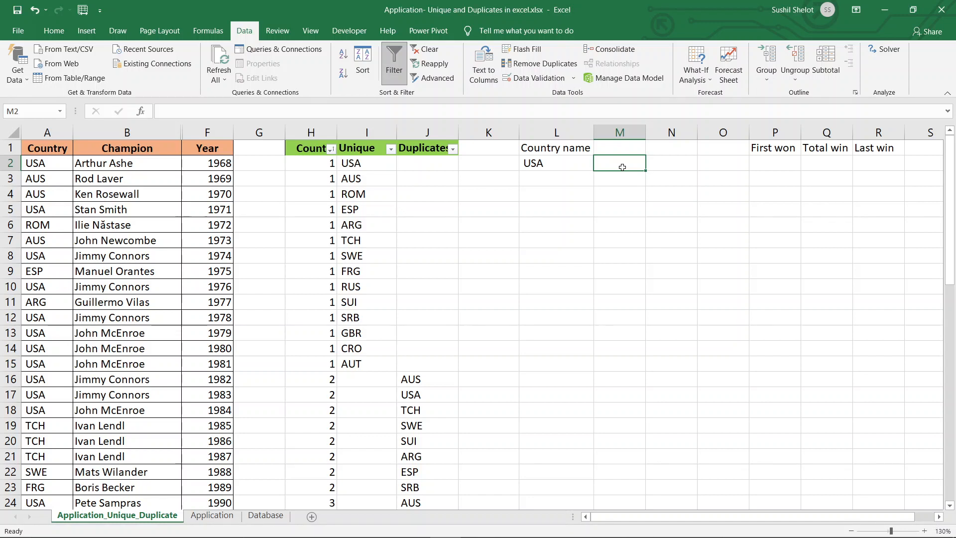
{"action": "left_click", "coordinate": [582, 166]}
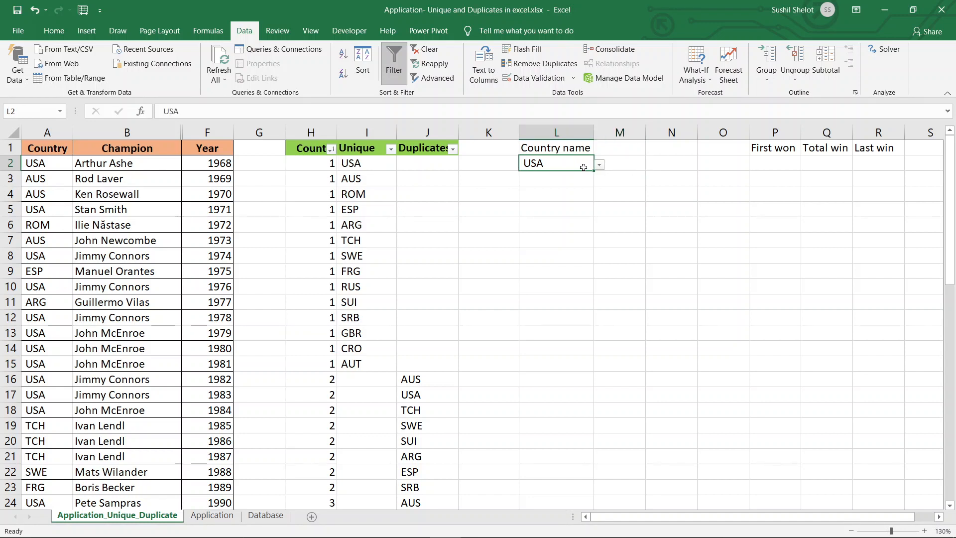
{"action": "left_click", "coordinate": [621, 165]}
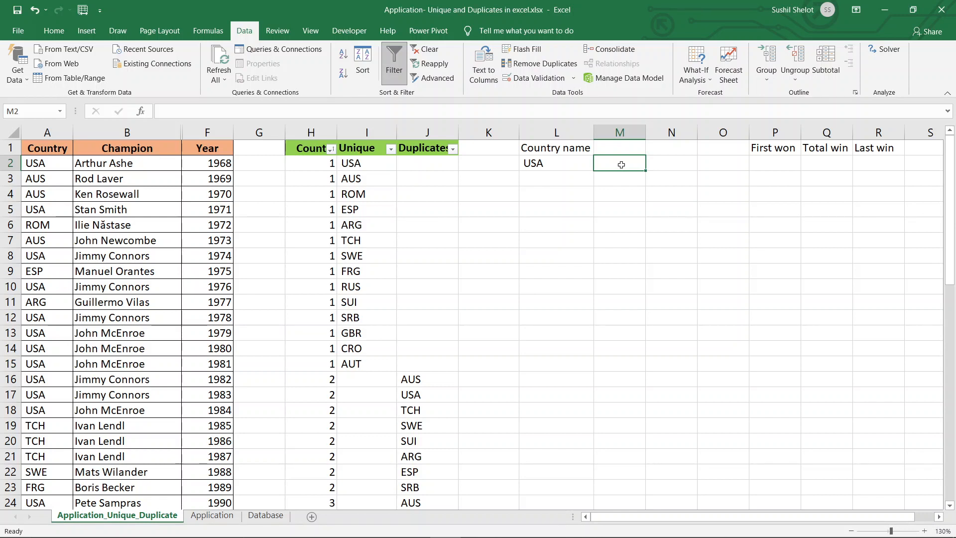
{"action": "type", "text": "="}
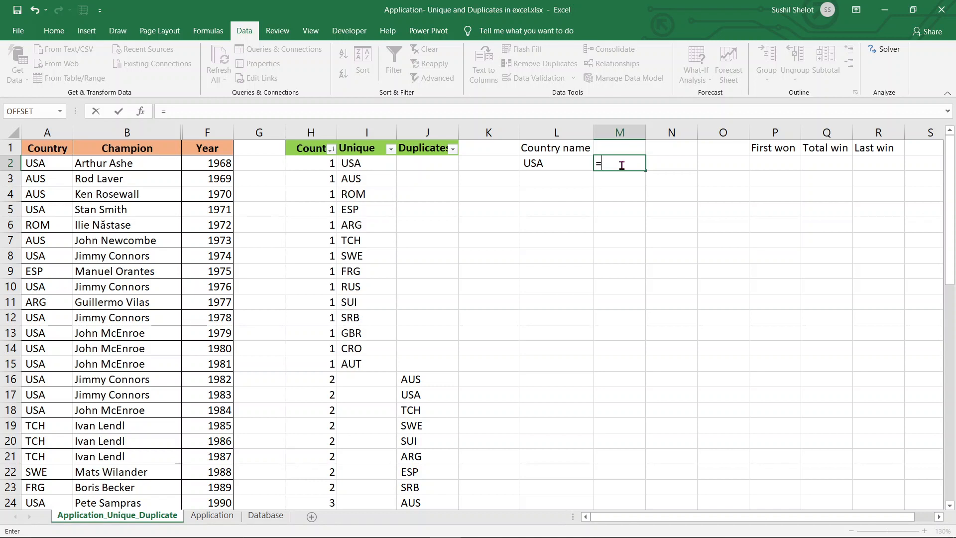
{"action": "type", "text": "if"}
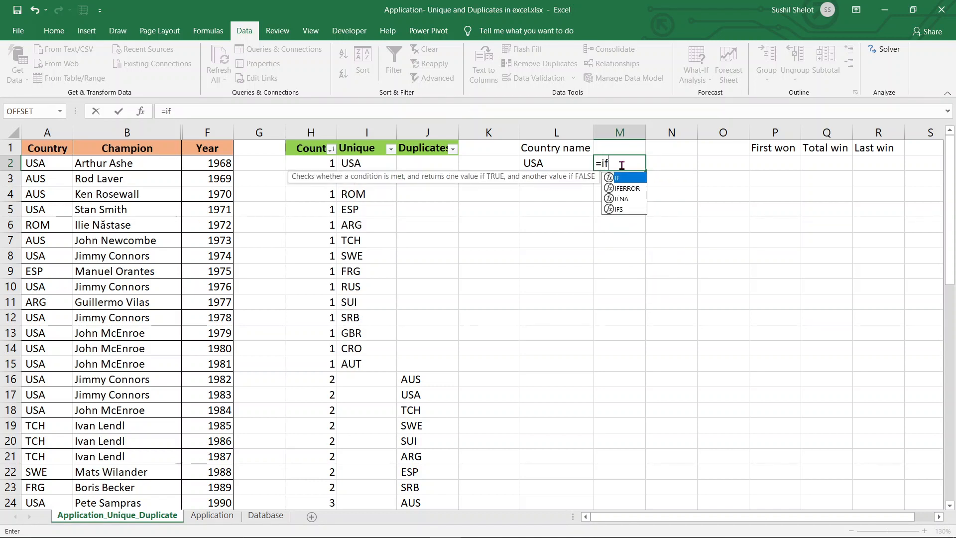
{"action": "type", "text": "("}
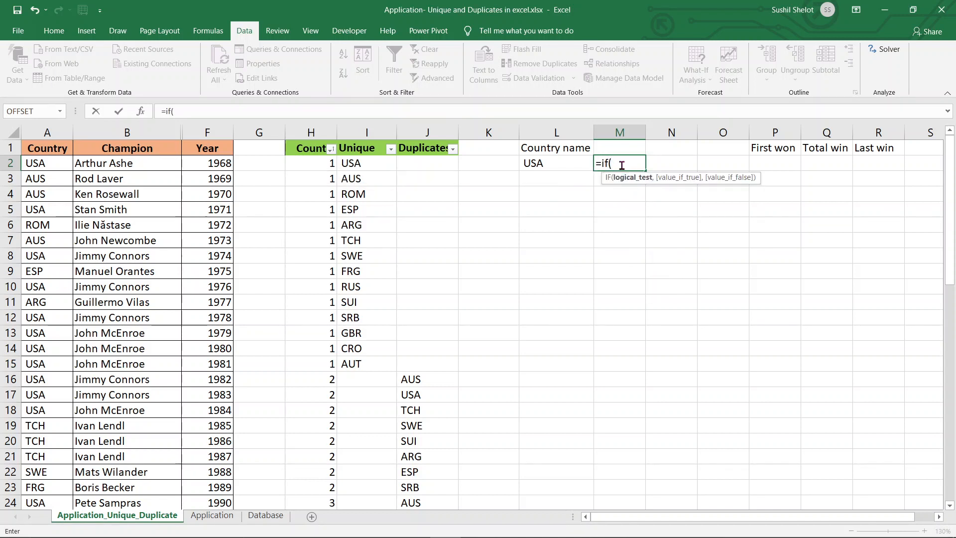
{"action": "left_click", "coordinate": [567, 162]}
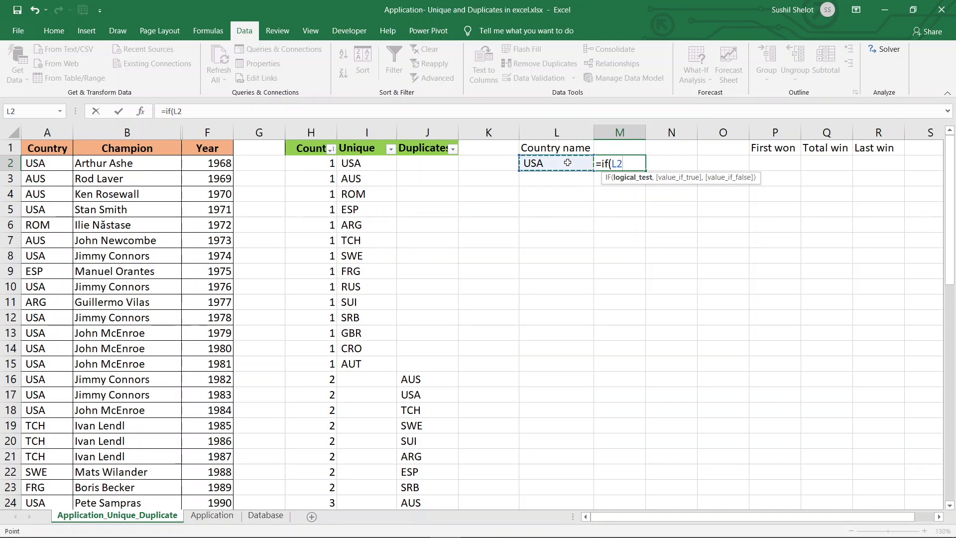
{"action": "type", "text": "="}
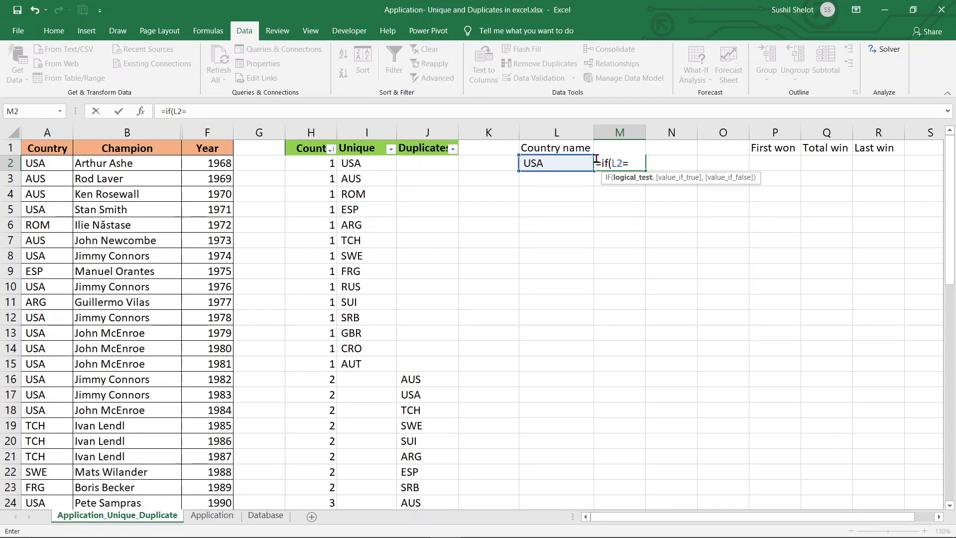
{"action": "left_click", "coordinate": [627, 164]}
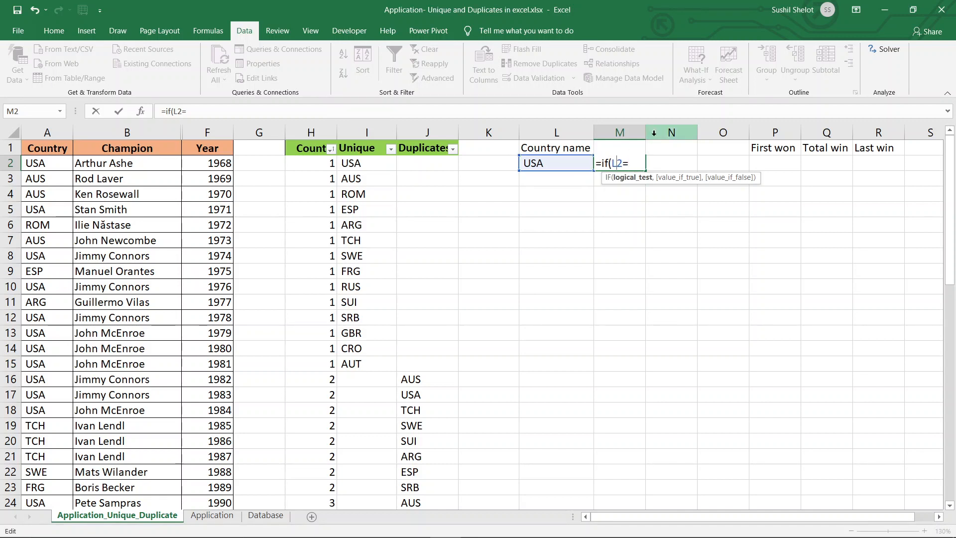
{"action": "key", "text": "F4"}
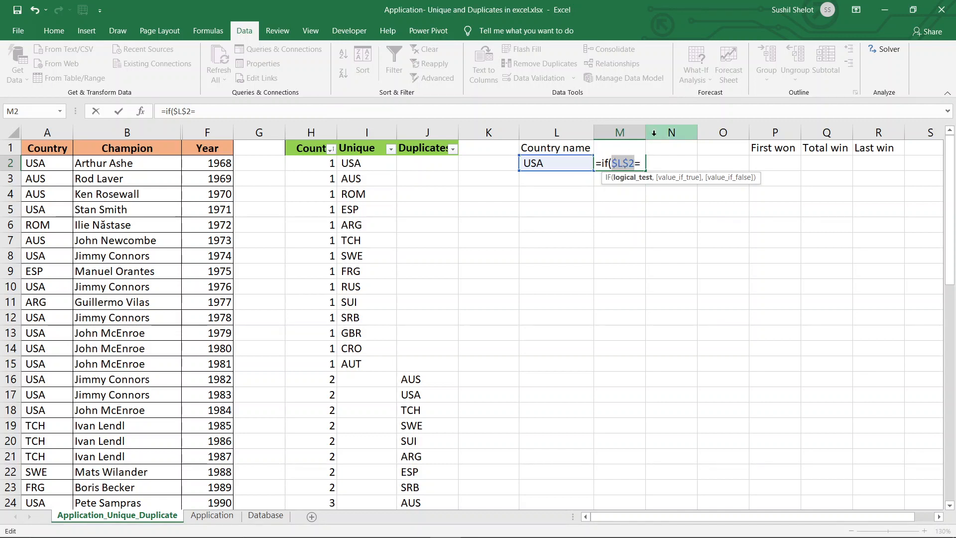
{"action": "left_click", "coordinate": [642, 164]}
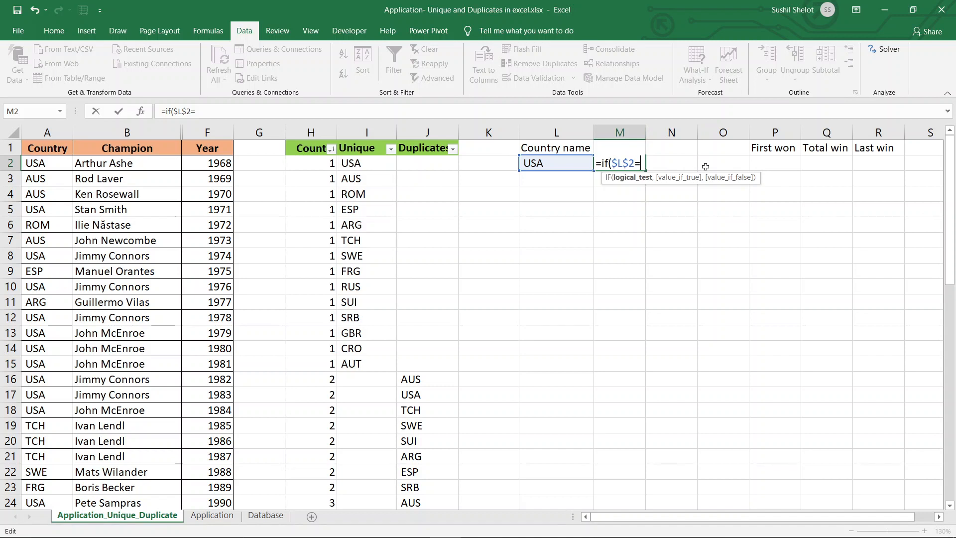
{"action": "left_click", "coordinate": [56, 164]}
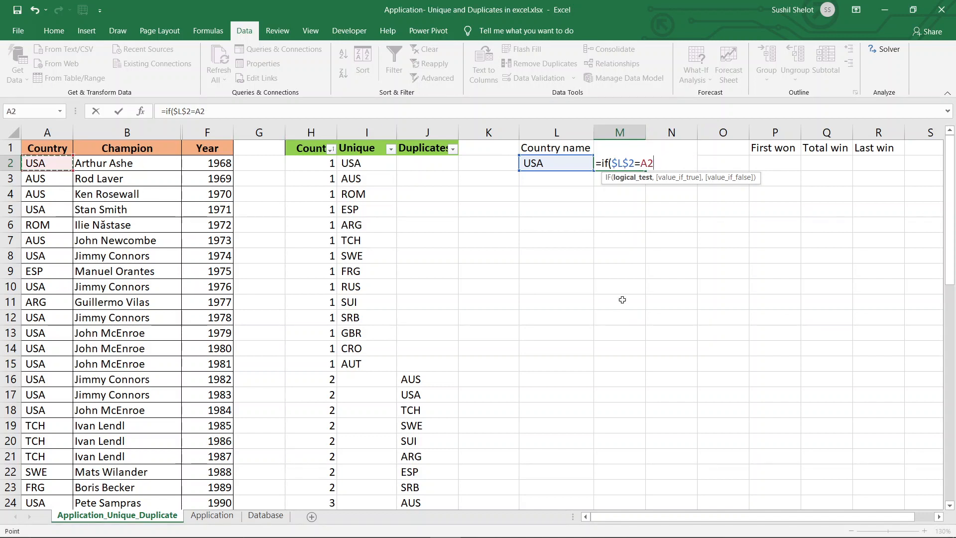
Step: Complete the M2 formula so it returns the year from F2 when matched and "" otherwise
{"action": "type", "text": ","}
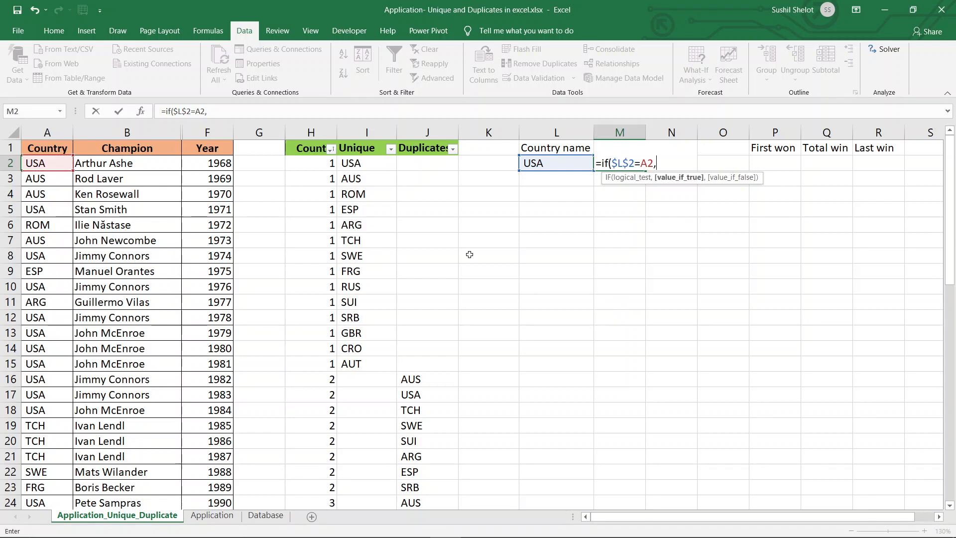
{"action": "left_click", "coordinate": [222, 163]}
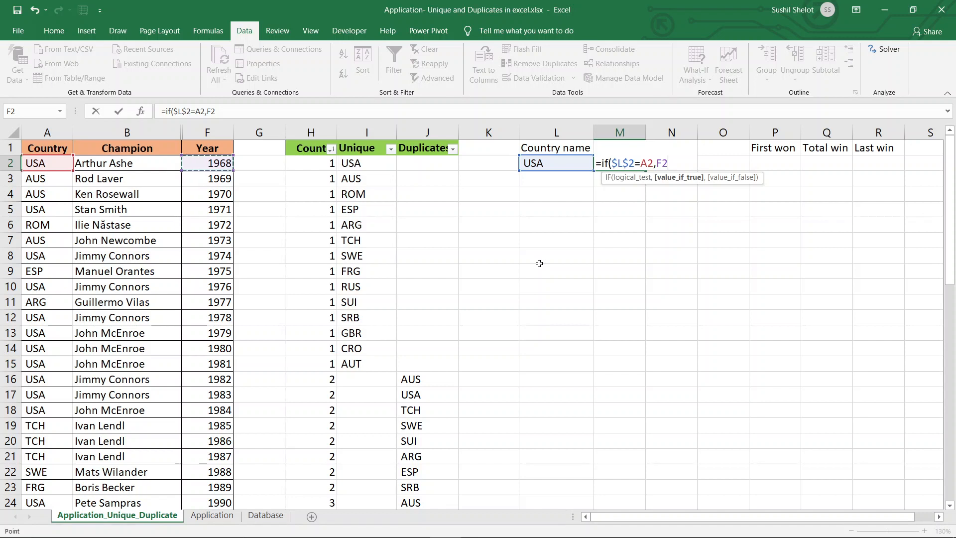
{"action": "type", "text": ","}
{"action": "type", "text": "\"\""}
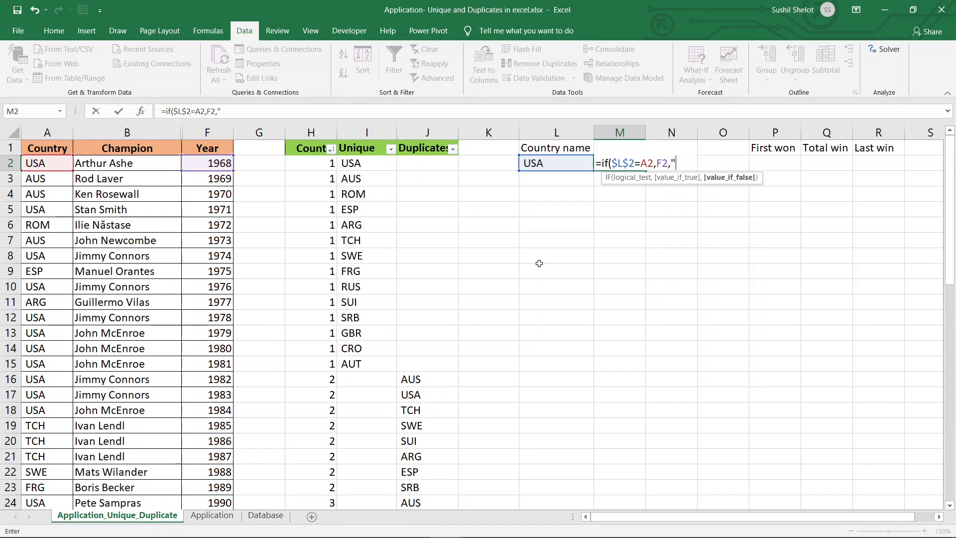
{"action": "type", "text": ")"}
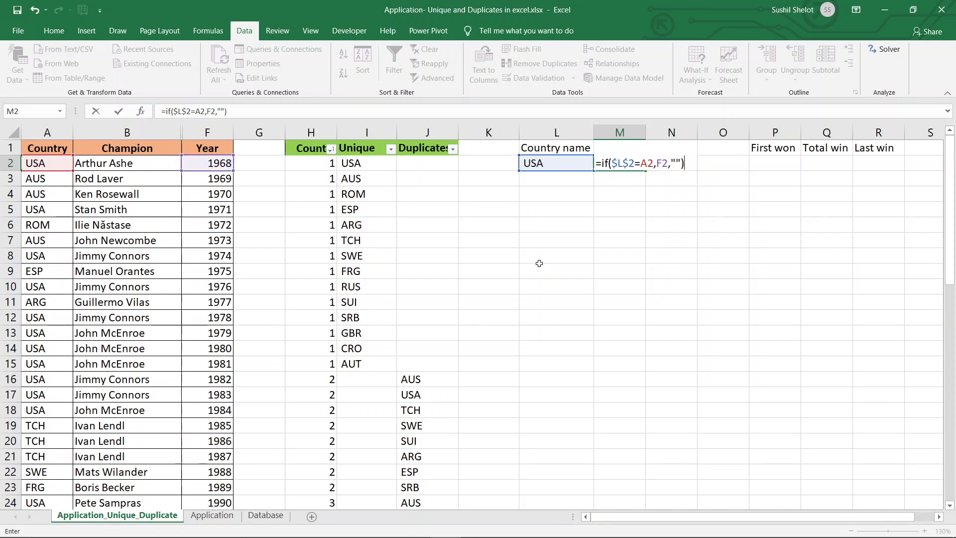
{"action": "key", "text": "Return"}
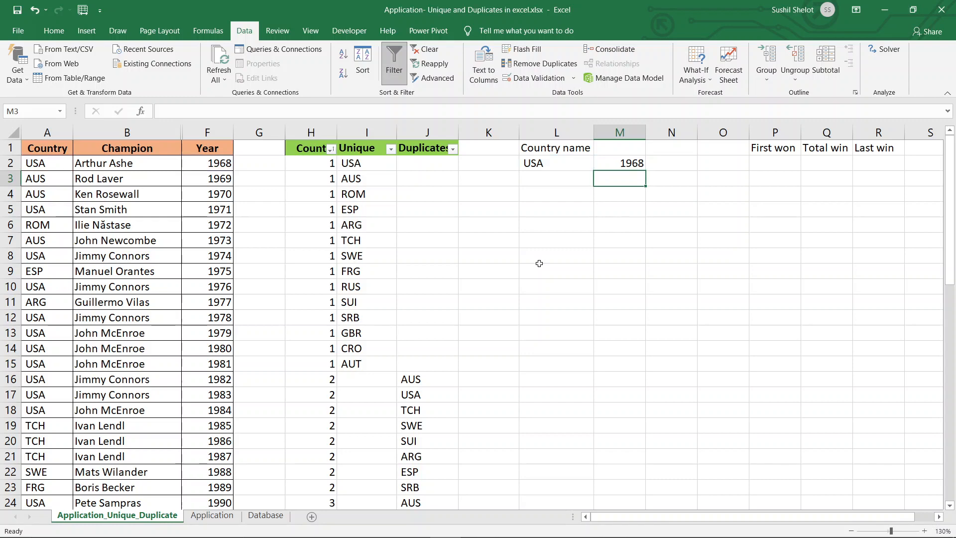
Step: Fill the M2 year formula down column M to row 54 and check the years returned for USA
{"action": "left_click", "coordinate": [634, 163]}
{"action": "left_click_drag", "start_coordinate": [644, 171], "coordinate": [648, 444]}
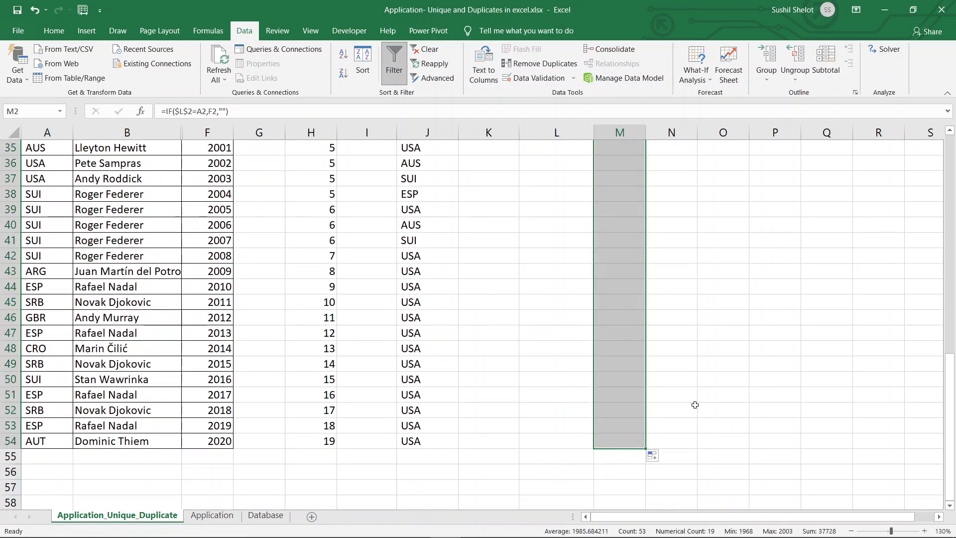
{"action": "scroll", "coordinate": [694, 396], "scroll_direction": "up", "scroll_amount": 3}
{"action": "scroll", "coordinate": [693, 396], "scroll_direction": "up", "scroll_amount": 11}
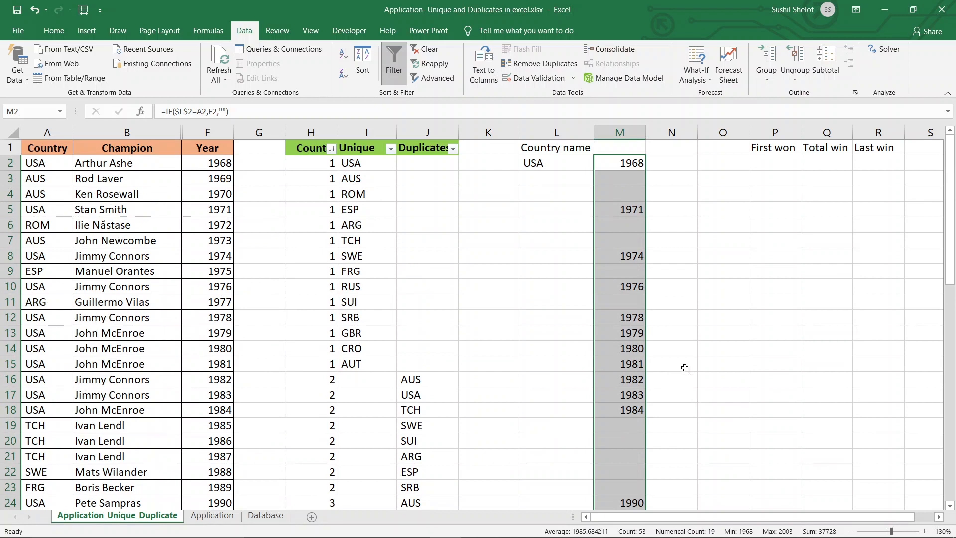
{"action": "left_click_drag", "start_coordinate": [622, 163], "coordinate": [622, 256]}
{"action": "left_click", "coordinate": [622, 164]}
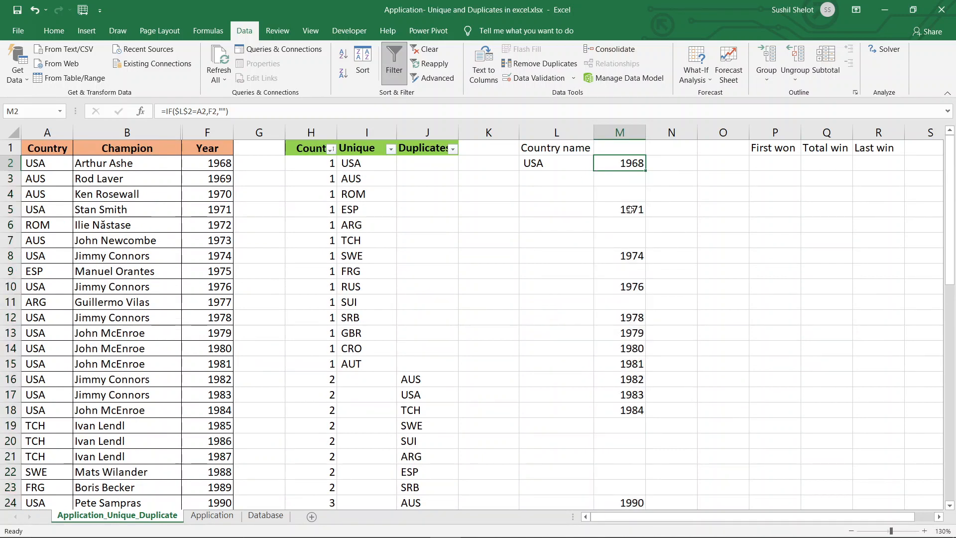
Step: Choose AUS as the country name in L2
{"action": "left_click", "coordinate": [585, 165]}
{"action": "left_click", "coordinate": [598, 166]}
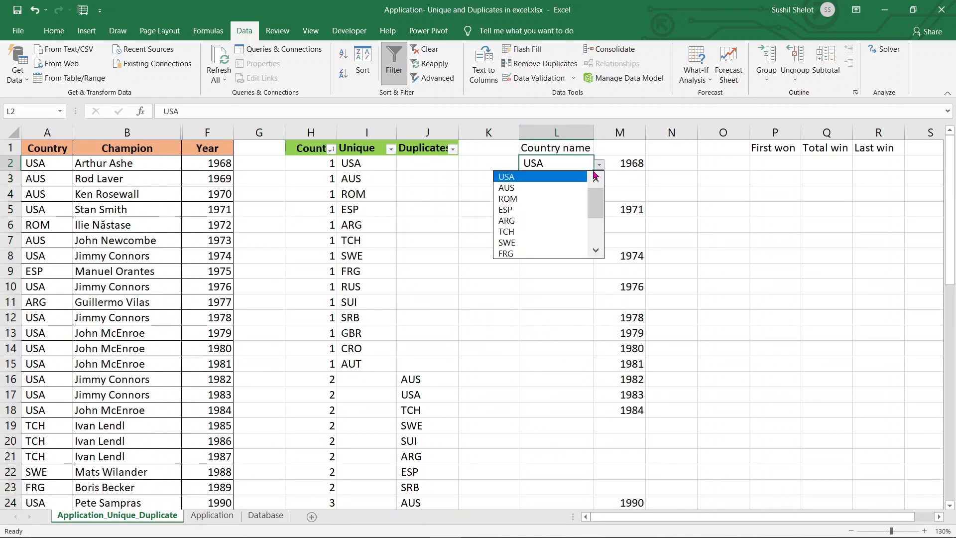
{"action": "left_click", "coordinate": [548, 188]}
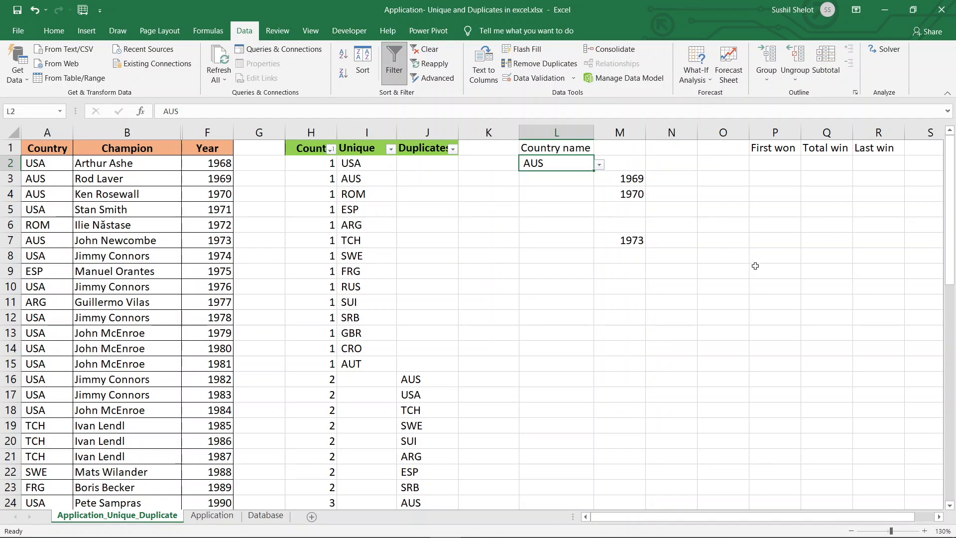
Step: Examine the winning years in column M for AUS against the highest AUS count in the Duplicates list
{"action": "scroll", "coordinate": [752, 267], "scroll_direction": "down", "scroll_amount": 10}
{"action": "scroll", "coordinate": [752, 267], "scroll_direction": "down", "scroll_amount": 4}
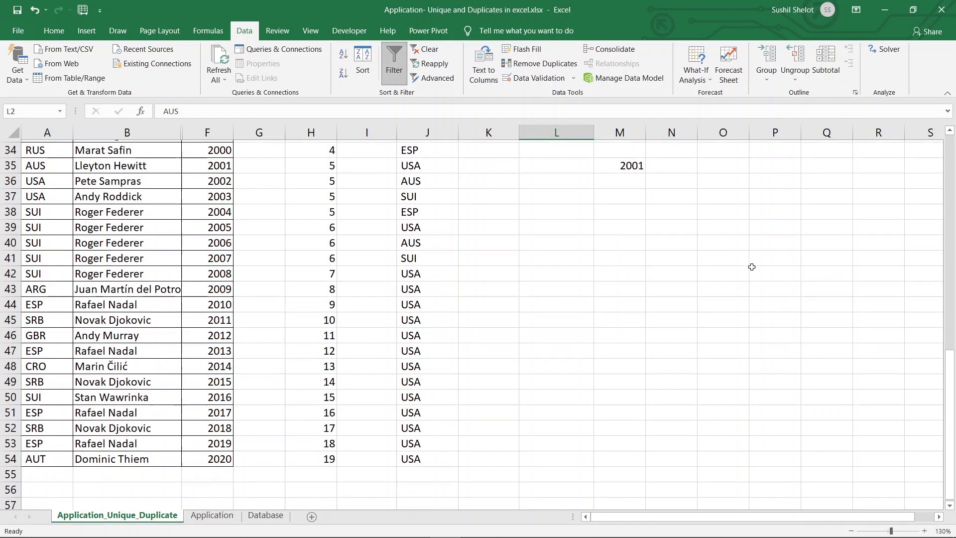
{"action": "scroll", "coordinate": [745, 262], "scroll_direction": "up", "scroll_amount": 1}
{"action": "scroll", "coordinate": [745, 262], "scroll_direction": "up", "scroll_amount": 2}
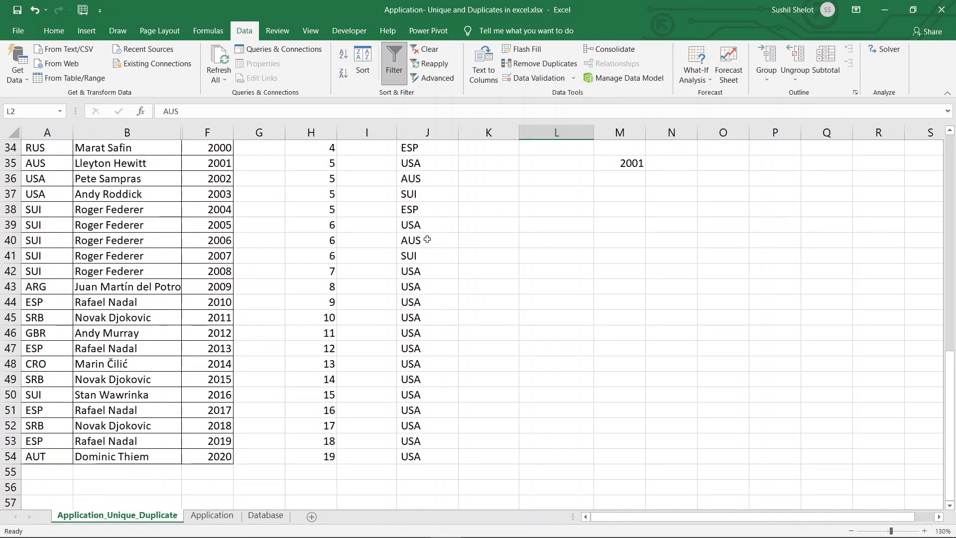
{"action": "left_click_drag", "start_coordinate": [427, 239], "coordinate": [313, 240]}
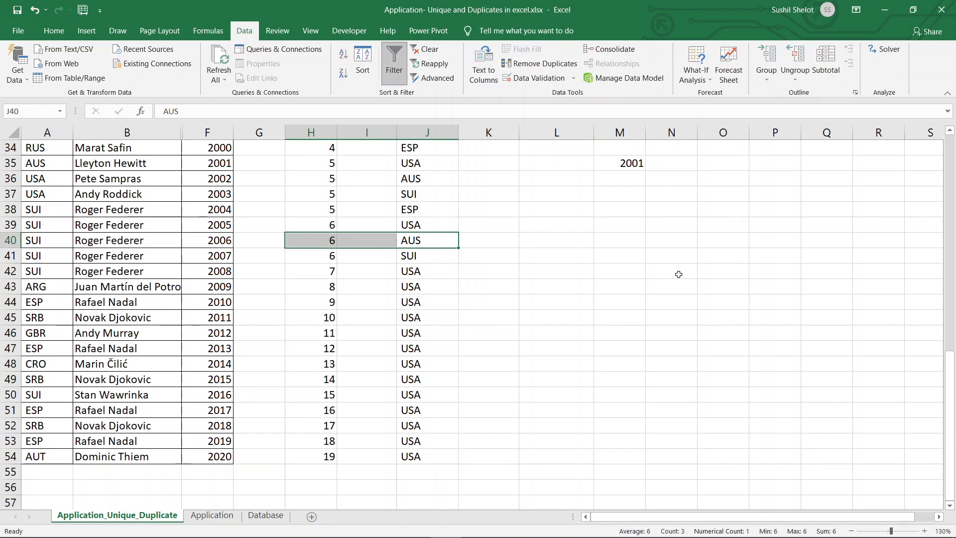
{"action": "scroll", "coordinate": [679, 271], "scroll_direction": "up", "scroll_amount": 1}
{"action": "scroll", "coordinate": [679, 271], "scroll_direction": "up", "scroll_amount": 6}
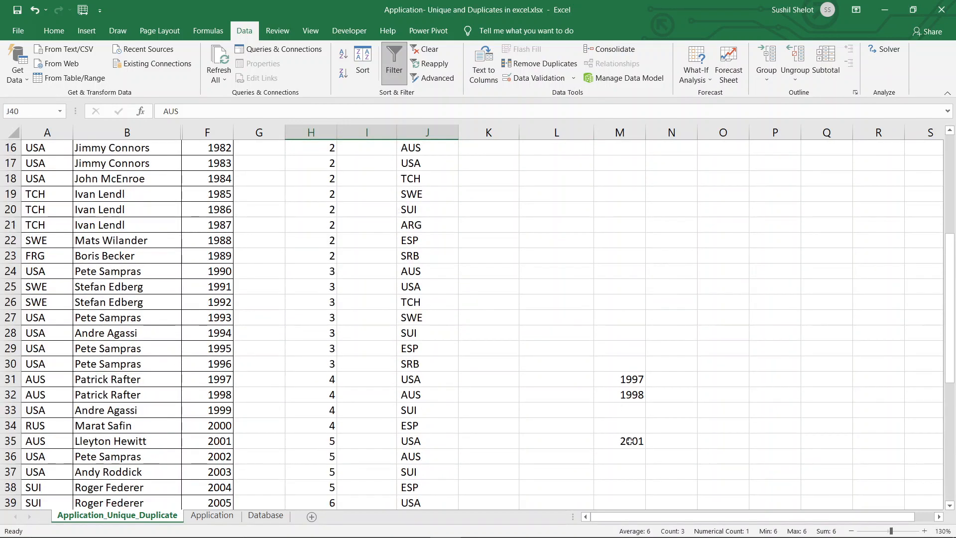
{"action": "left_click_drag", "start_coordinate": [630, 442], "coordinate": [633, 163]}
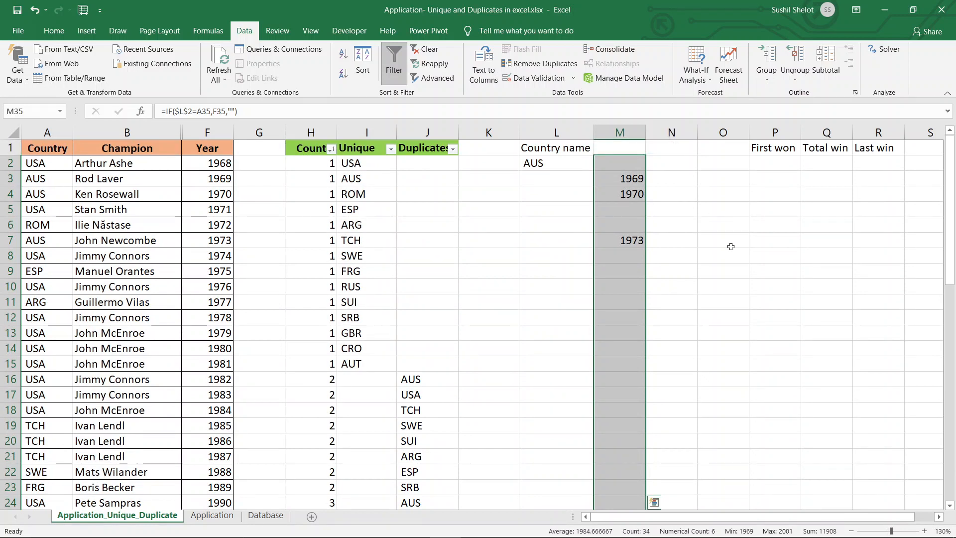
{"action": "left_click", "coordinate": [722, 260]}
Step: Copy the M2 formula across into N2 and inspect its references
{"action": "left_click", "coordinate": [637, 165]}
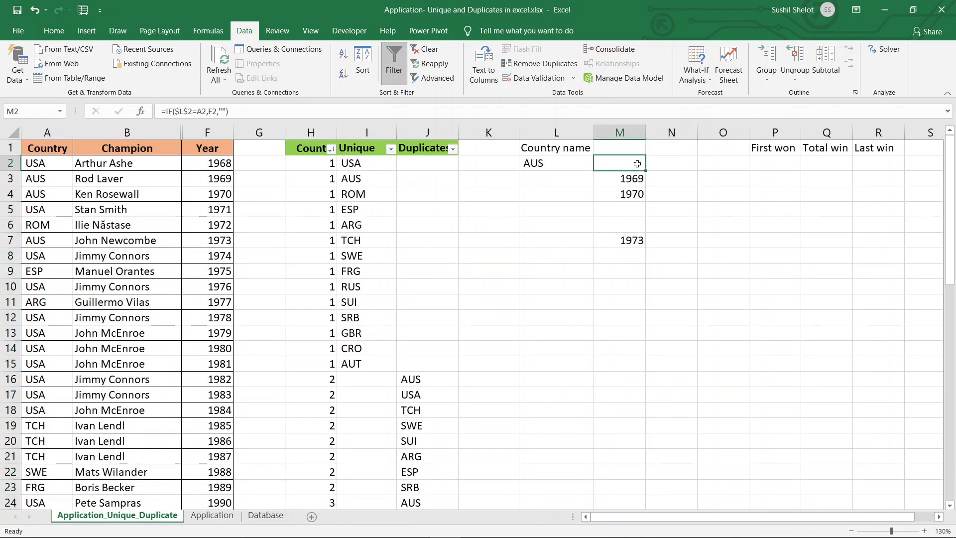
{"action": "left_click_drag", "start_coordinate": [647, 170], "coordinate": [678, 171]}
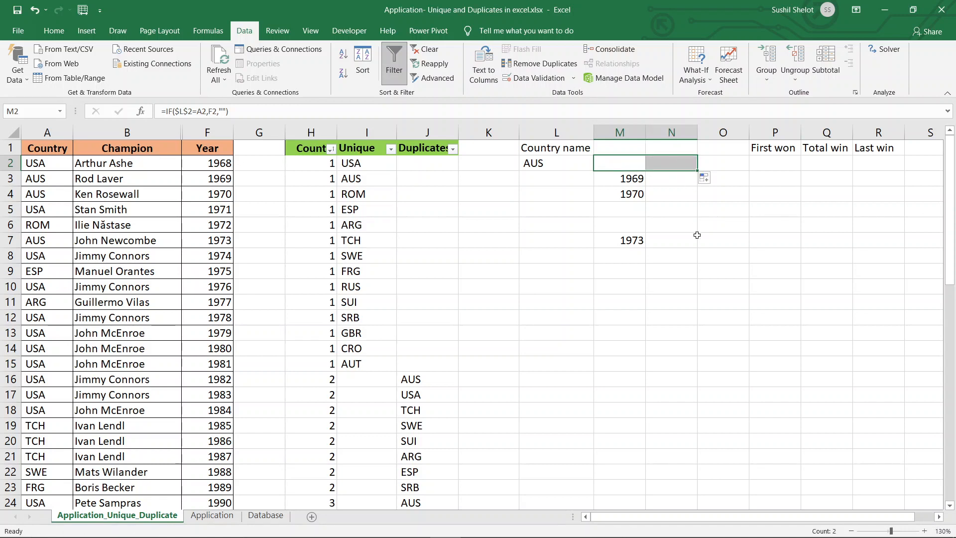
{"action": "left_click", "coordinate": [677, 160]}
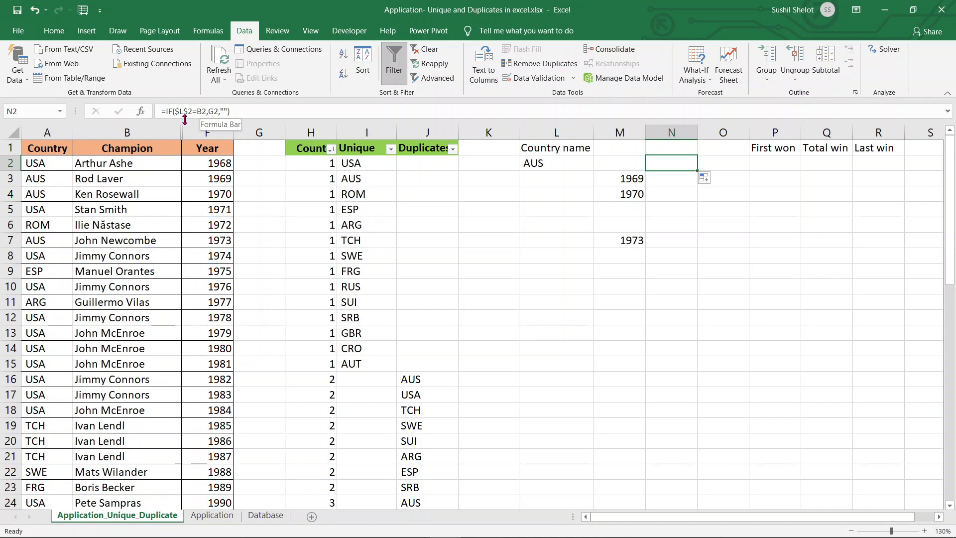
Step: Correct the N2 formula to =IF($L$2=A2,B2,"") so it compares the country and returns the champion
{"action": "double_click", "coordinate": [217, 112]}
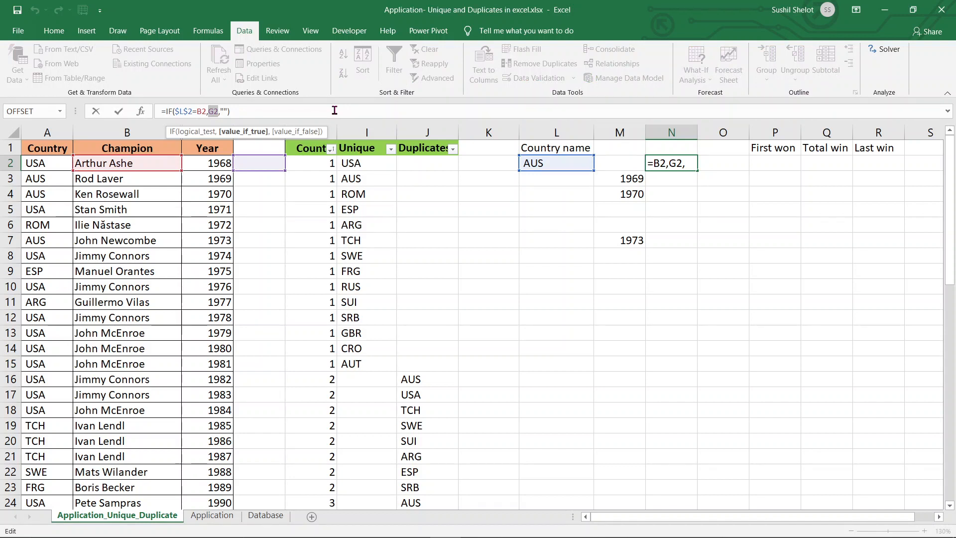
{"action": "left_click", "coordinate": [203, 111]}
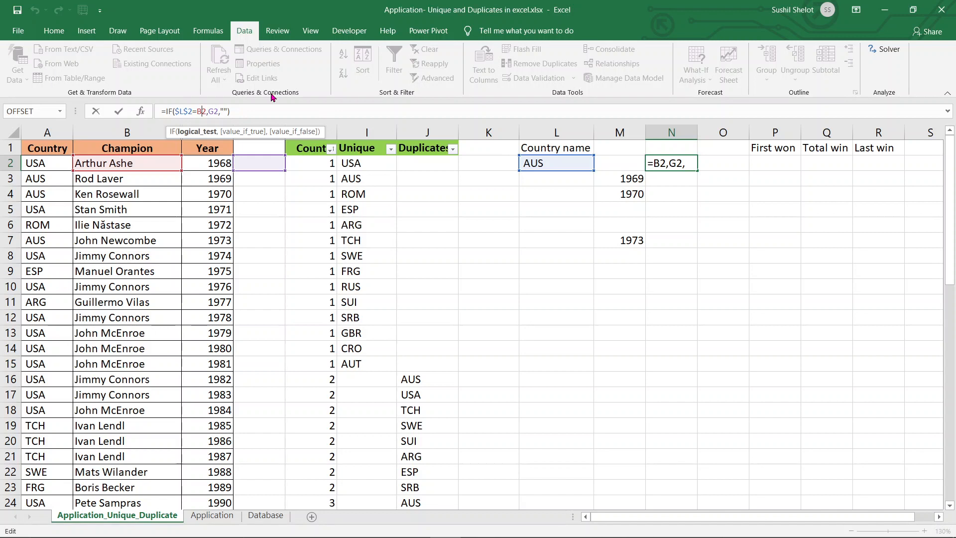
{"action": "key", "text": "BackSpace"}
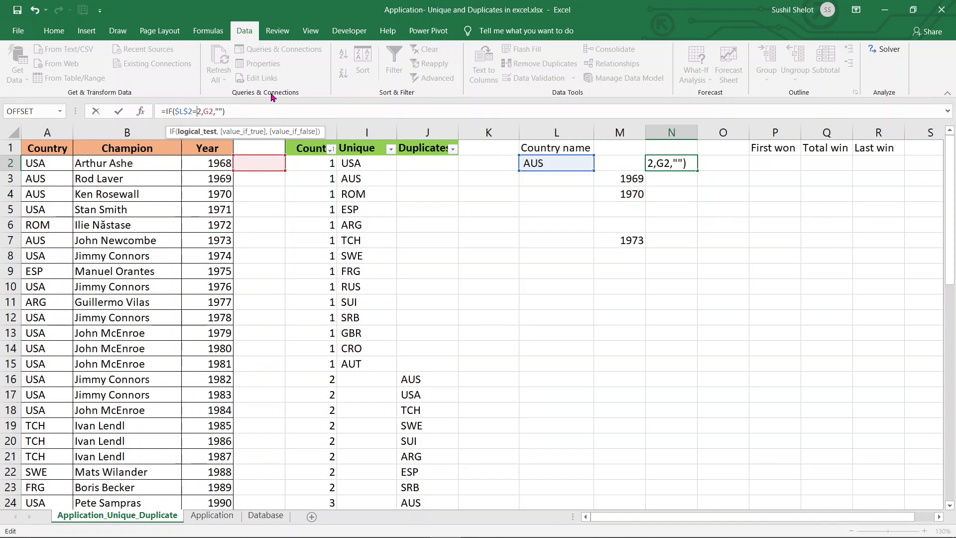
{"action": "type", "text": "A"}
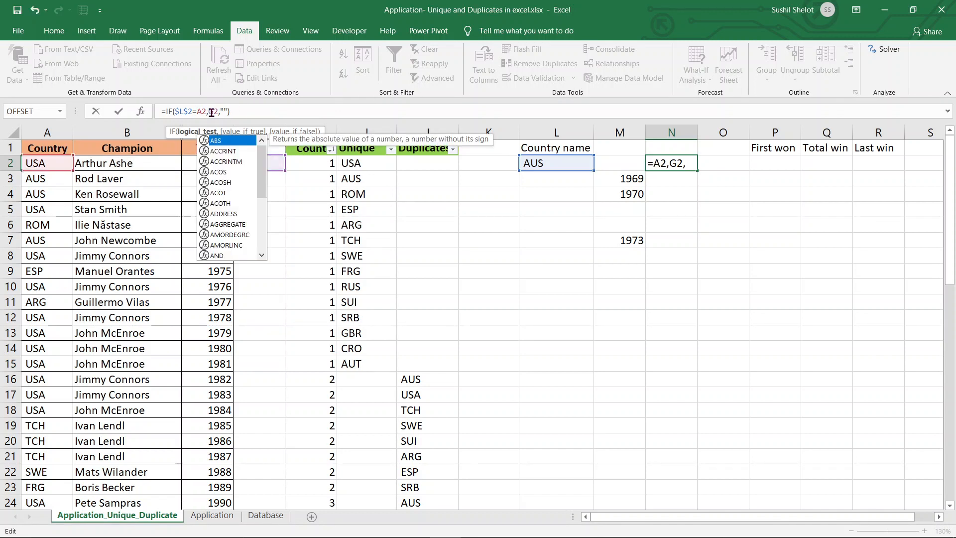
{"action": "key", "text": "Right"}
{"action": "key", "text": "Right"}
{"action": "key", "text": "BackSpace"}
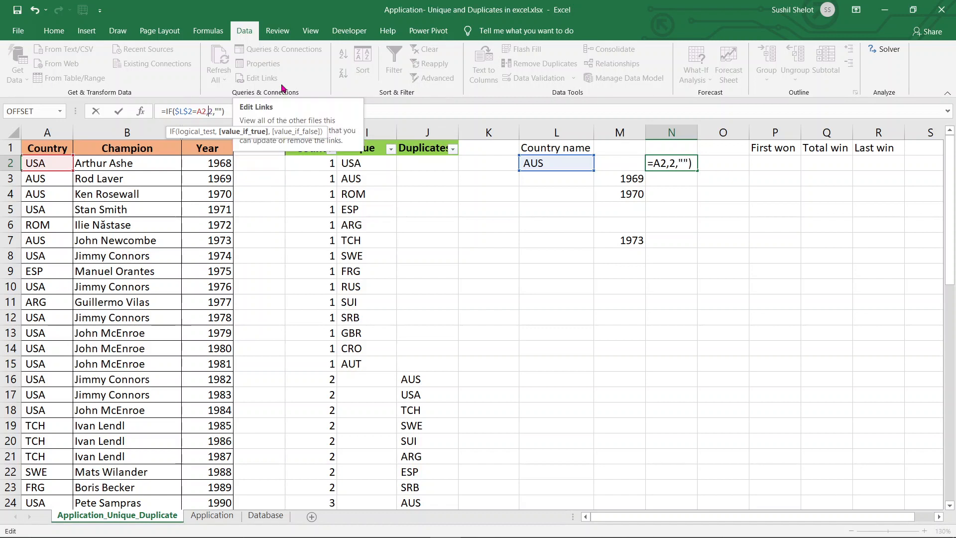
{"action": "type", "text": "B"}
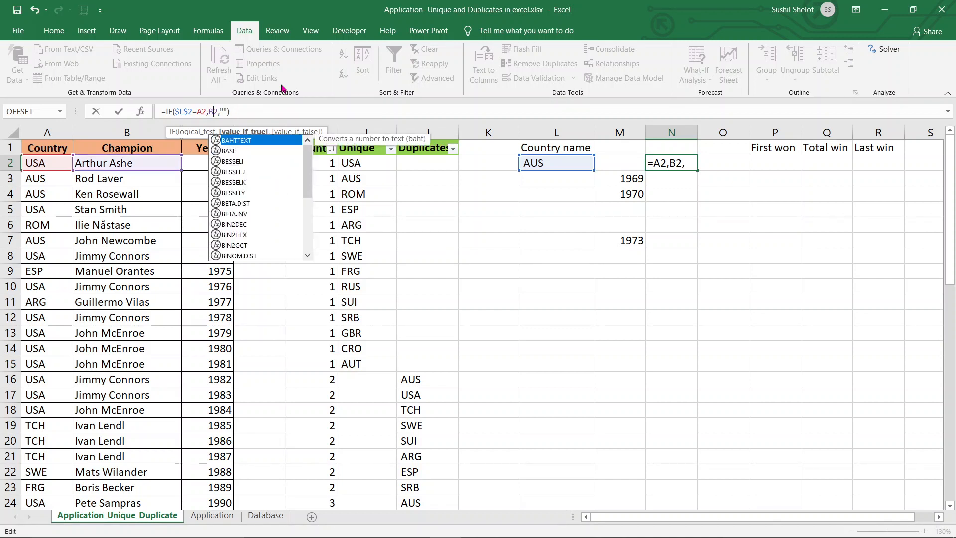
{"action": "key", "text": "Return"}
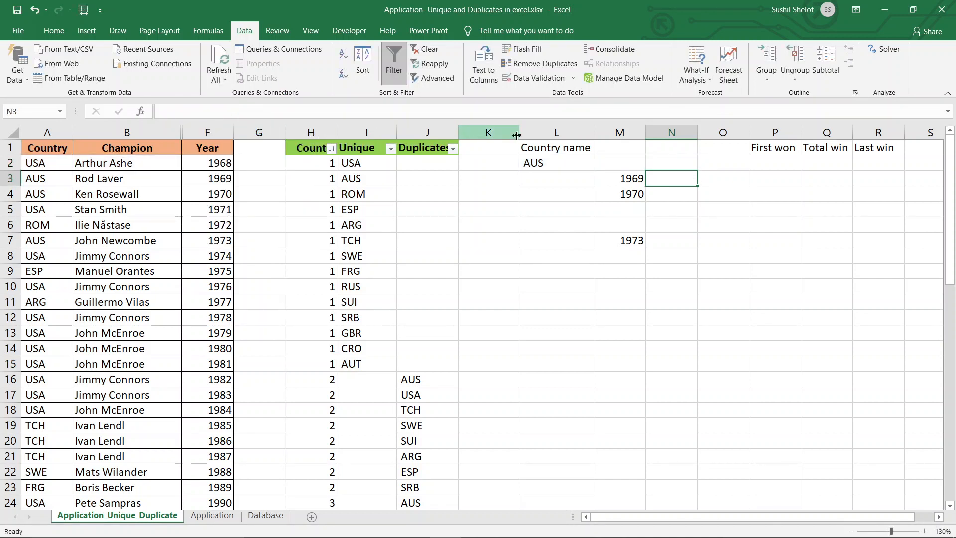
Step: Fill the N2 champion formula down column N and check the years and champions returned for AUS
{"action": "left_click", "coordinate": [667, 162]}
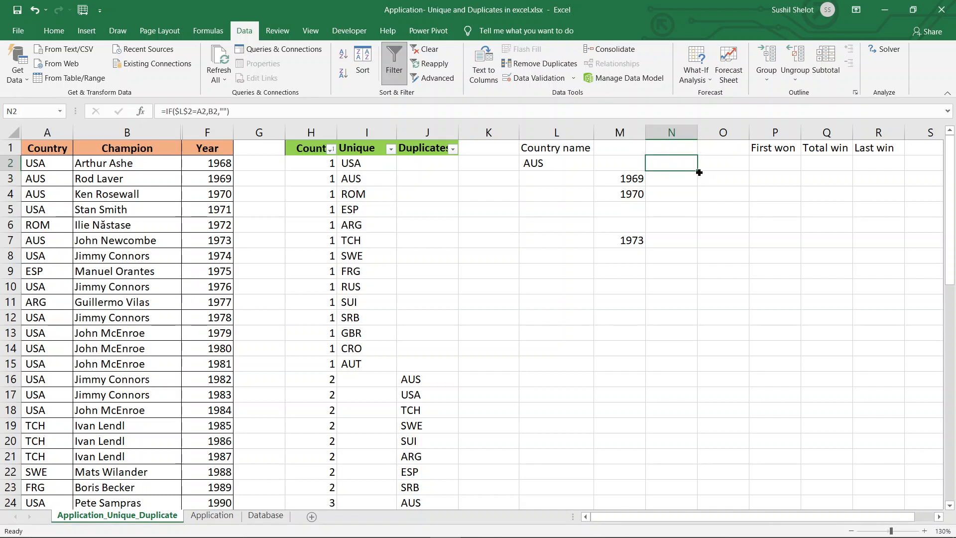
{"action": "double_click", "coordinate": [699, 172]}
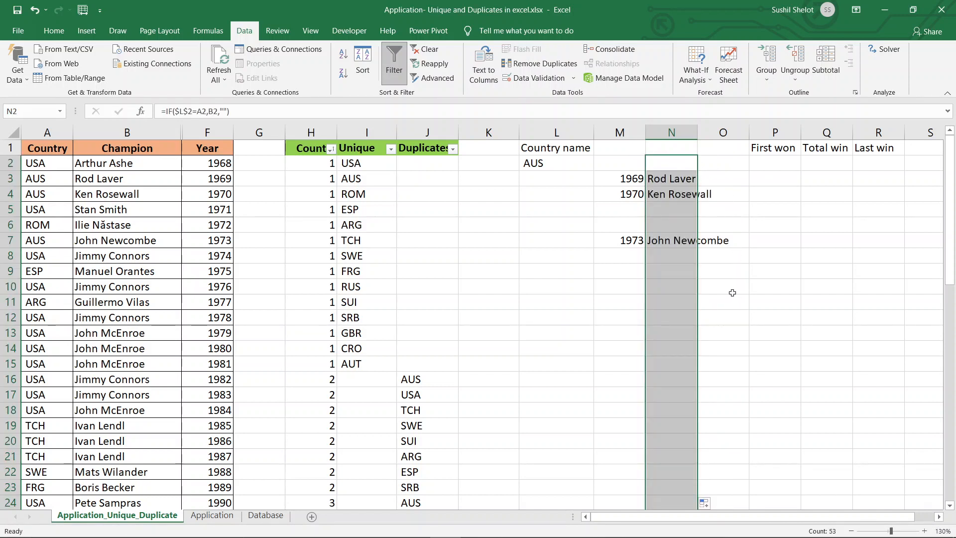
{"action": "left_click", "coordinate": [546, 164]}
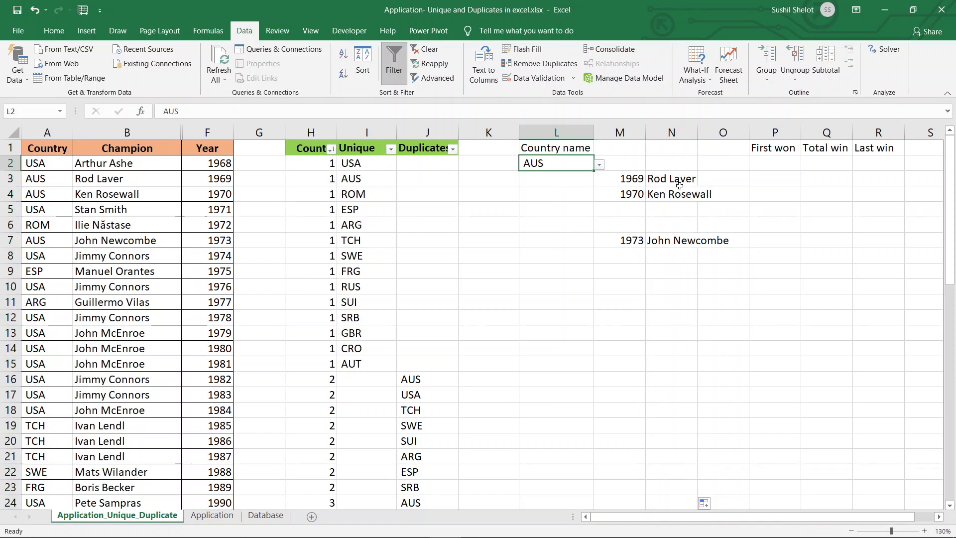
{"action": "left_click", "coordinate": [648, 180]}
{"action": "left_click", "coordinate": [634, 180]}
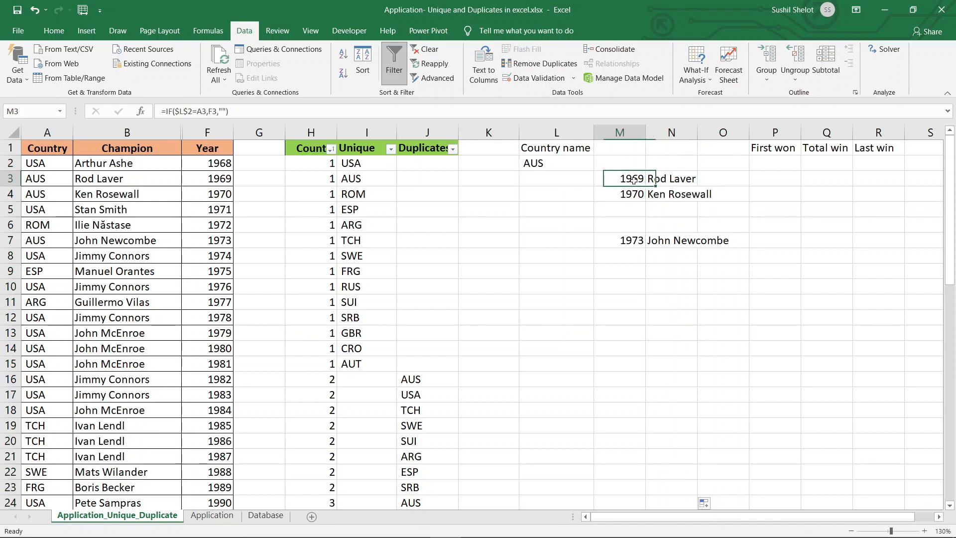
{"action": "left_click", "coordinate": [664, 198]}
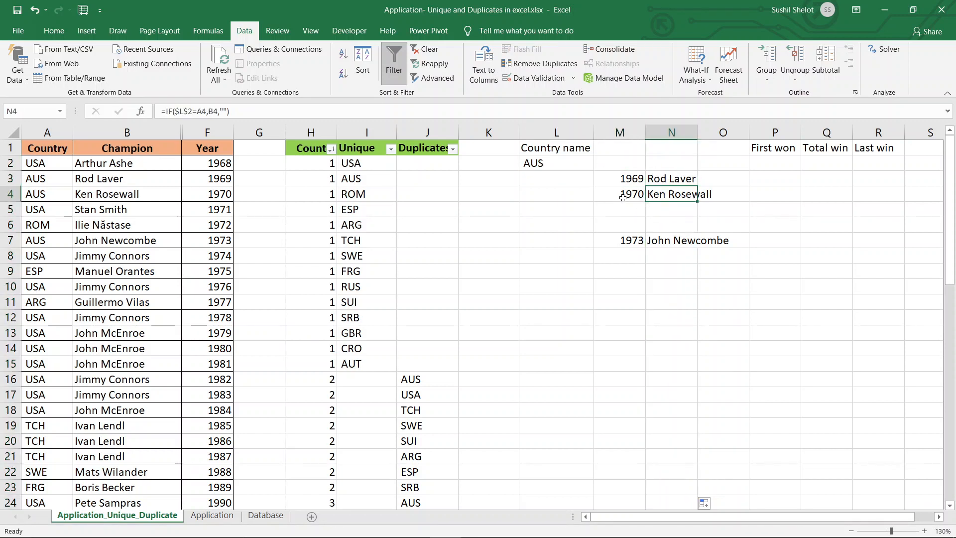
{"action": "left_click", "coordinate": [623, 200]}
Step: Choose AUT as the country name in L2 and check the year and champion returned in row 54
{"action": "left_click", "coordinate": [572, 163]}
{"action": "left_click", "coordinate": [599, 165]}
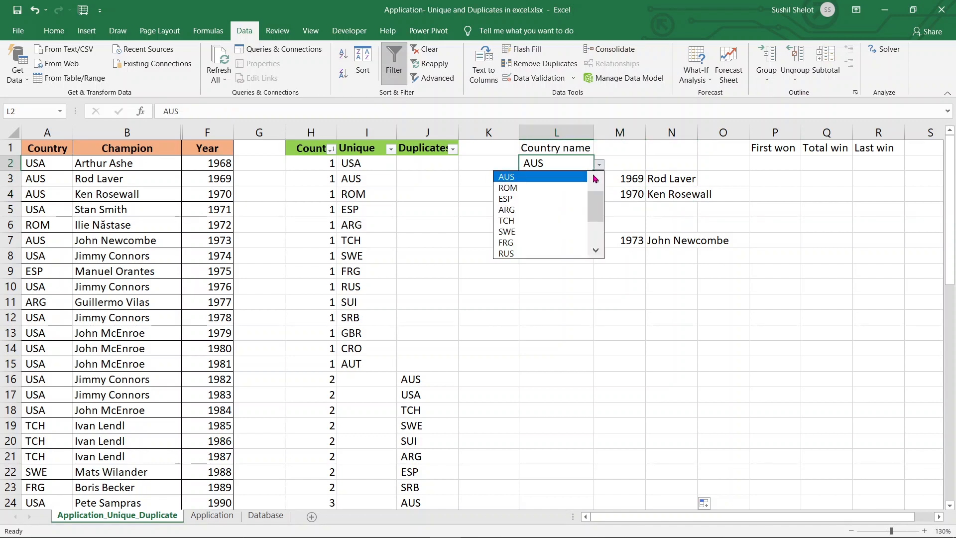
{"action": "left_click_drag", "start_coordinate": [596, 206], "coordinate": [595, 227]}
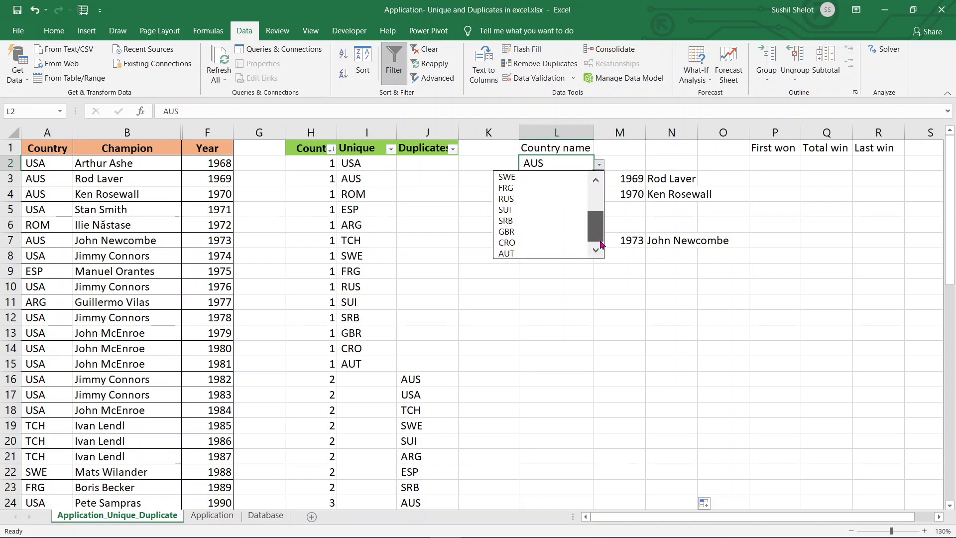
{"action": "left_click", "coordinate": [556, 254]}
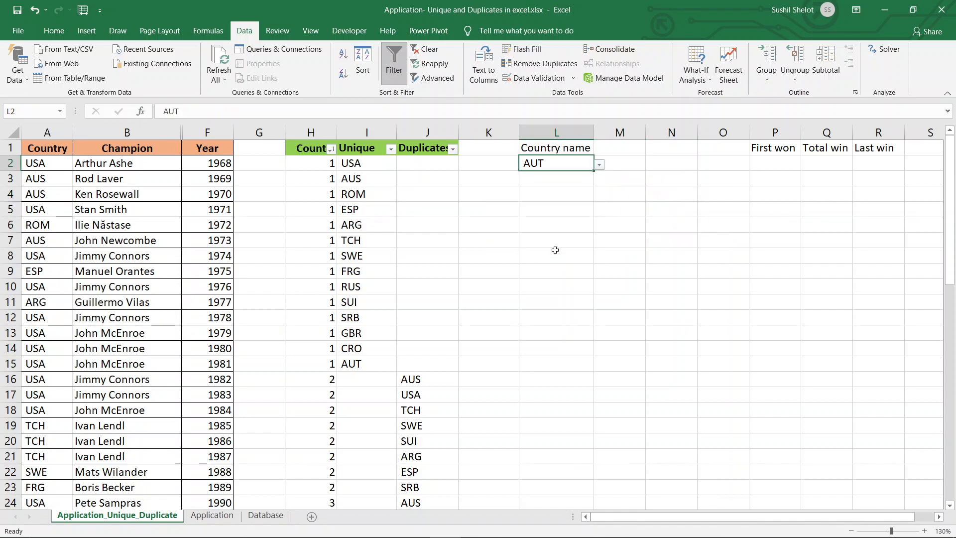
{"action": "scroll", "coordinate": [762, 260], "scroll_direction": "down", "scroll_amount": 4}
{"action": "scroll", "coordinate": [762, 260], "scroll_direction": "down", "scroll_amount": 8}
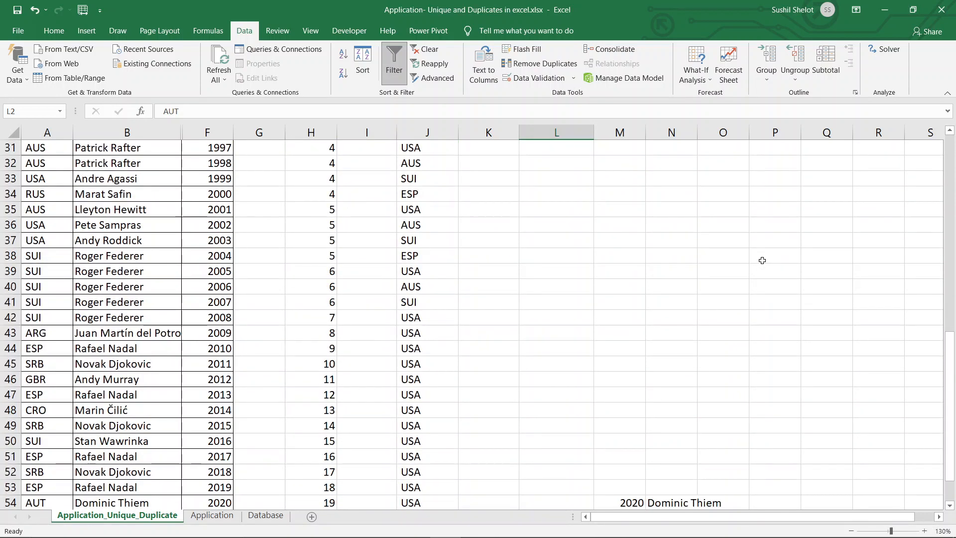
{"action": "left_click", "coordinate": [634, 404]}
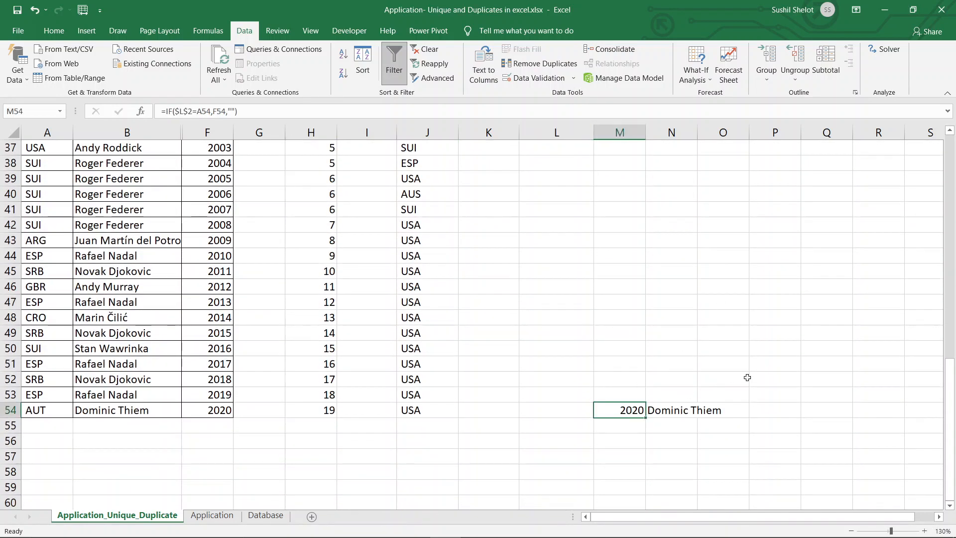
{"action": "scroll", "coordinate": [779, 378], "scroll_direction": "up", "scroll_amount": 5}
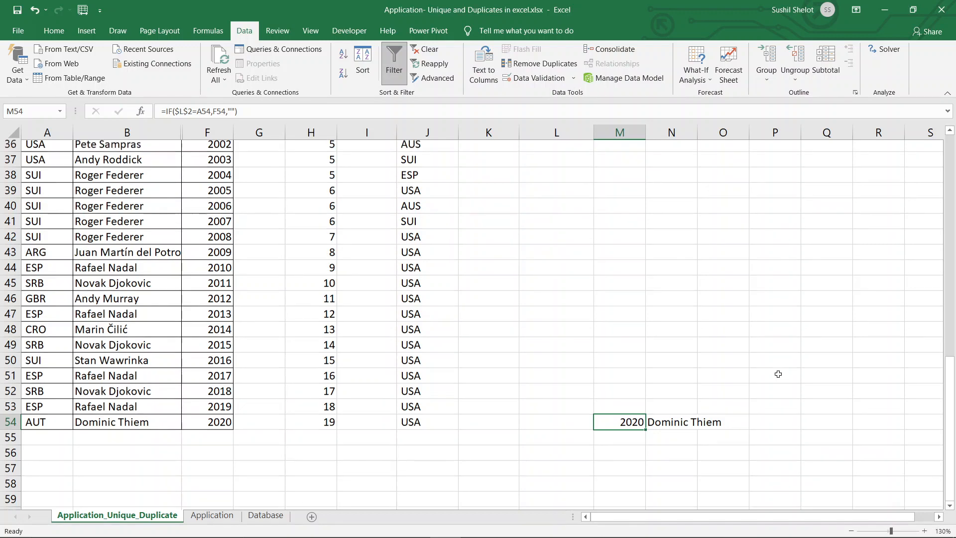
{"action": "scroll", "coordinate": [779, 374], "scroll_direction": "up", "scroll_amount": 7}
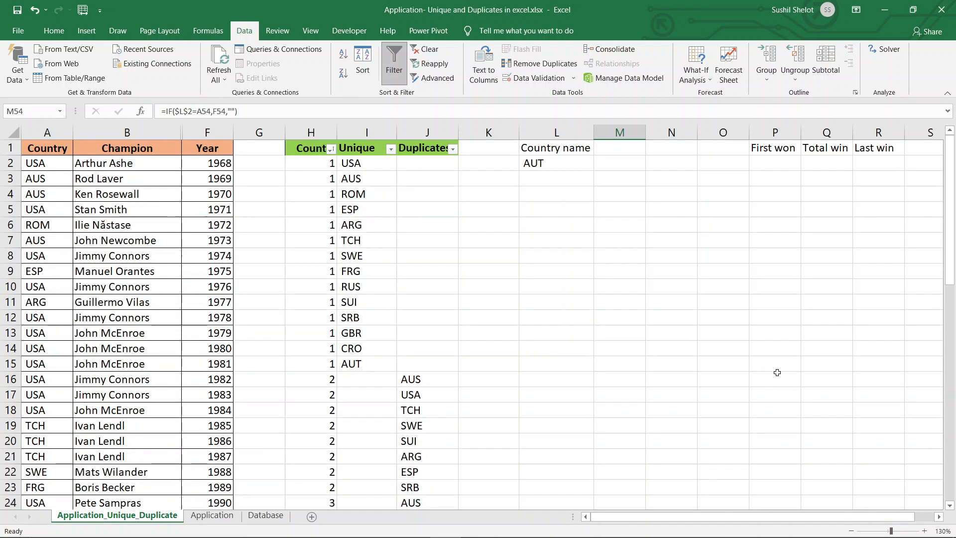
Step: Choose USA as the country name in L2
{"action": "left_click", "coordinate": [565, 163]}
{"action": "left_click", "coordinate": [599, 165]}
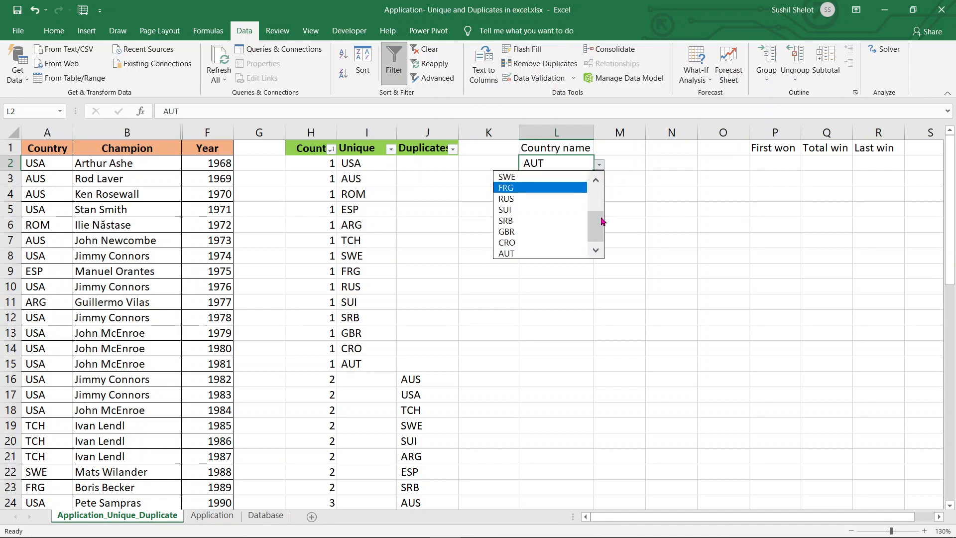
{"action": "left_click_drag", "start_coordinate": [599, 225], "coordinate": [598, 184]}
{"action": "left_click", "coordinate": [551, 177]}
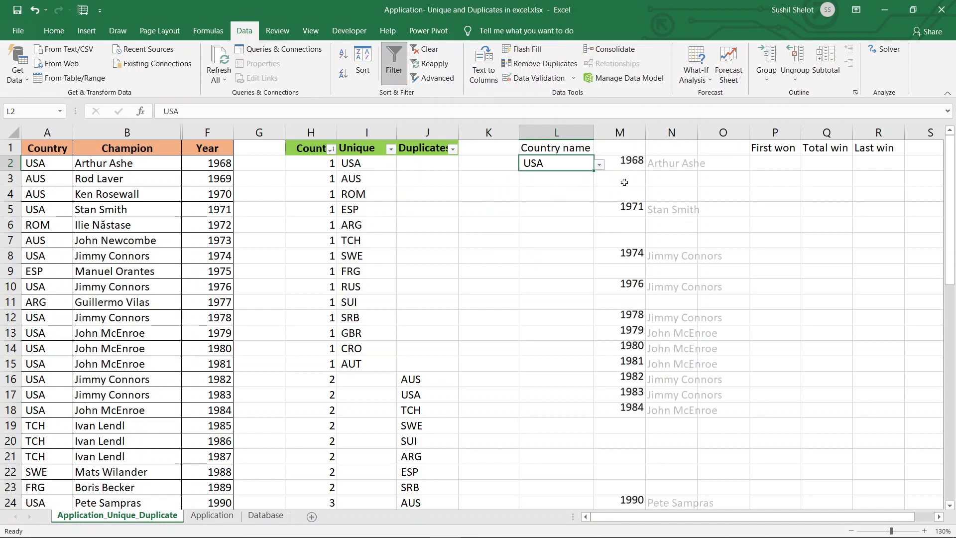
Step: Enter =VLOOKUP($L$2,$A$1:$F$54,6,0) in P2 to return the first winning year of the chosen country
{"action": "left_click", "coordinate": [782, 163]}
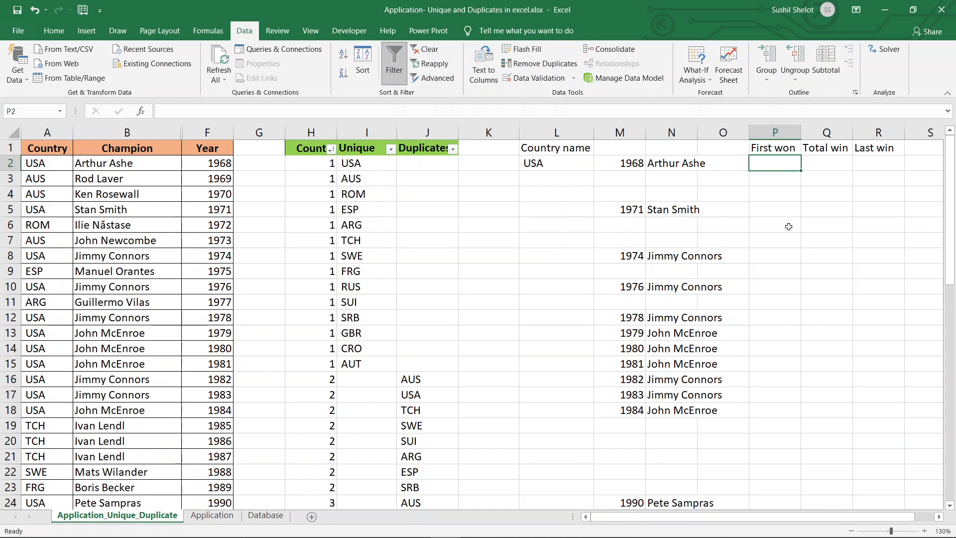
{"action": "type", "text": "=vloo"}
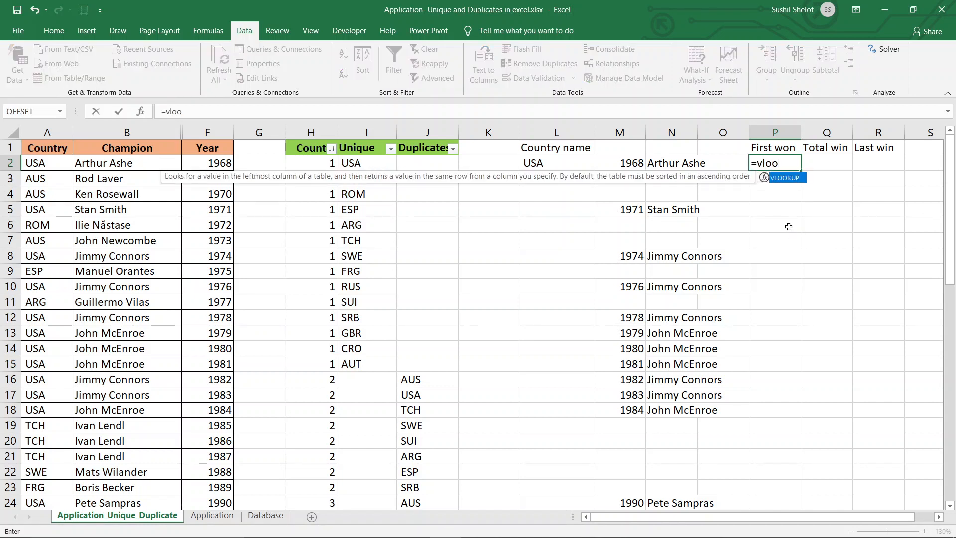
{"action": "double_click", "coordinate": [783, 178]}
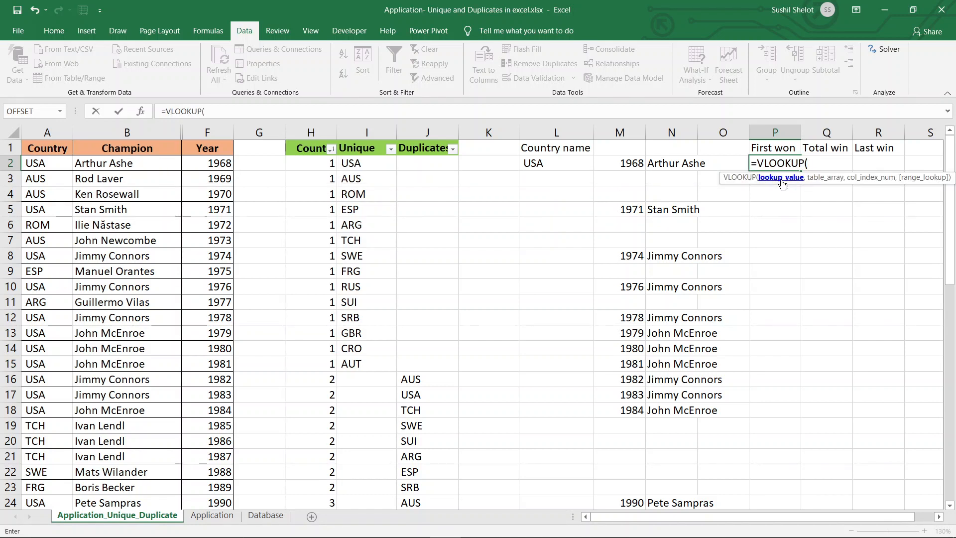
{"action": "left_click", "coordinate": [550, 164]}
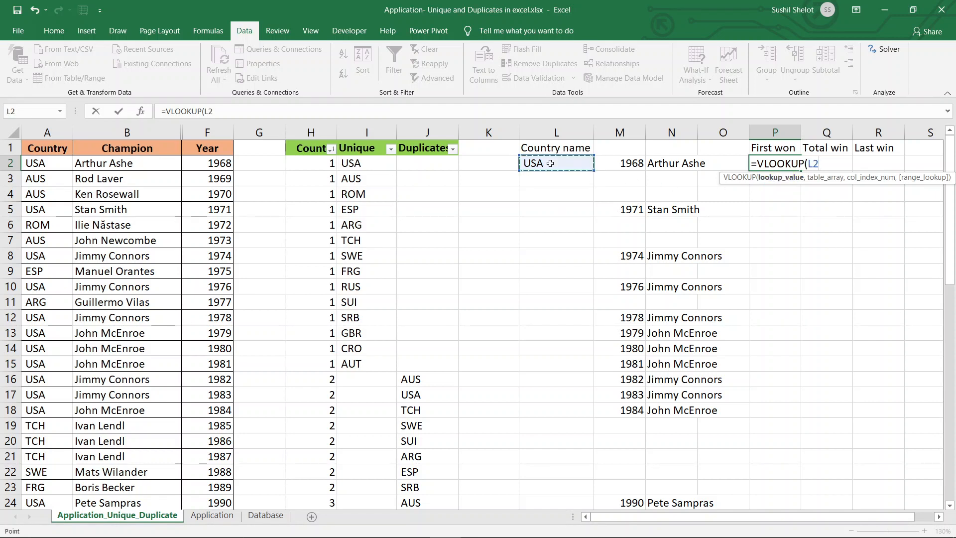
{"action": "key", "text": "F4"}
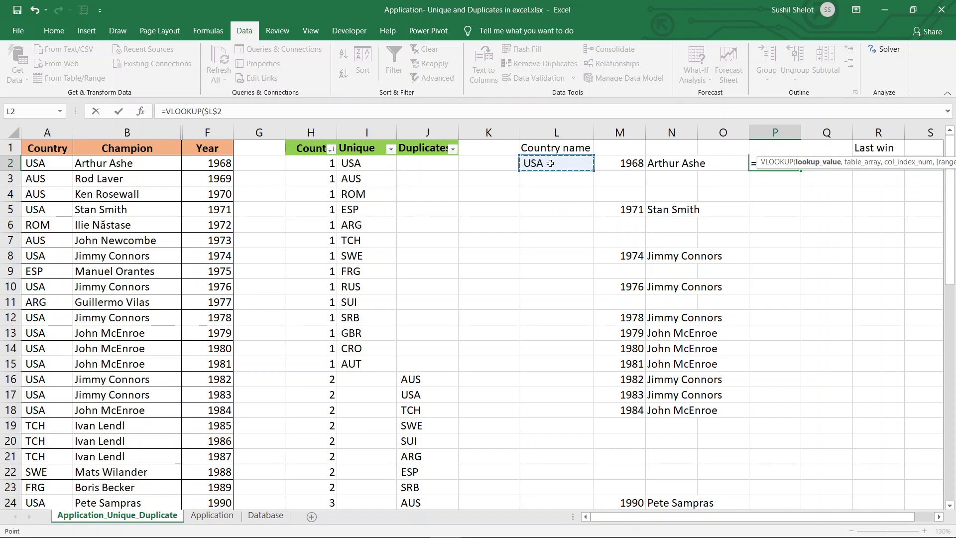
{"action": "type", "text": ","}
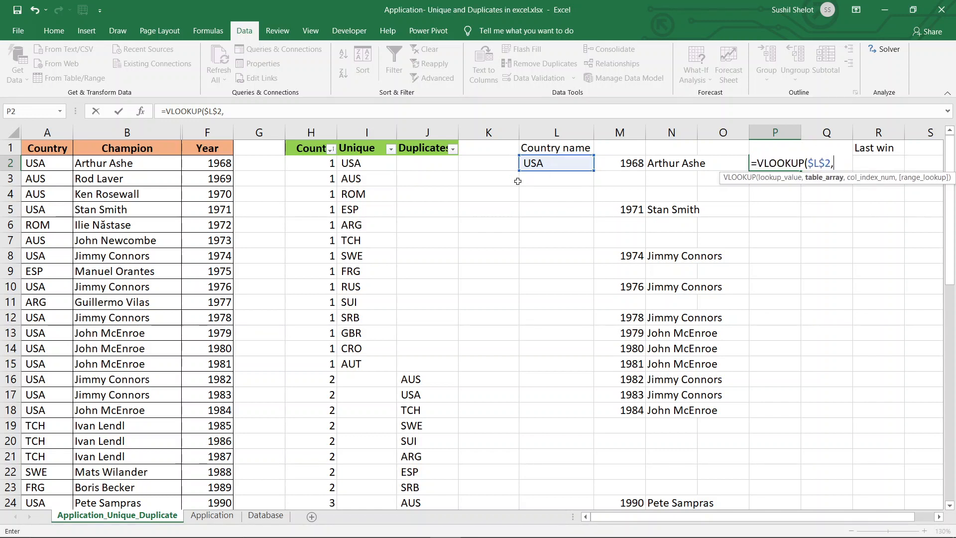
{"action": "left_click_drag", "start_coordinate": [46, 145], "coordinate": [208, 144]}
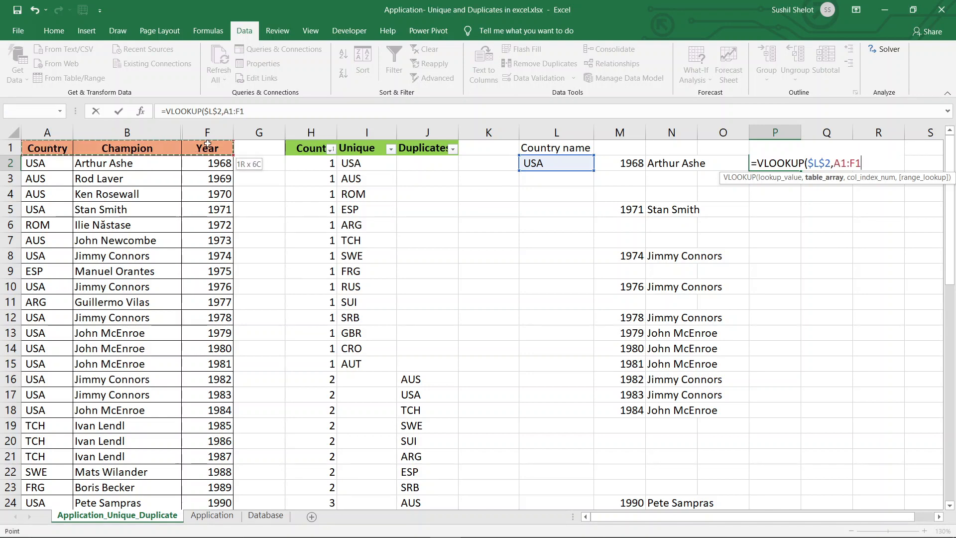
{"action": "key", "text": "ctrl+shift+Down"}
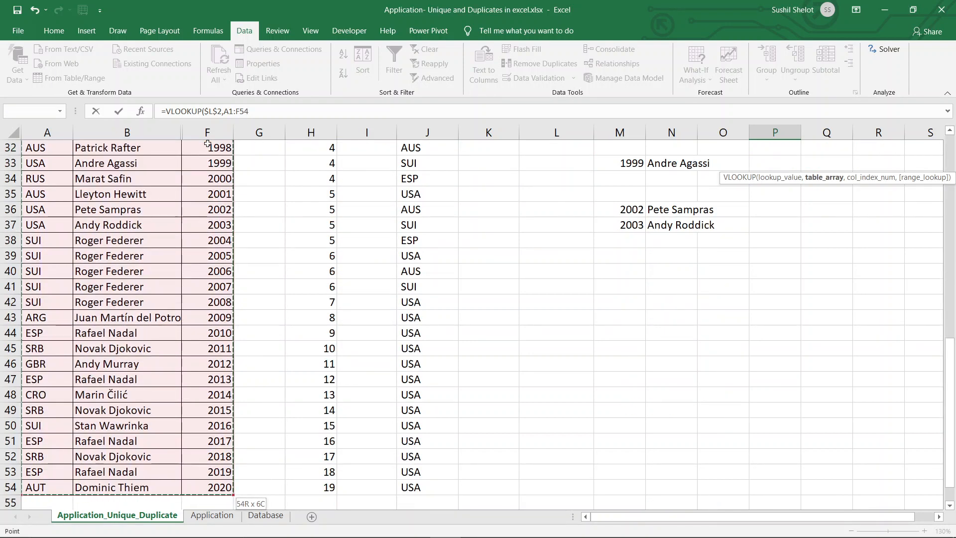
{"action": "key", "text": "F4"}
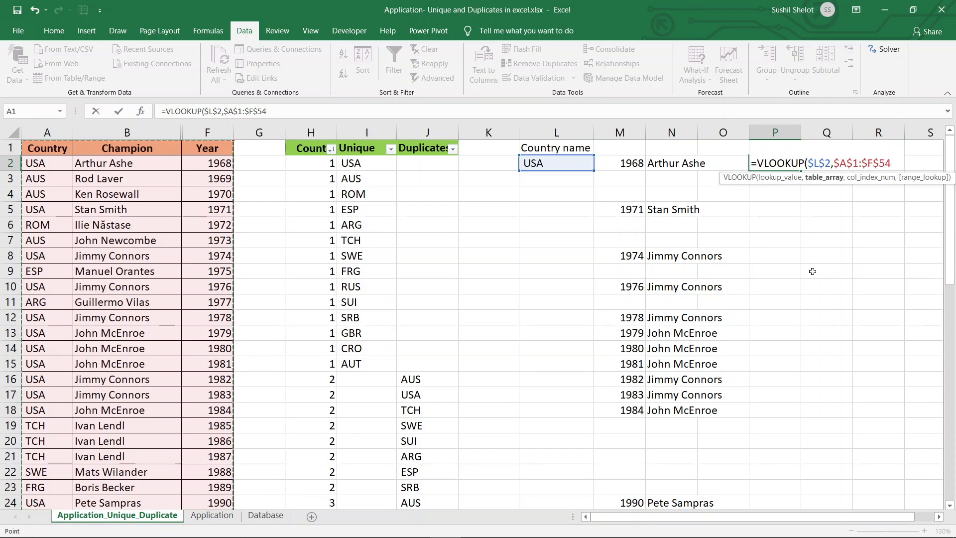
{"action": "type", "text": ","}
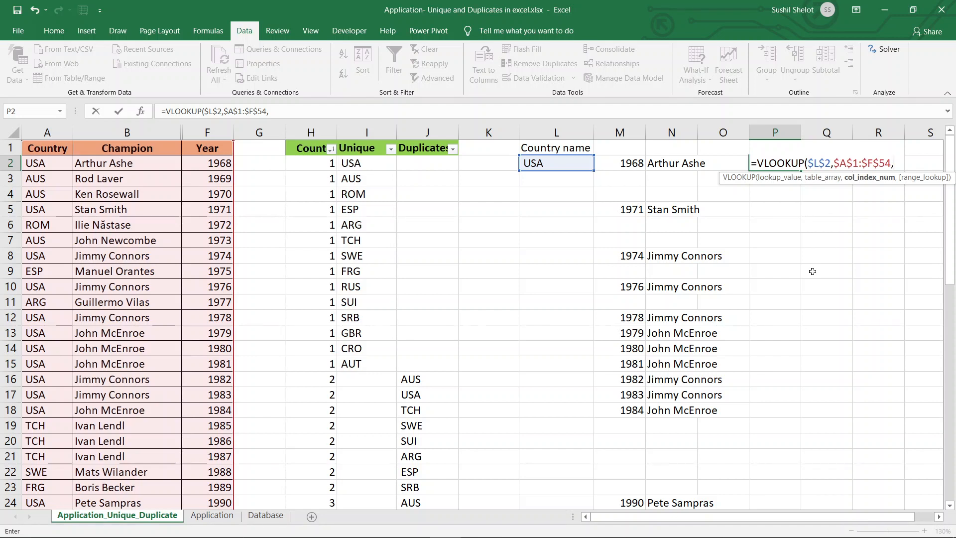
{"action": "type", "text": "6,0"}
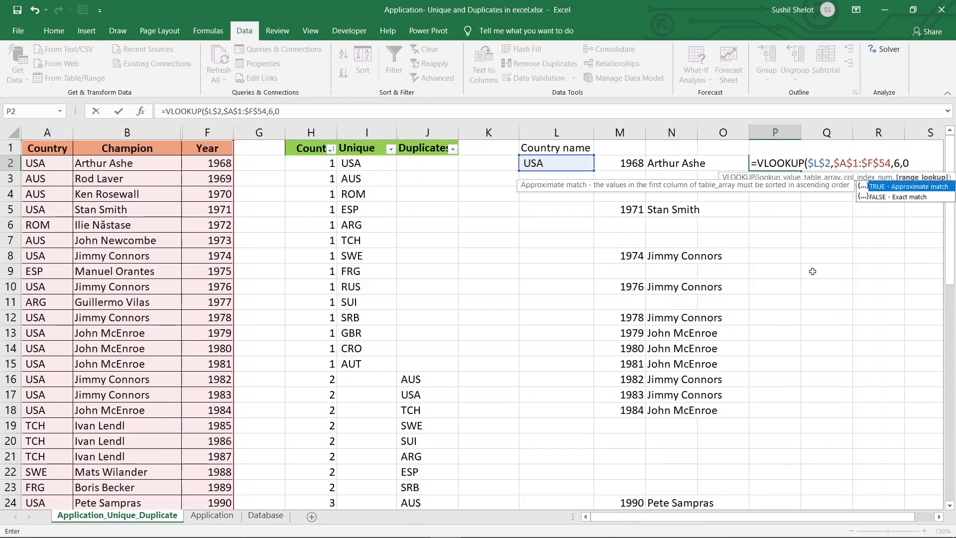
{"action": "type", "text": ")"}
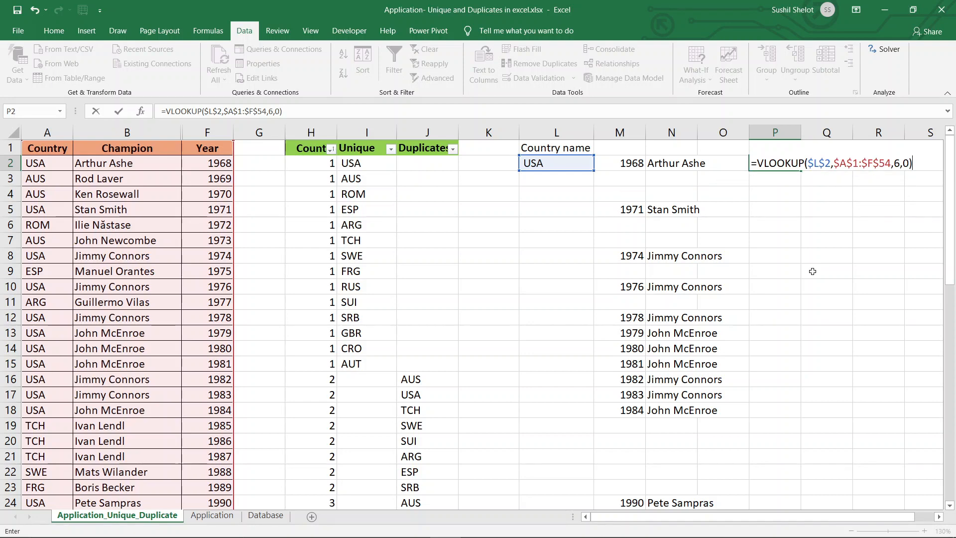
{"action": "key", "text": "Return"}
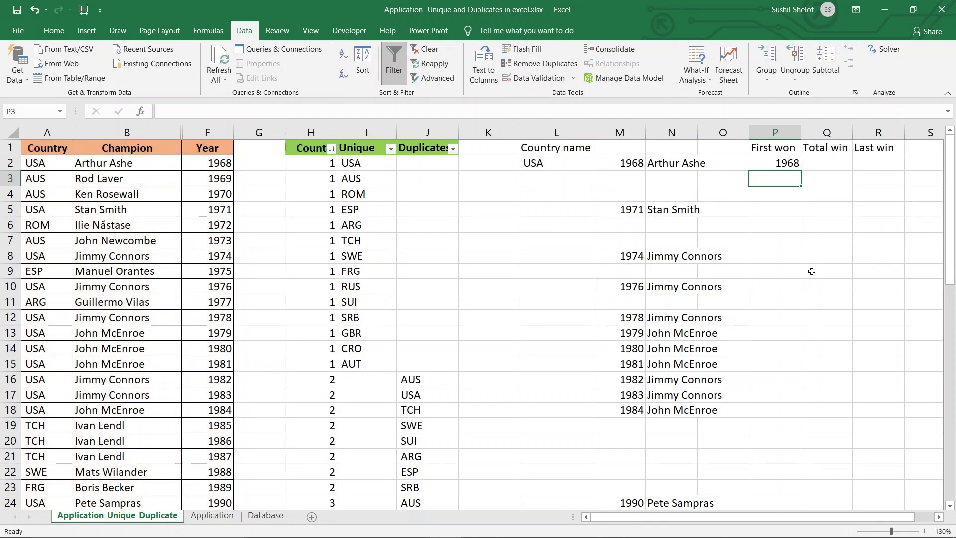
Step: Unhide the columns between Champion and Year, columns C to E
{"action": "left_click_drag", "start_coordinate": [161, 130], "coordinate": [202, 136]}
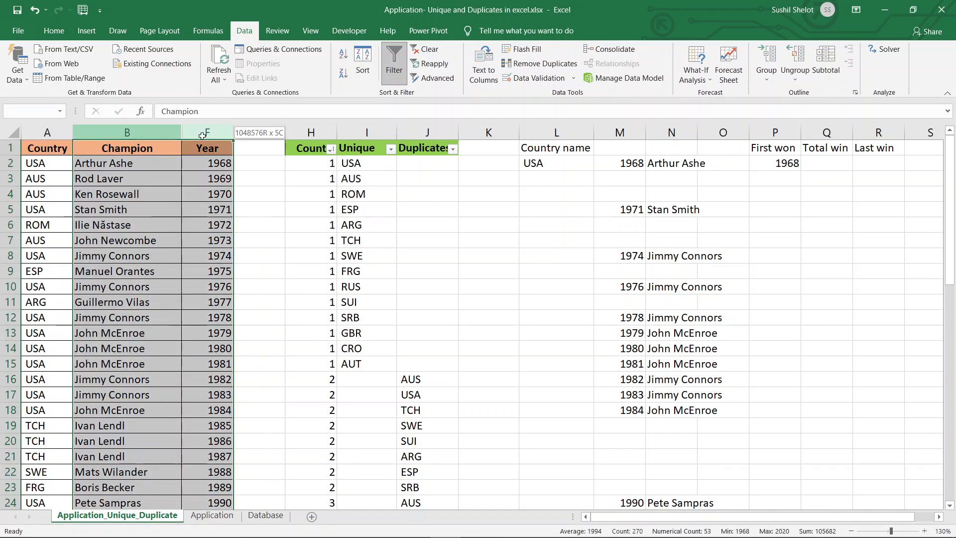
{"action": "right_click", "coordinate": [199, 139]}
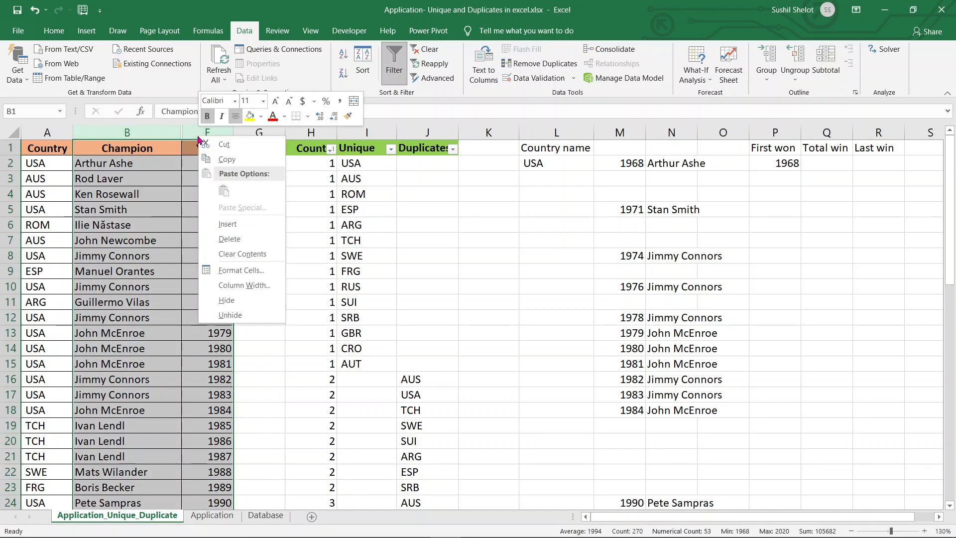
{"action": "left_click", "coordinate": [235, 314]}
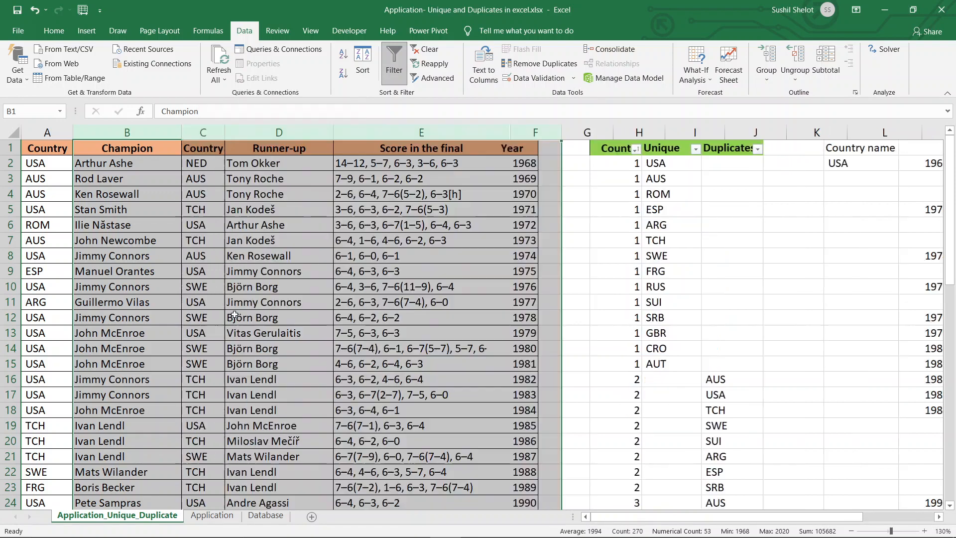
{"action": "left_click", "coordinate": [593, 266]}
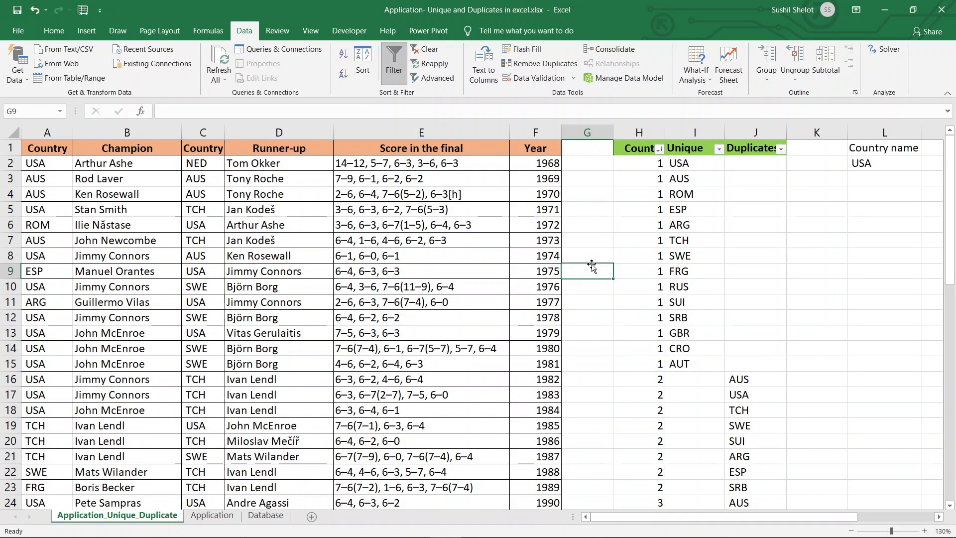
Step: Choose AUT as the country name in L2 and check its first winning year in P2 against the year listed in column M
{"action": "left_click", "coordinate": [876, 168]}
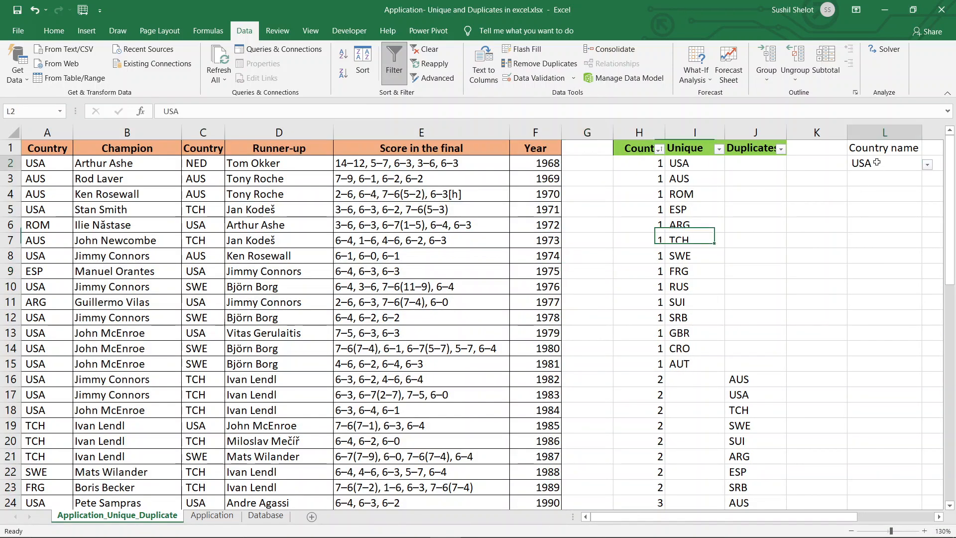
{"action": "left_click_drag", "start_coordinate": [827, 518], "coordinate": [904, 518]}
{"action": "left_click", "coordinate": [788, 168]}
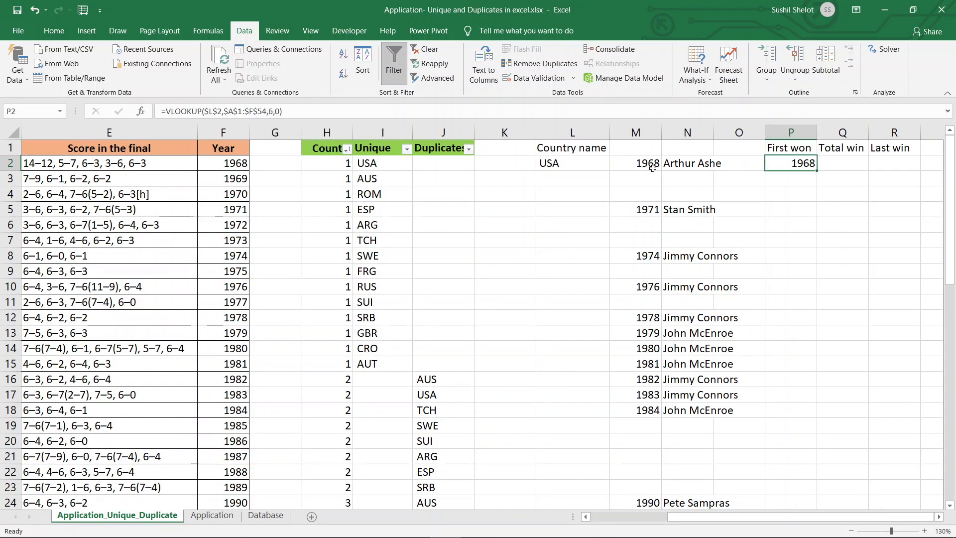
{"action": "left_click", "coordinate": [586, 164]}
{"action": "left_click", "coordinate": [614, 165]}
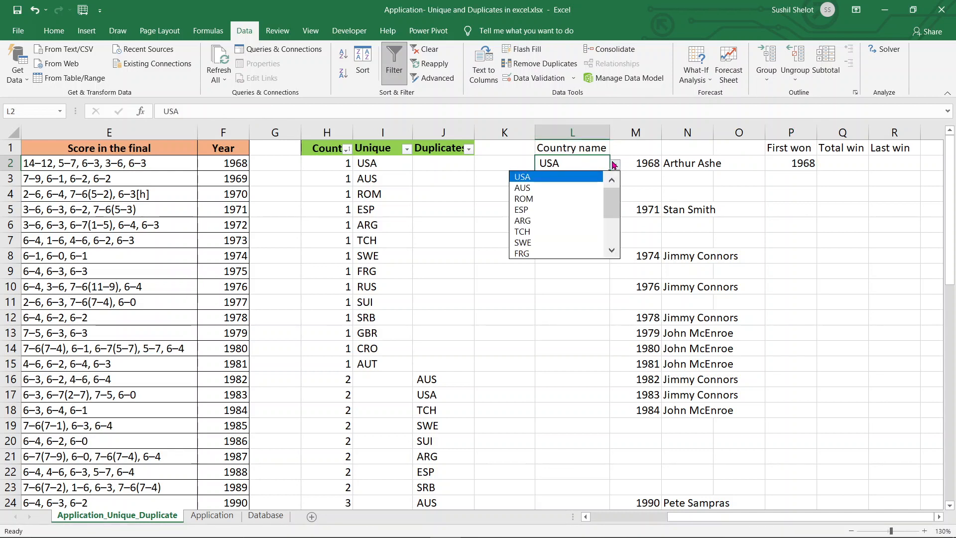
{"action": "left_click_drag", "start_coordinate": [615, 202], "coordinate": [612, 248]}
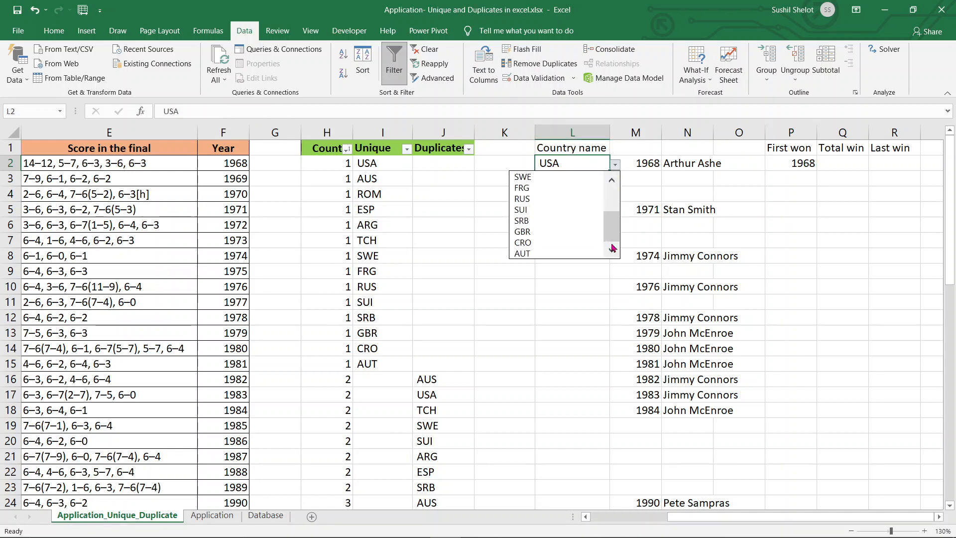
{"action": "left_click", "coordinate": [572, 253]}
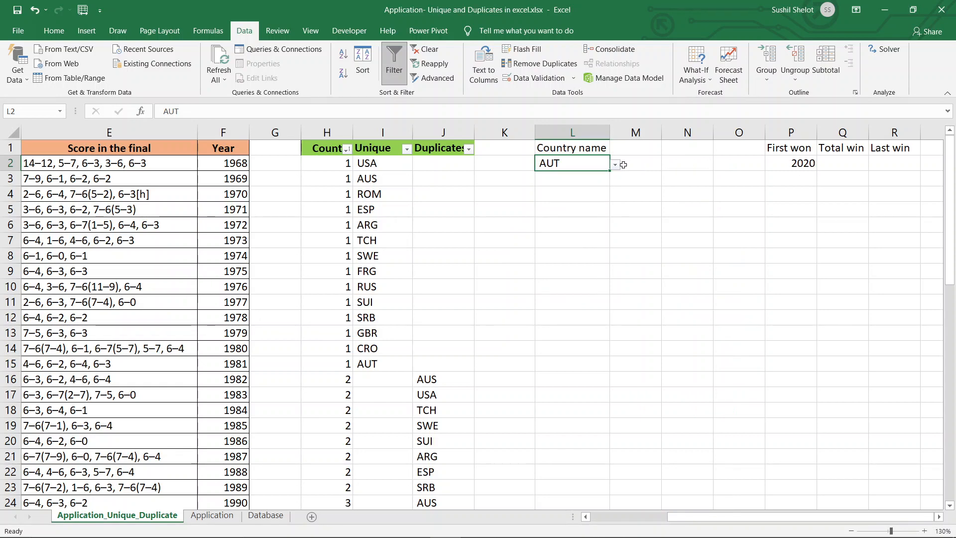
{"action": "scroll", "coordinate": [728, 265], "scroll_direction": "down", "scroll_amount": 5}
{"action": "scroll", "coordinate": [728, 265], "scroll_direction": "down", "scroll_amount": 9}
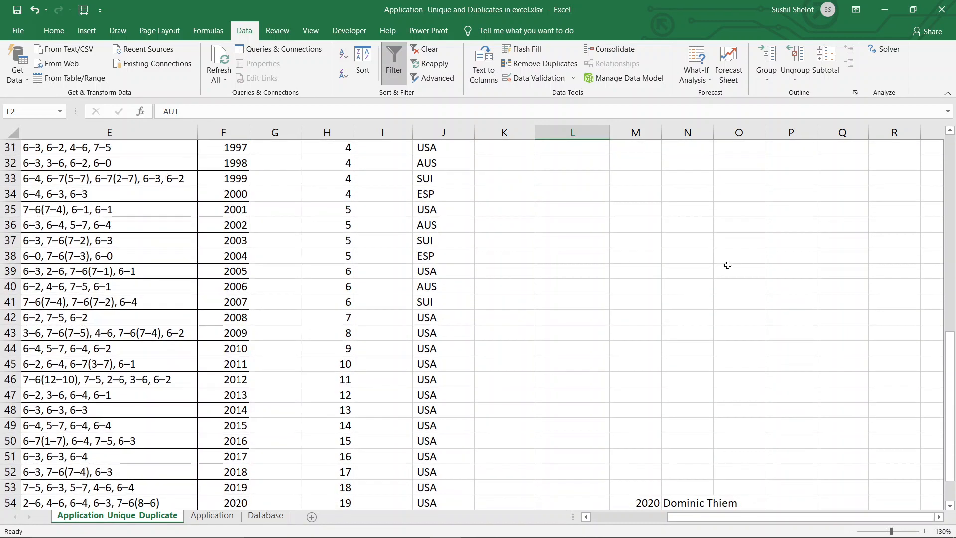
{"action": "scroll", "coordinate": [728, 265], "scroll_direction": "up", "scroll_amount": 9}
{"action": "scroll", "coordinate": [728, 265], "scroll_direction": "up", "scroll_amount": 5}
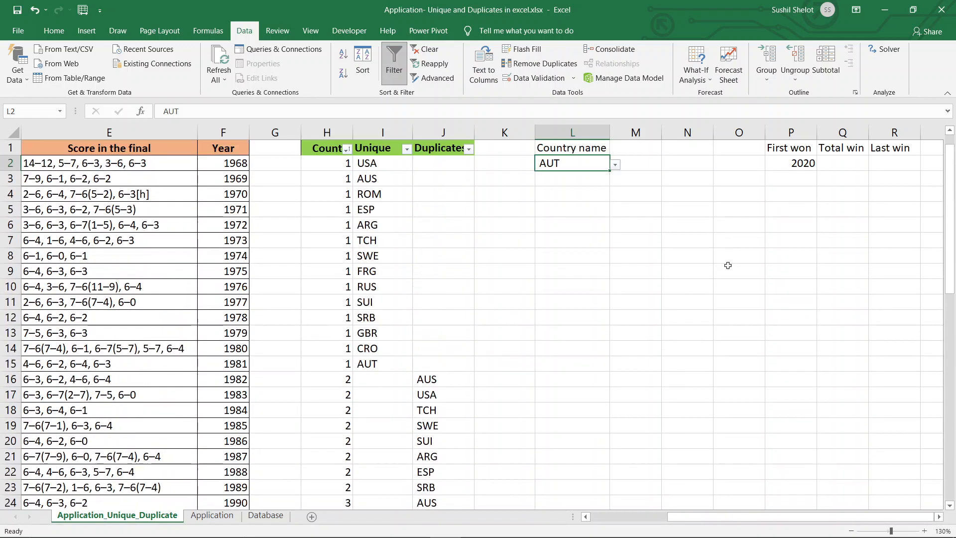
Step: Set the country name in L2 back to USA
{"action": "left_click", "coordinate": [616, 164]}
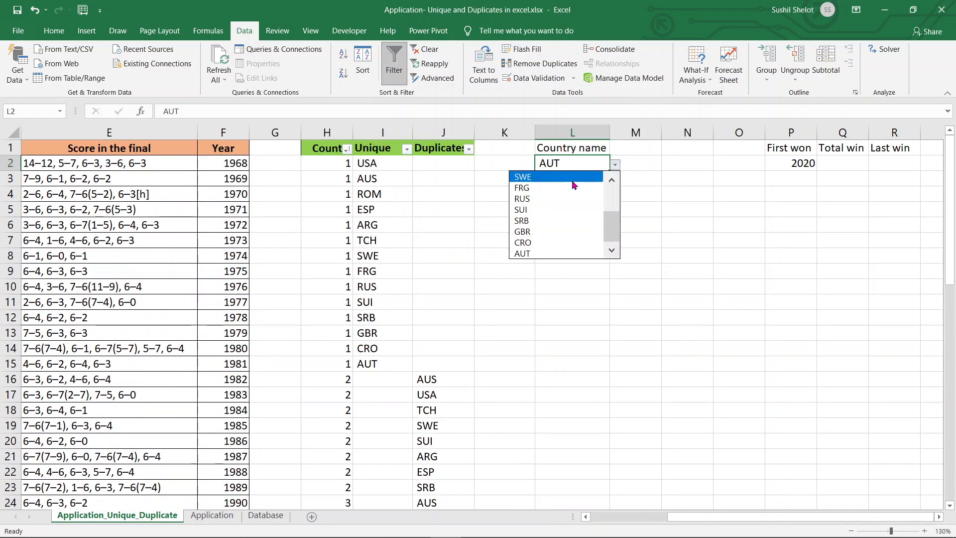
{"action": "left_click_drag", "start_coordinate": [618, 232], "coordinate": [622, 184]}
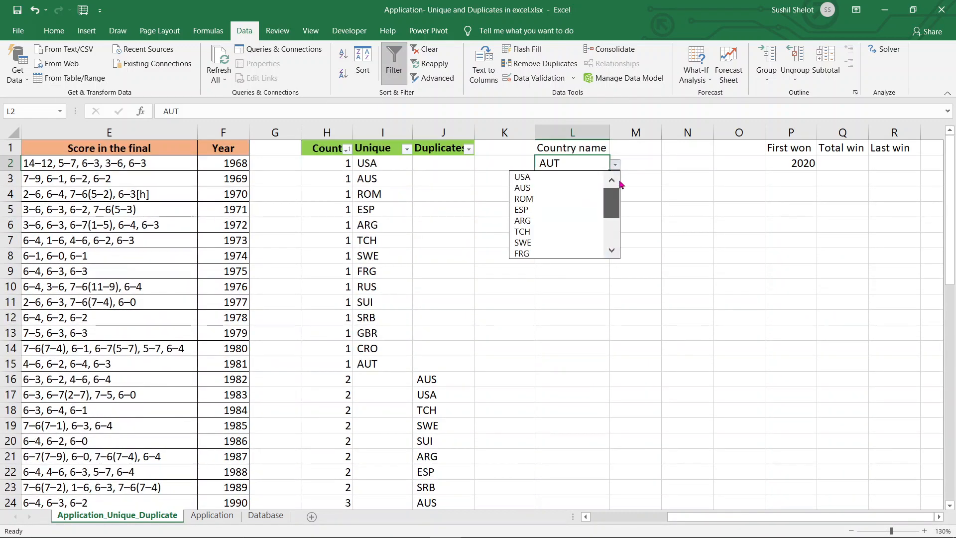
{"action": "left_click", "coordinate": [577, 177]}
Step: Enter =COUNT($M$2:$M$54) in Q2 to return the total wins of the chosen country
{"action": "left_click", "coordinate": [842, 162]}
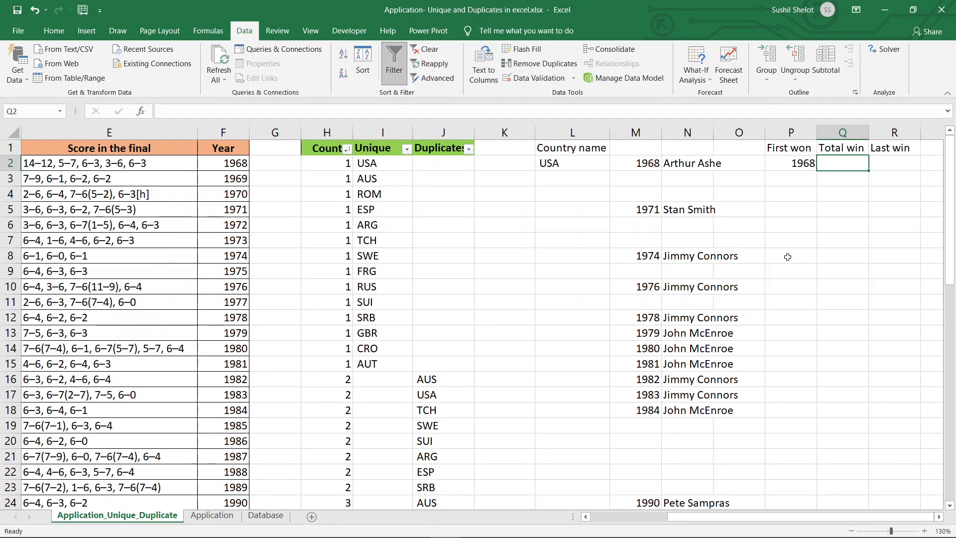
{"action": "left_click", "coordinate": [641, 161]}
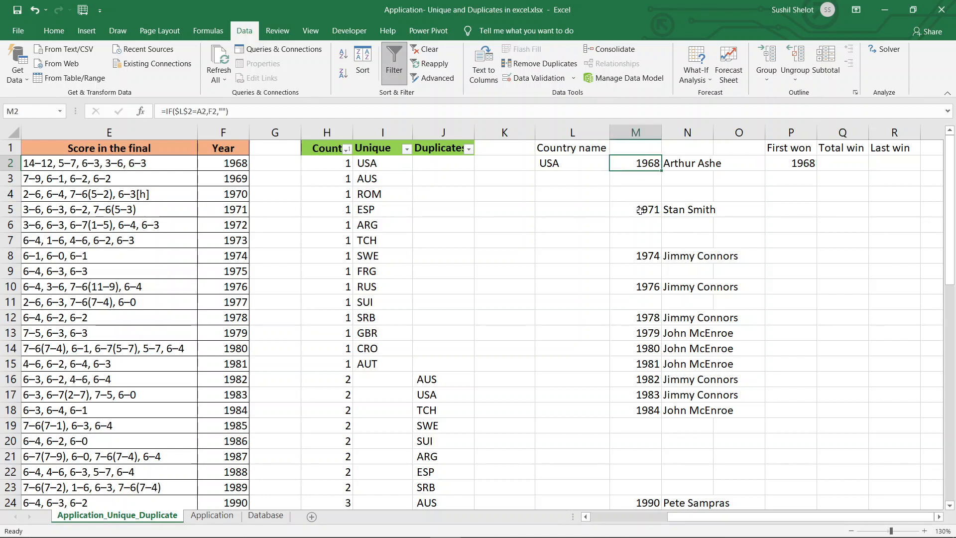
{"action": "left_click", "coordinate": [645, 256]}
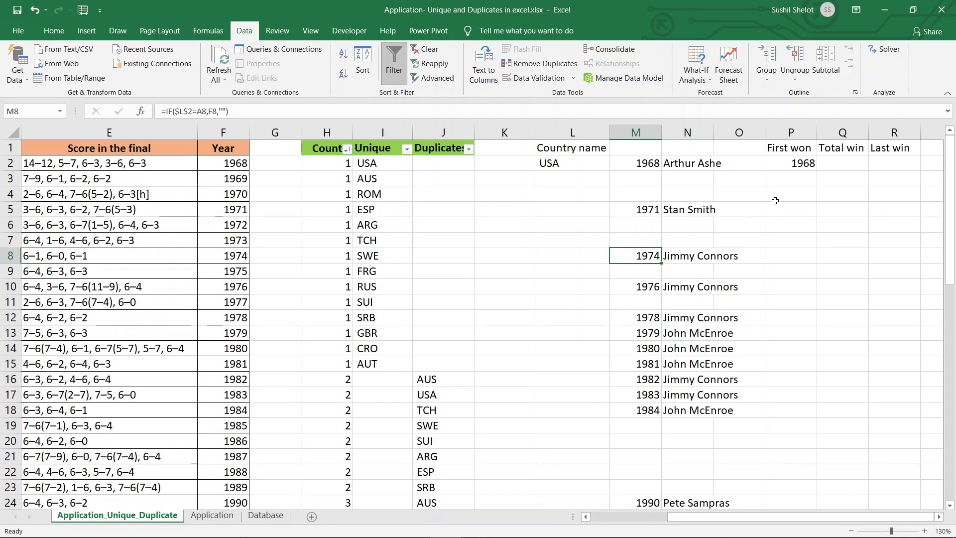
{"action": "left_click", "coordinate": [835, 163]}
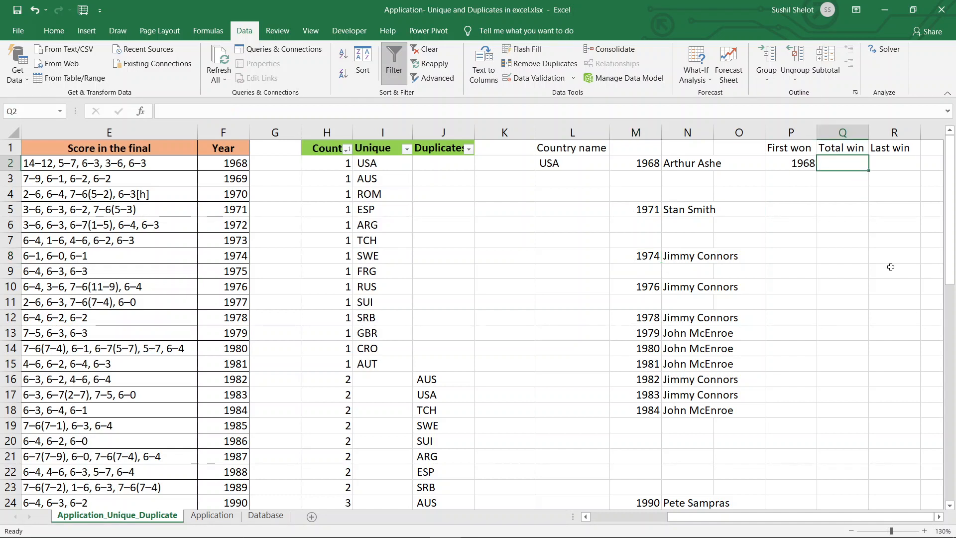
{"action": "type", "text": "=coun"}
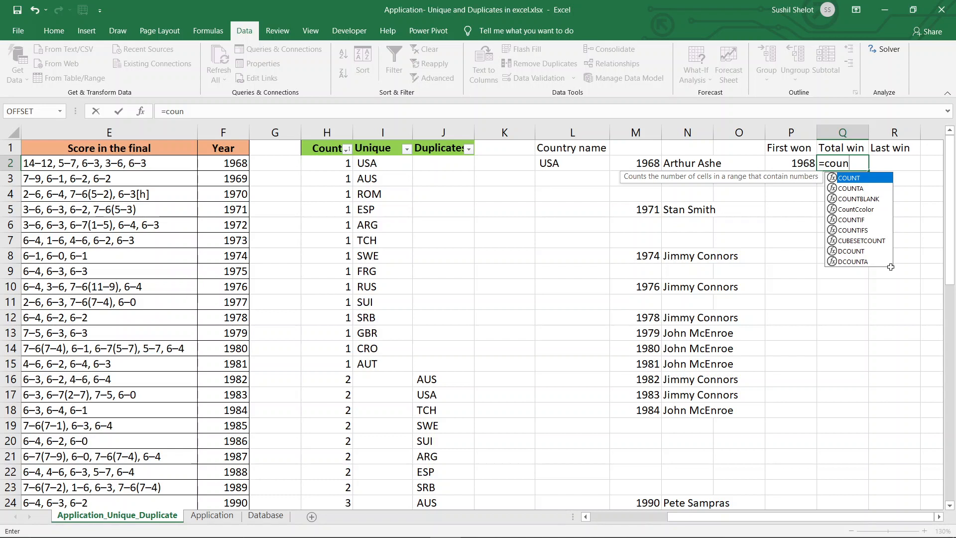
{"action": "double_click", "coordinate": [847, 179]}
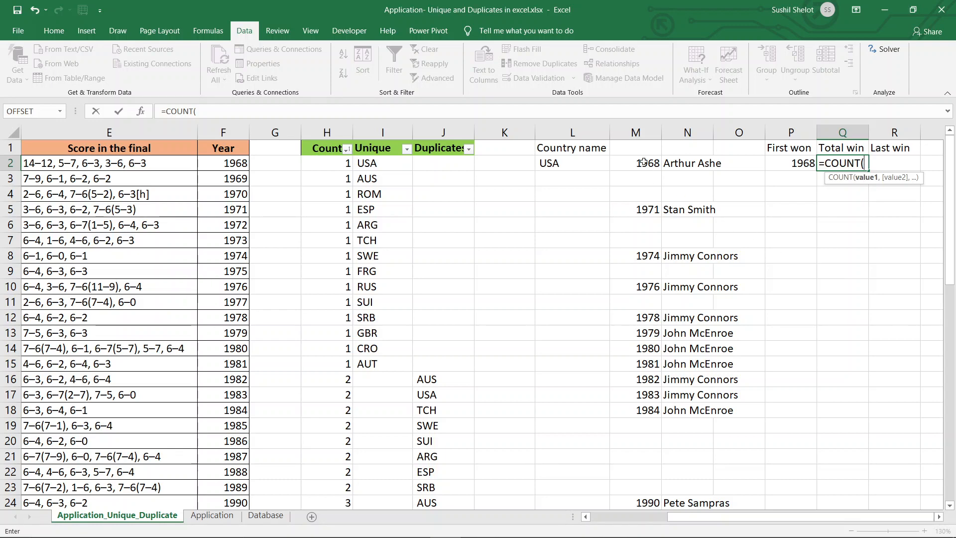
{"action": "left_click_drag", "start_coordinate": [643, 162], "coordinate": [643, 475]}
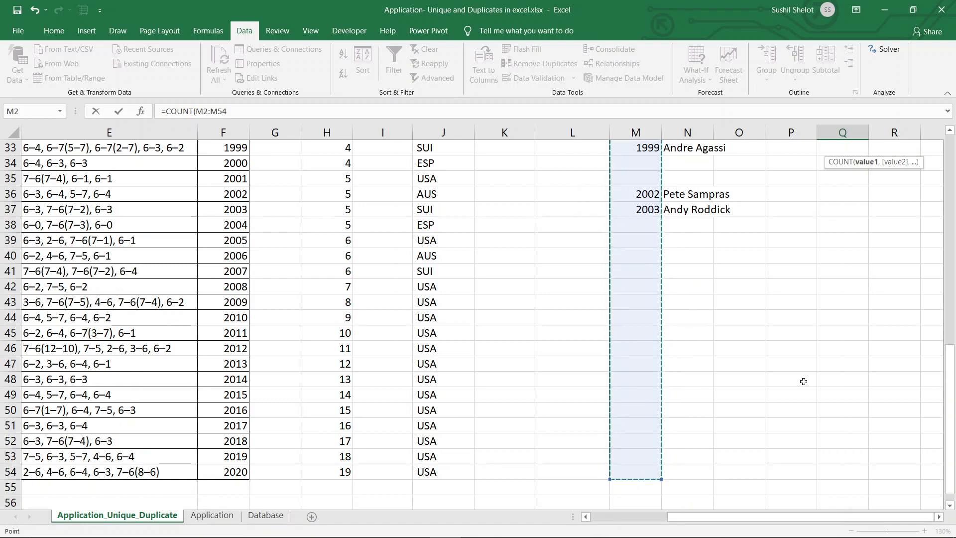
{"action": "key", "text": "F4"}
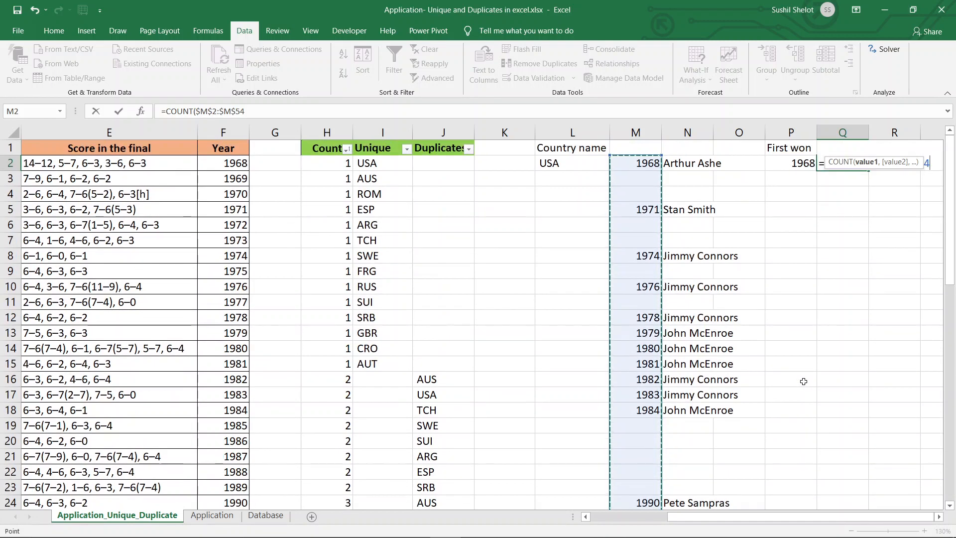
{"action": "type", "text": ")"}
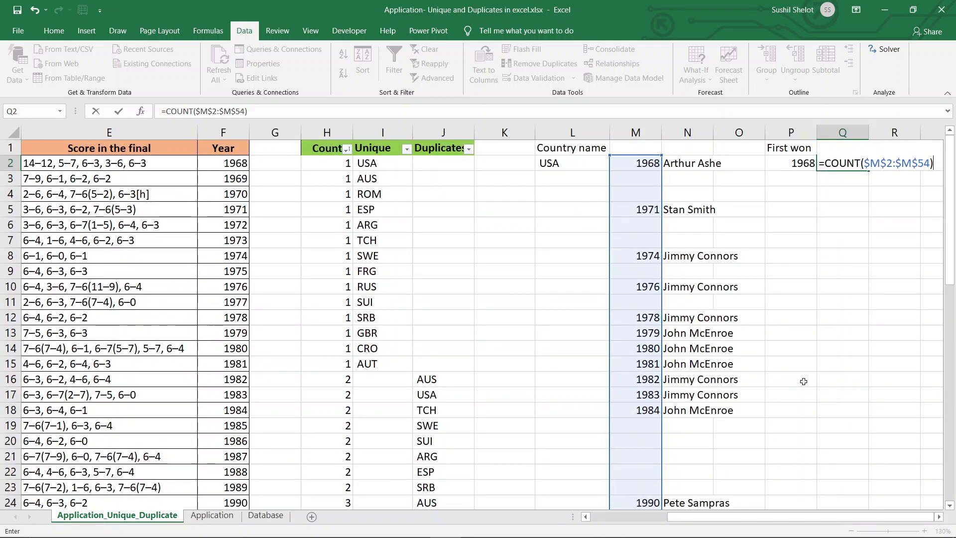
{"action": "key", "text": "Return"}
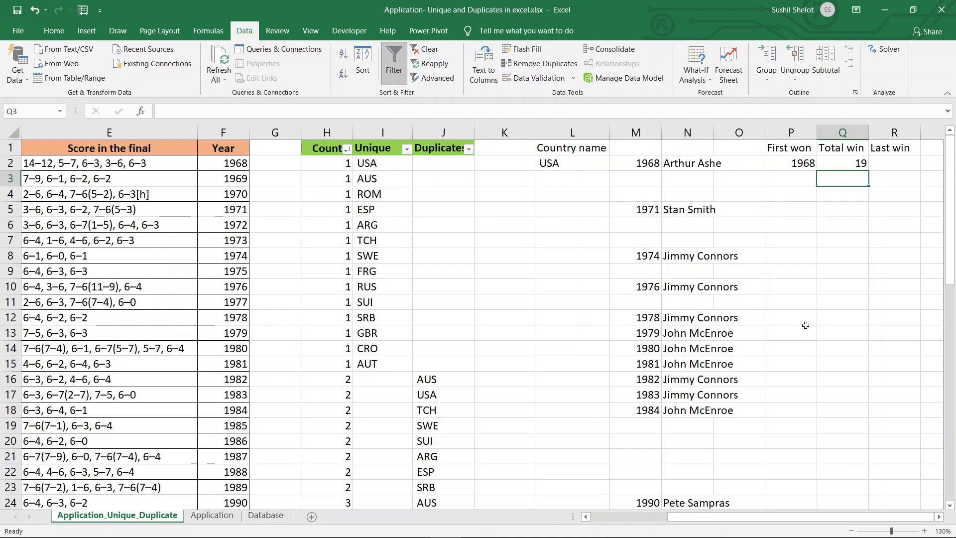
Step: Review the winning years listed in column M for USA down to the last data row to find the most recent win
{"action": "left_click", "coordinate": [894, 164]}
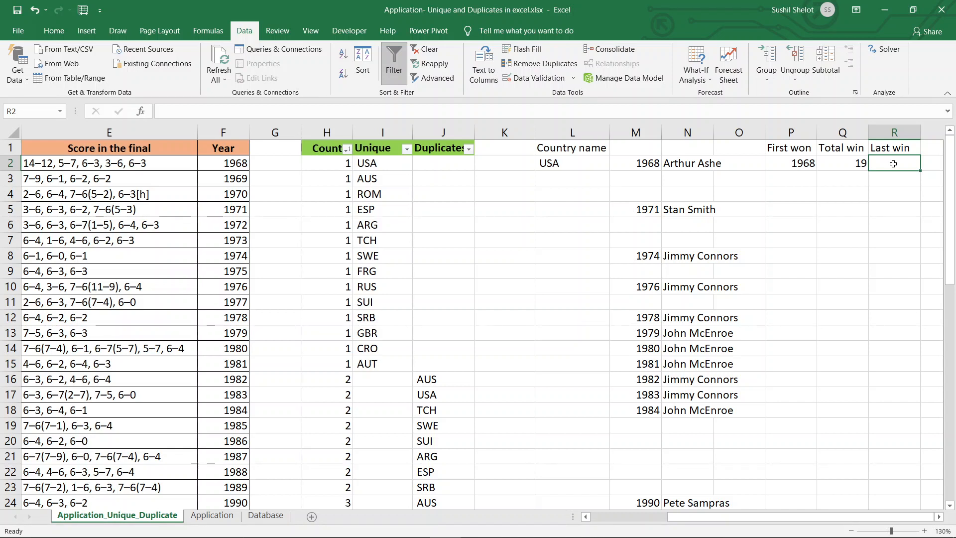
{"action": "left_click", "coordinate": [571, 165]}
{"action": "left_click", "coordinate": [650, 164]}
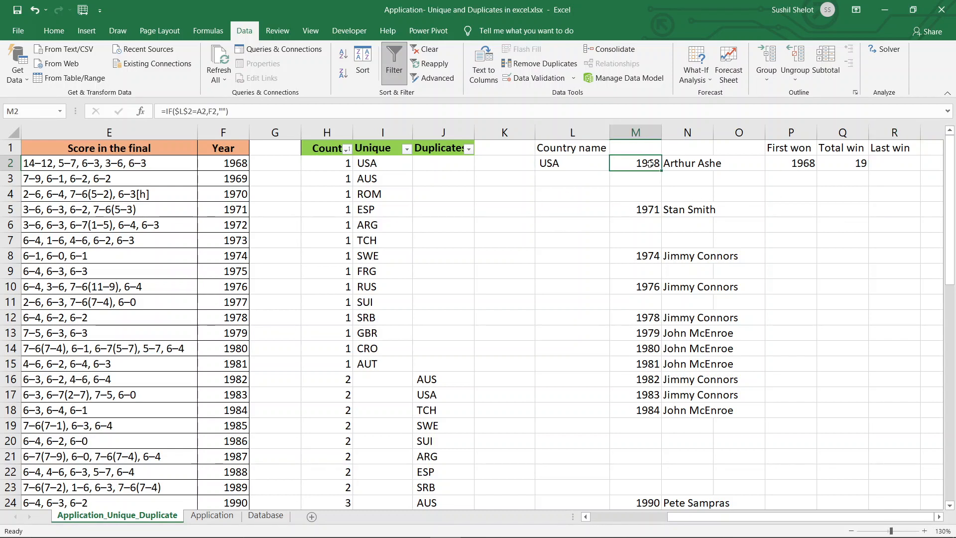
{"action": "scroll", "coordinate": [752, 224], "scroll_direction": "down", "scroll_amount": 8}
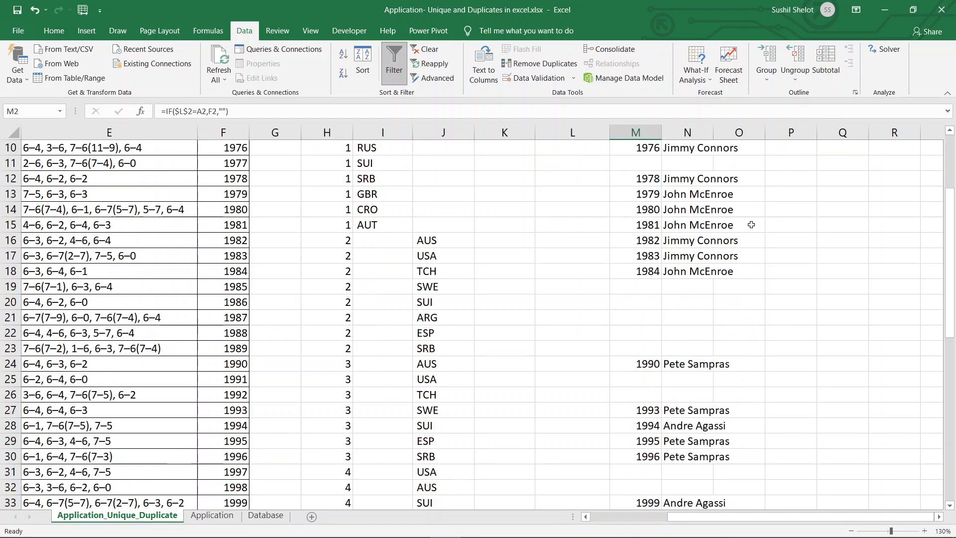
{"action": "scroll", "coordinate": [751, 225], "scroll_direction": "down", "scroll_amount": 4}
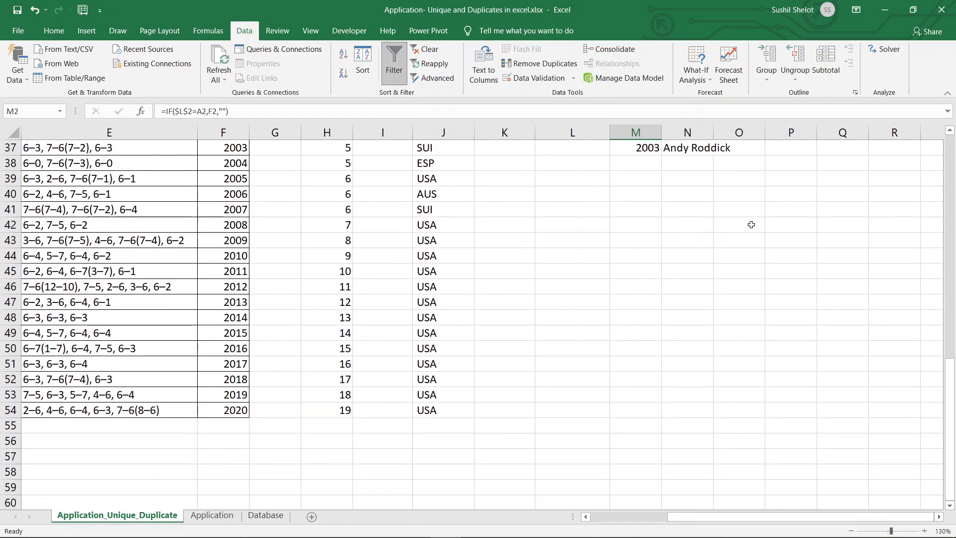
{"action": "scroll", "coordinate": [752, 225], "scroll_direction": "up", "scroll_amount": 4}
{"action": "scroll", "coordinate": [751, 225], "scroll_direction": "up", "scroll_amount": 8}
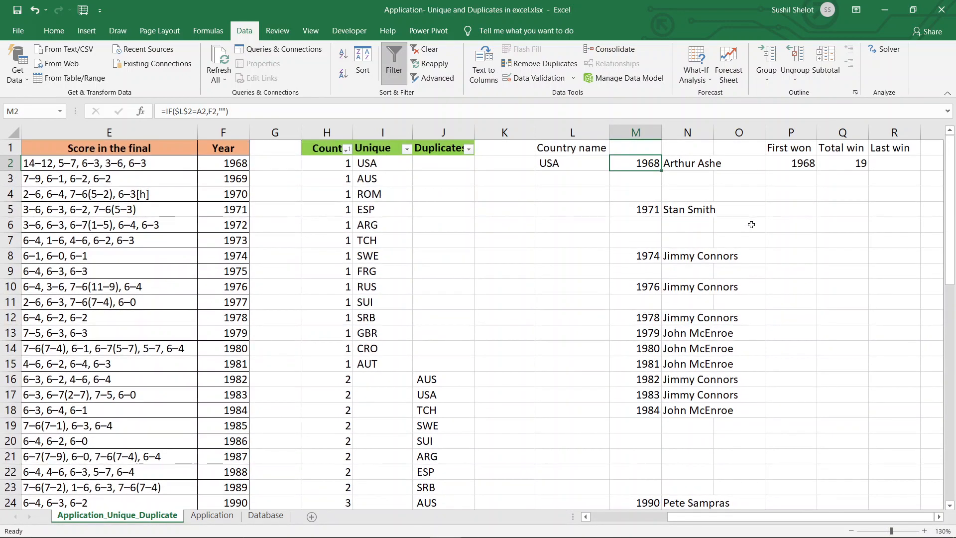
Step: Enter =LARGE($M$2:$M$54,1) in R2 to return the last winning year of the chosen country
{"action": "left_click", "coordinate": [872, 165]}
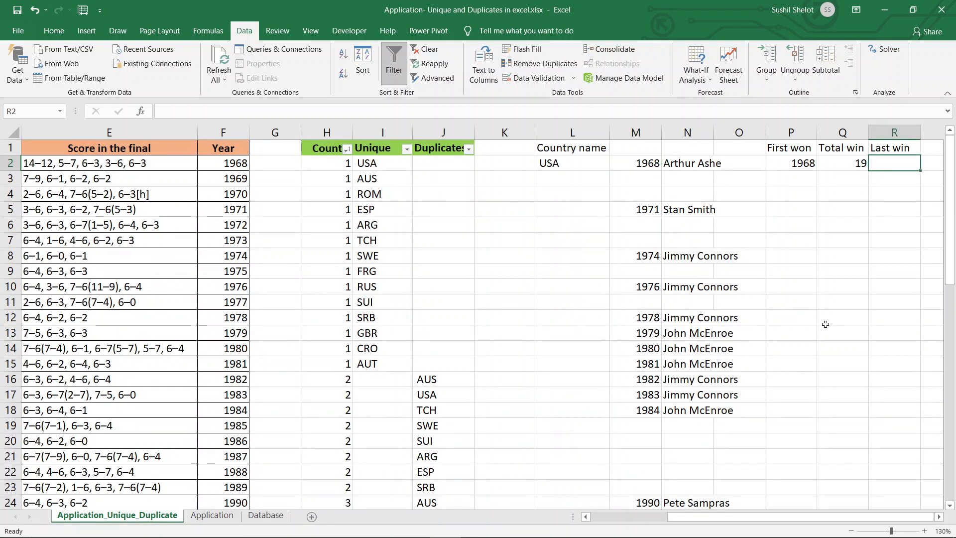
{"action": "type", "text": "="}
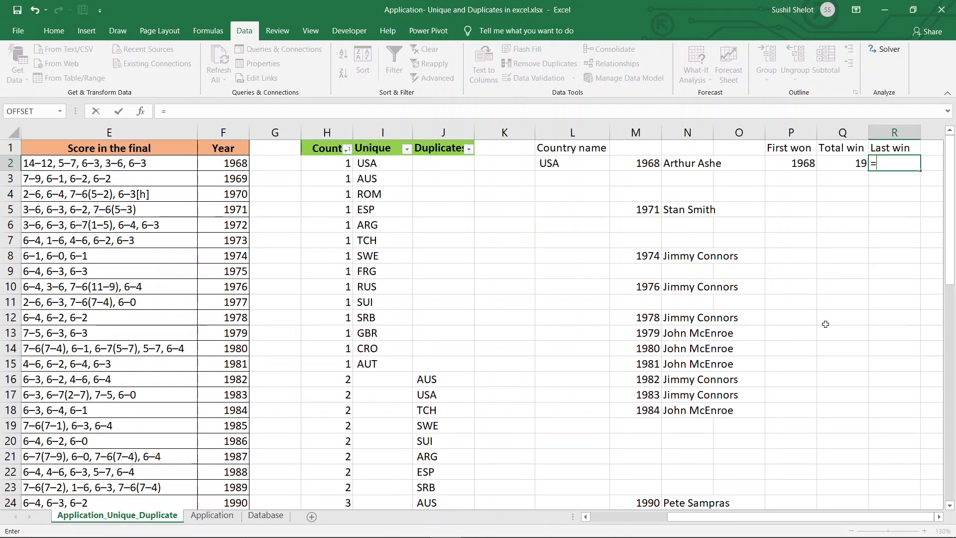
{"action": "type", "text": "large"}
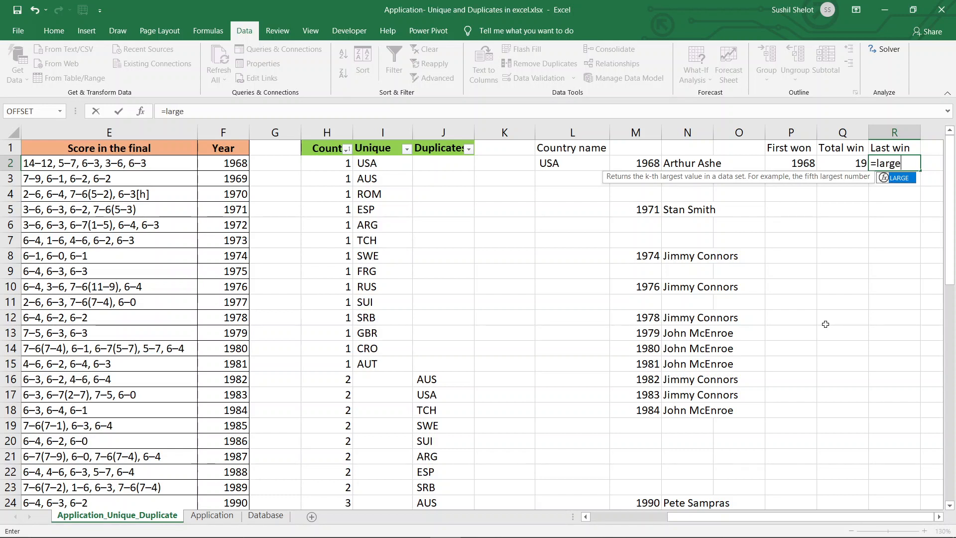
{"action": "double_click", "coordinate": [899, 182]}
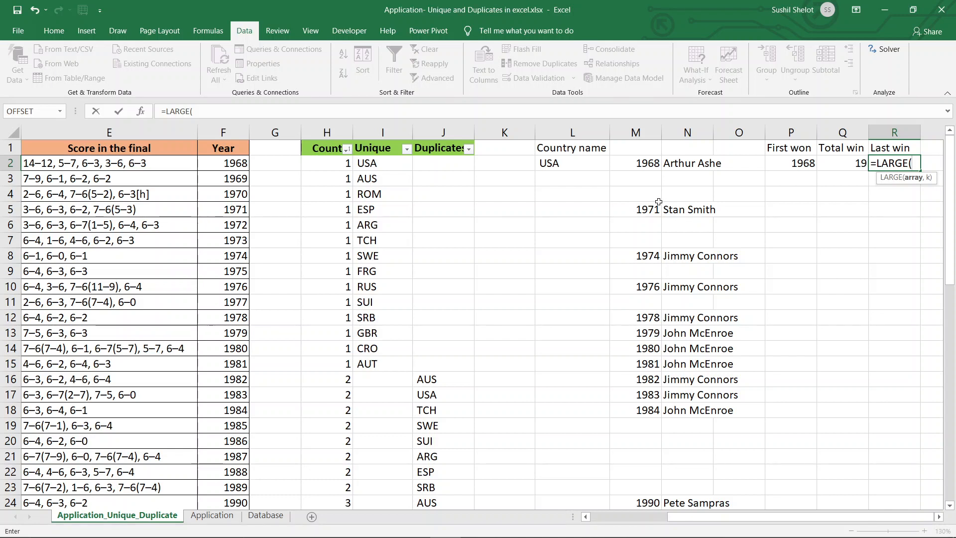
{"action": "left_click", "coordinate": [641, 163]}
{"action": "left_click_drag", "start_coordinate": [641, 163], "coordinate": [637, 536]}
{"action": "left_click_drag", "start_coordinate": [652, 474], "coordinate": [647, 442]}
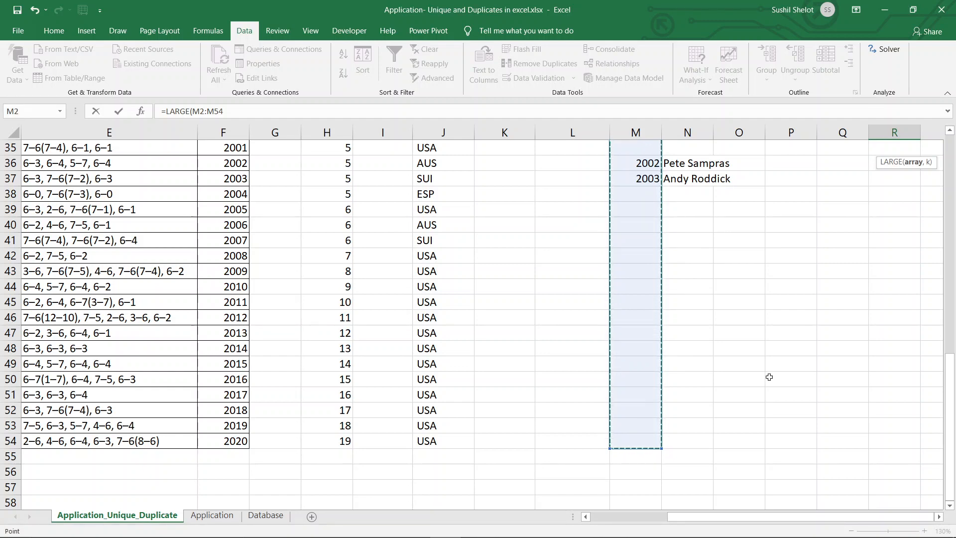
{"action": "key", "text": "F4"}
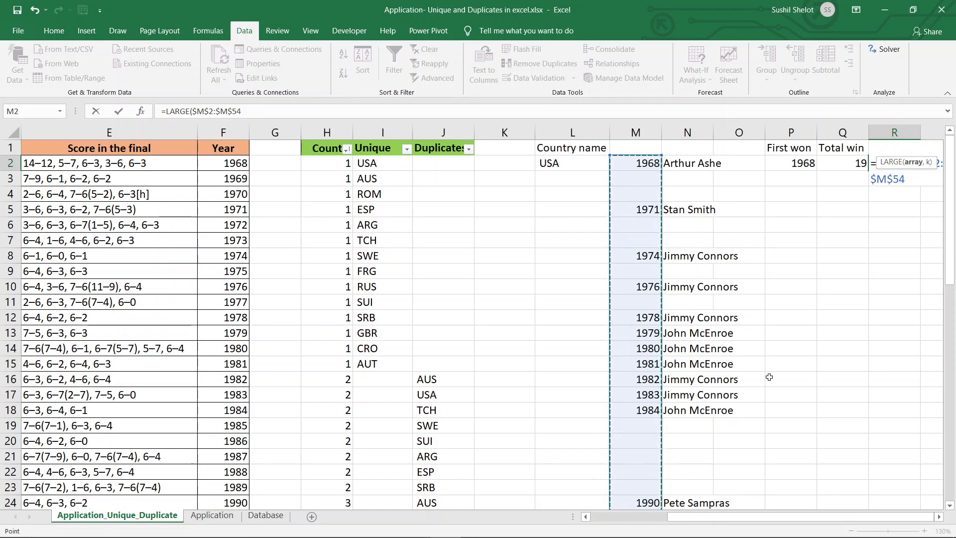
{"action": "type", "text": ","}
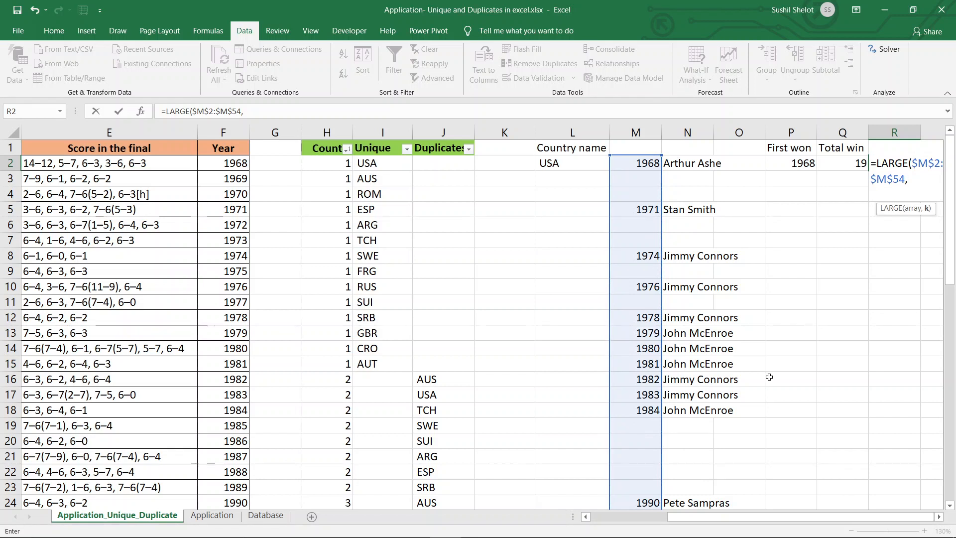
{"action": "type", "text": "1"}
{"action": "type", "text": ")"}
{"action": "key", "text": "Return"}
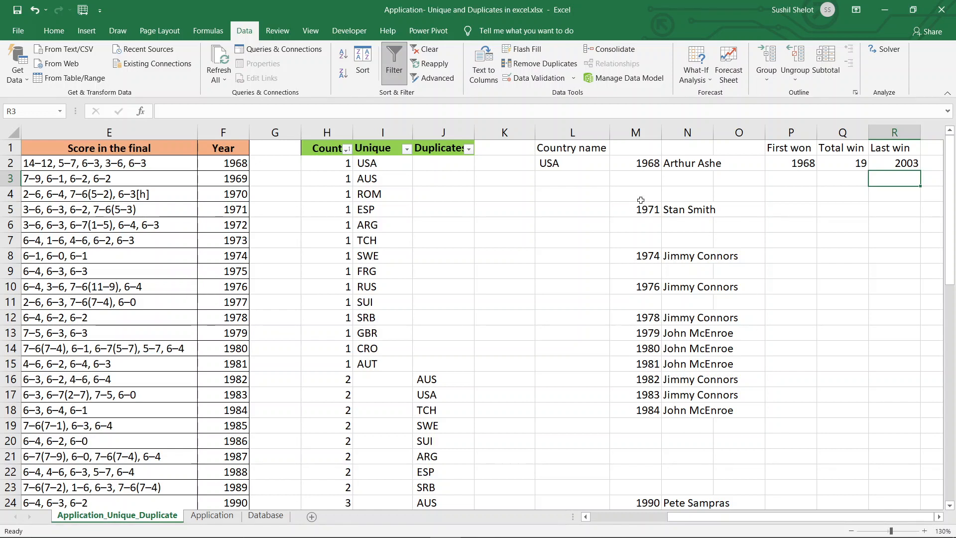
Step: Choose FRG as the country name in L2 and check its first, total and last win results in P2, Q2 and R2
{"action": "left_click", "coordinate": [589, 164]}
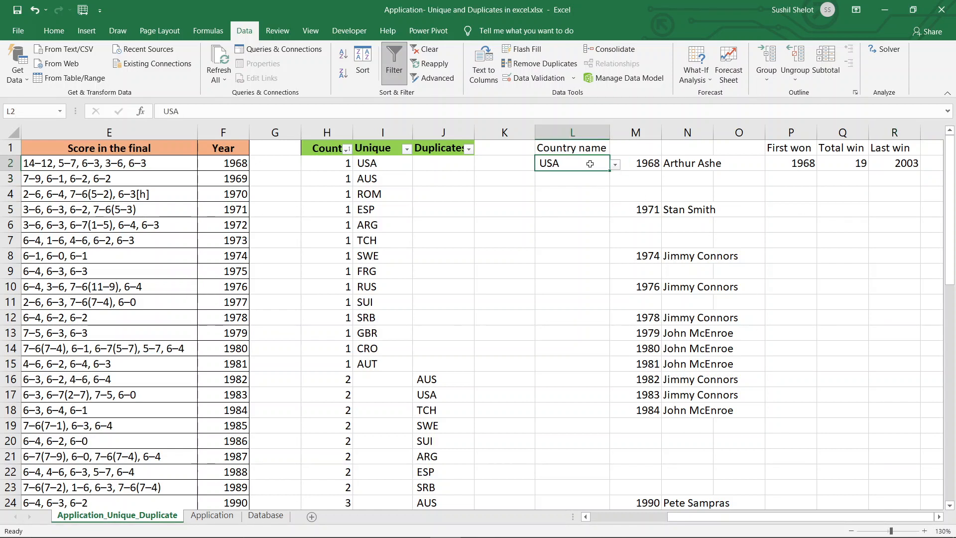
{"action": "left_click", "coordinate": [616, 165]}
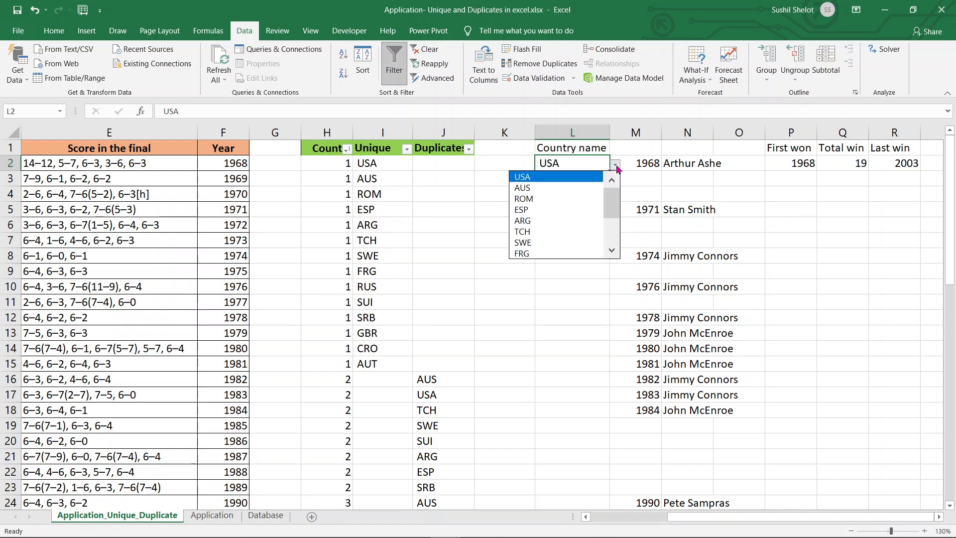
{"action": "left_click", "coordinate": [528, 254]}
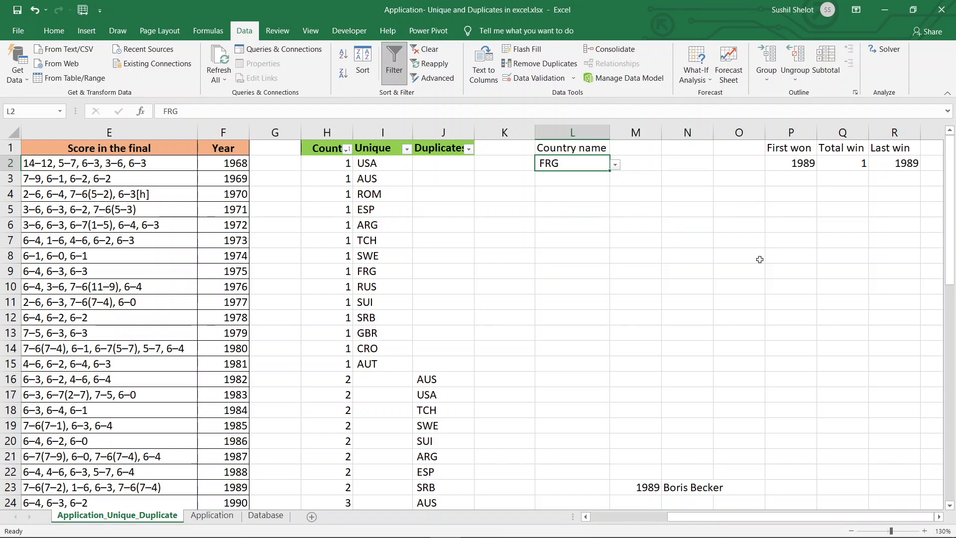
{"action": "left_click", "coordinate": [798, 167]}
{"action": "left_click", "coordinate": [906, 164]}
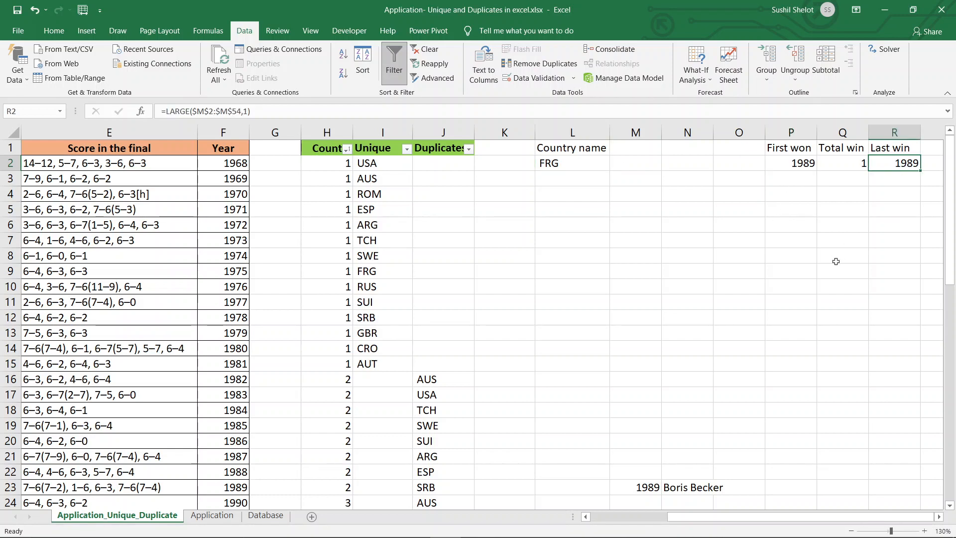
{"action": "left_click", "coordinate": [848, 165]}
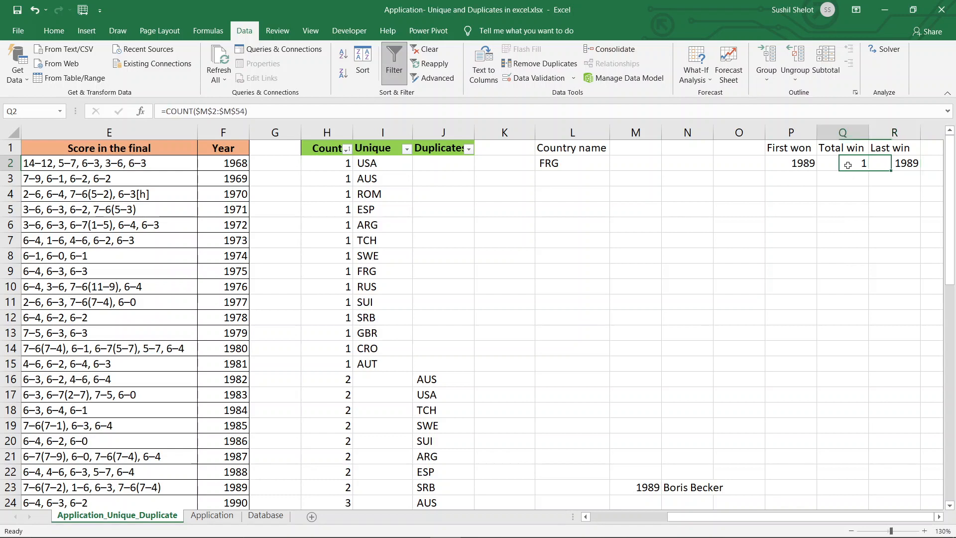
Step: Choose TCH as the country name in L2 and compare the P2:R2 results with the years and champions listed in columns M and N
{"action": "left_click", "coordinate": [583, 168]}
{"action": "left_click", "coordinate": [616, 166]}
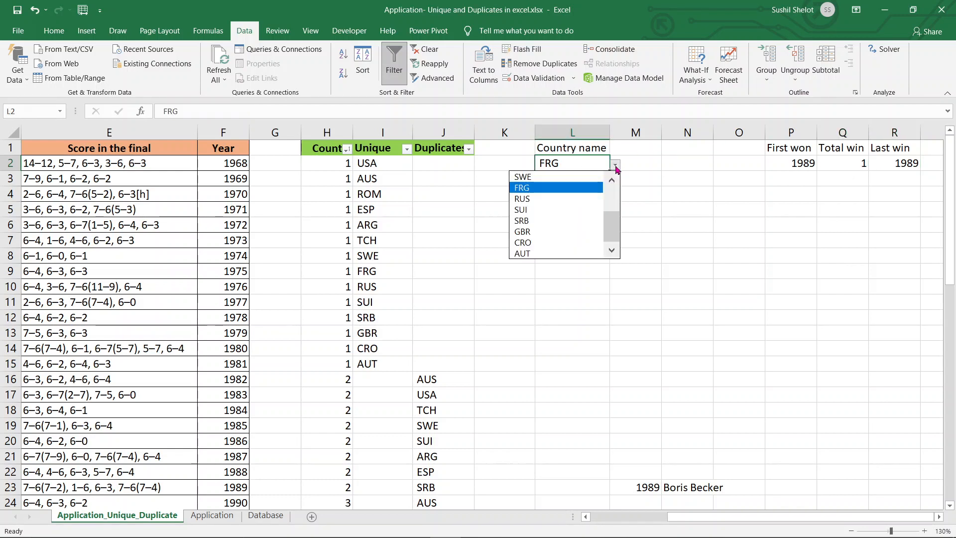
{"action": "mouse_move", "coordinate": [609, 232]}
{"action": "left_mouse_down"}
{"action": "mouse_move", "coordinate": [612, 240]}
{"action": "mouse_move", "coordinate": [611, 215]}
{"action": "left_mouse_up"}
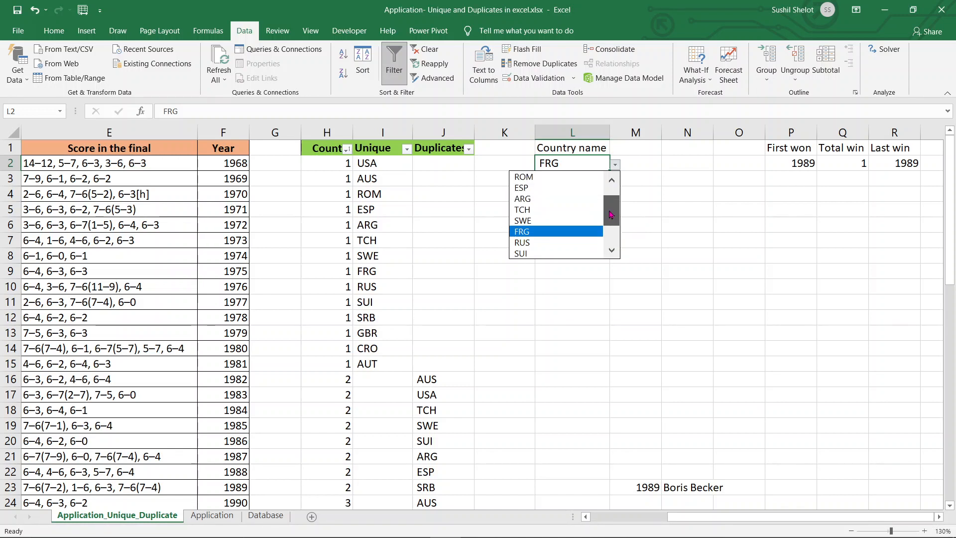
{"action": "left_click", "coordinate": [539, 210]}
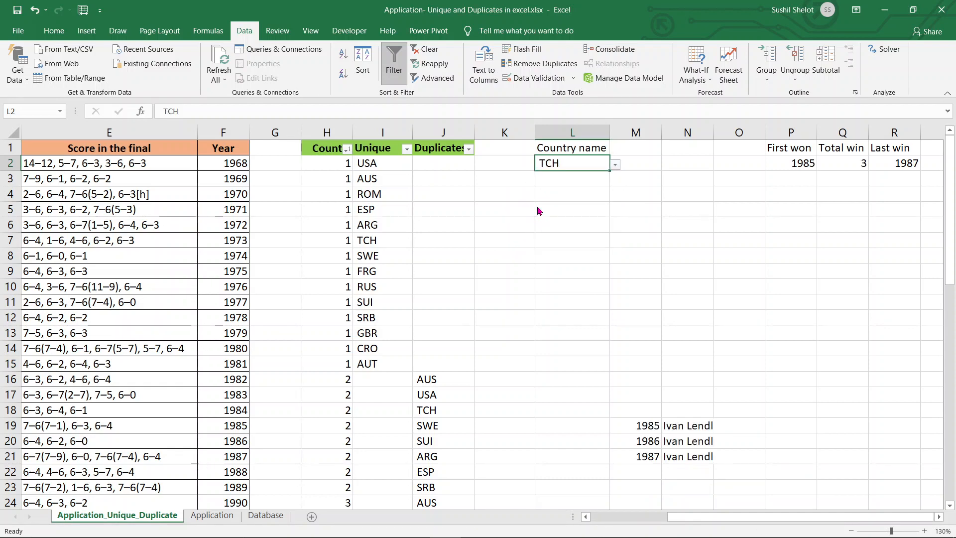
{"action": "scroll", "coordinate": [789, 307], "scroll_direction": "down", "scroll_amount": 2}
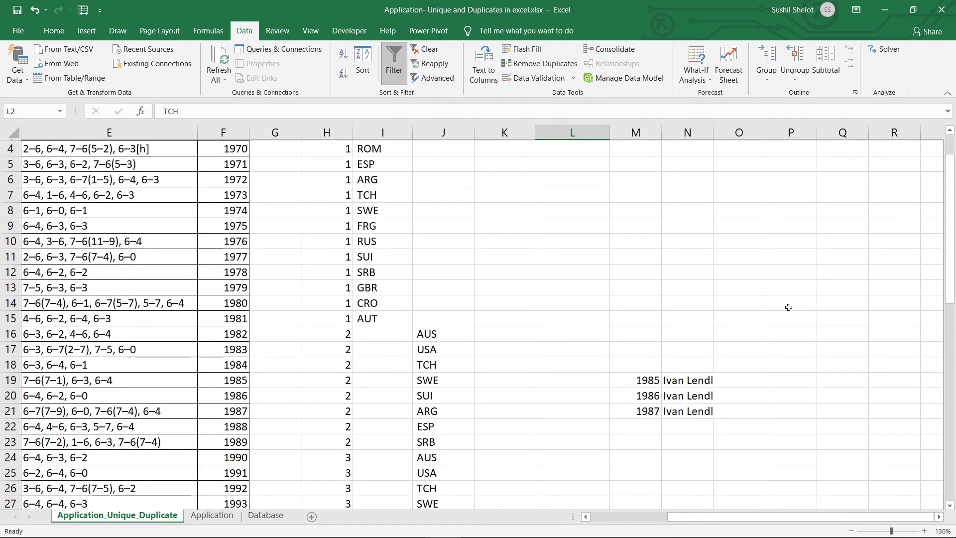
{"action": "scroll", "coordinate": [788, 308], "scroll_direction": "down", "scroll_amount": 2}
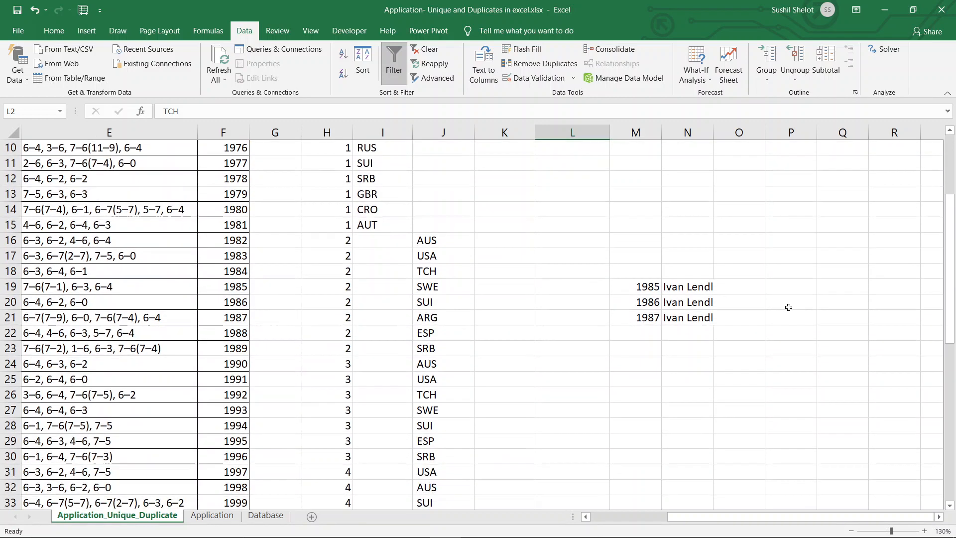
{"action": "scroll", "coordinate": [778, 305], "scroll_direction": "down", "scroll_amount": 4}
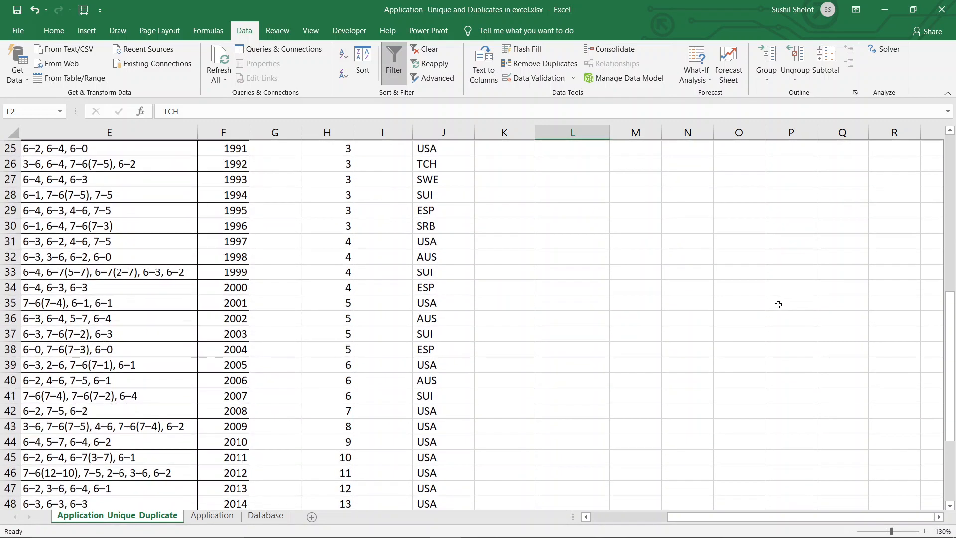
{"action": "scroll", "coordinate": [779, 305], "scroll_direction": "up", "scroll_amount": 8}
{"action": "left_click", "coordinate": [855, 167]}
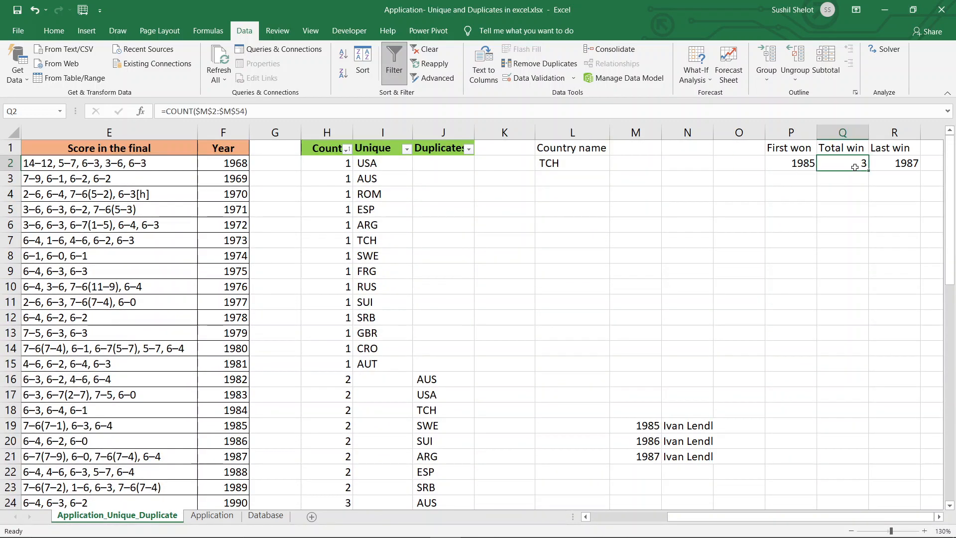
{"action": "left_click", "coordinate": [808, 168]}
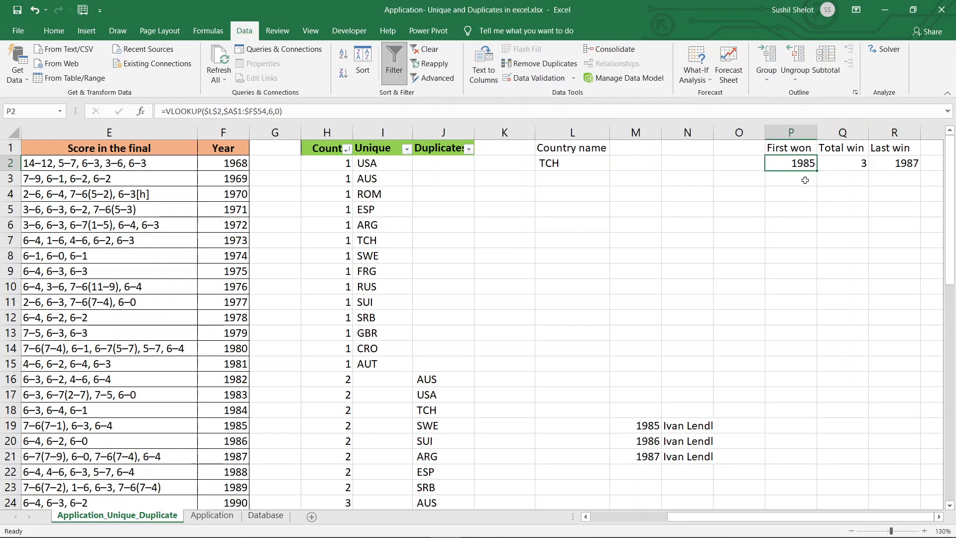
{"action": "left_click", "coordinate": [910, 166]}
{"action": "left_click_drag", "start_coordinate": [647, 423], "coordinate": [697, 458]}
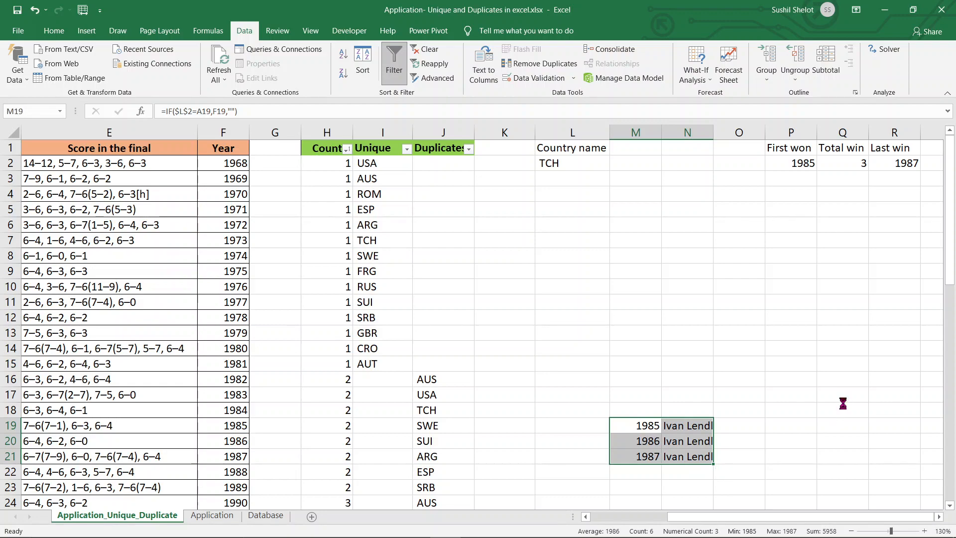
Step: Set the country name in L2 to SWE
{"action": "scroll", "coordinate": [843, 402], "scroll_direction": "down", "scroll_amount": 1, "text": "ctrl"}
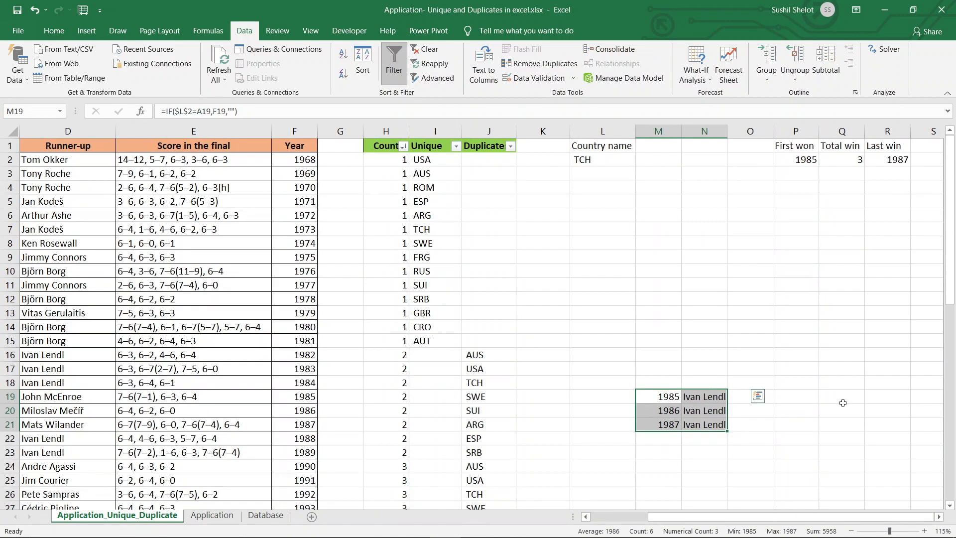
{"action": "scroll", "coordinate": [843, 402], "scroll_direction": "down", "scroll_amount": 2, "text": "ctrl"}
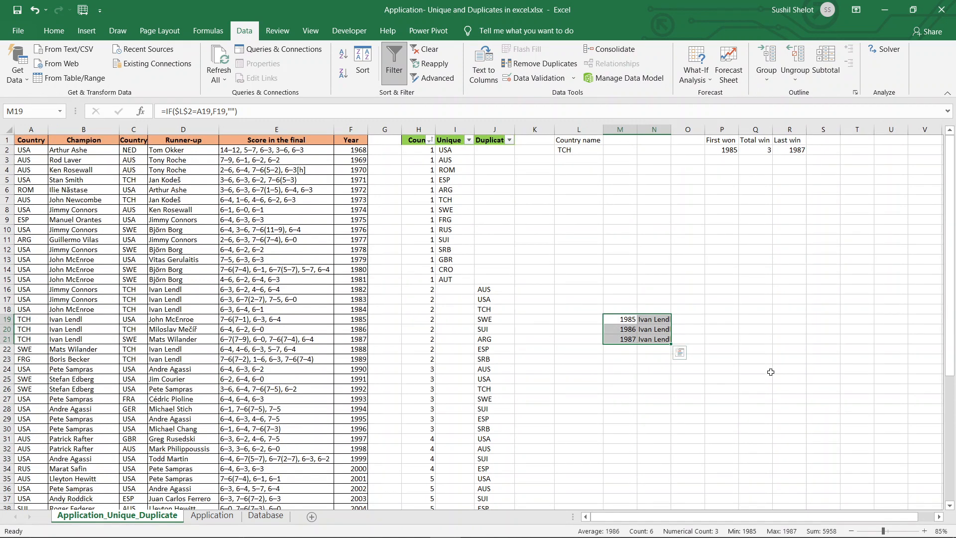
{"action": "left_click", "coordinate": [756, 359]}
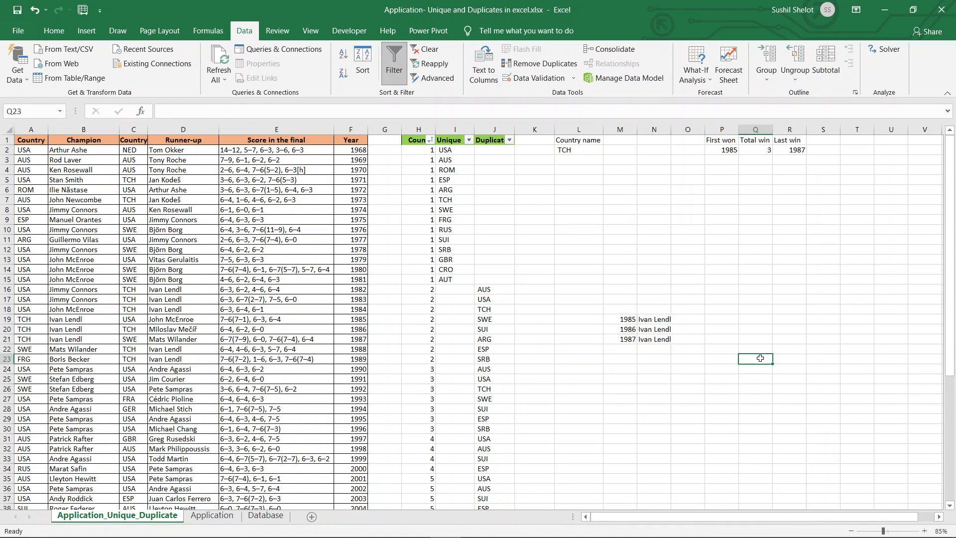
{"action": "left_click", "coordinate": [581, 151]}
{"action": "left_click", "coordinate": [609, 152]}
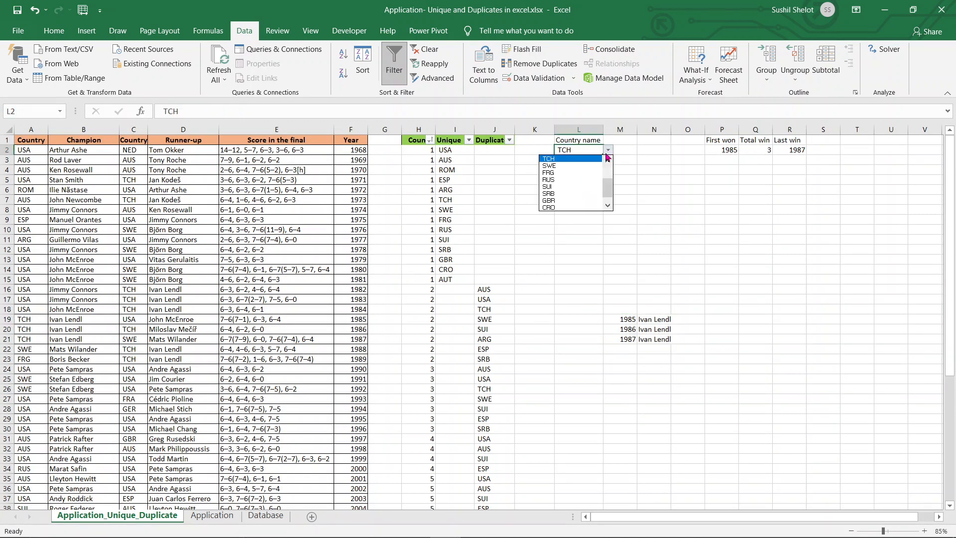
{"action": "left_click", "coordinate": [582, 169]}
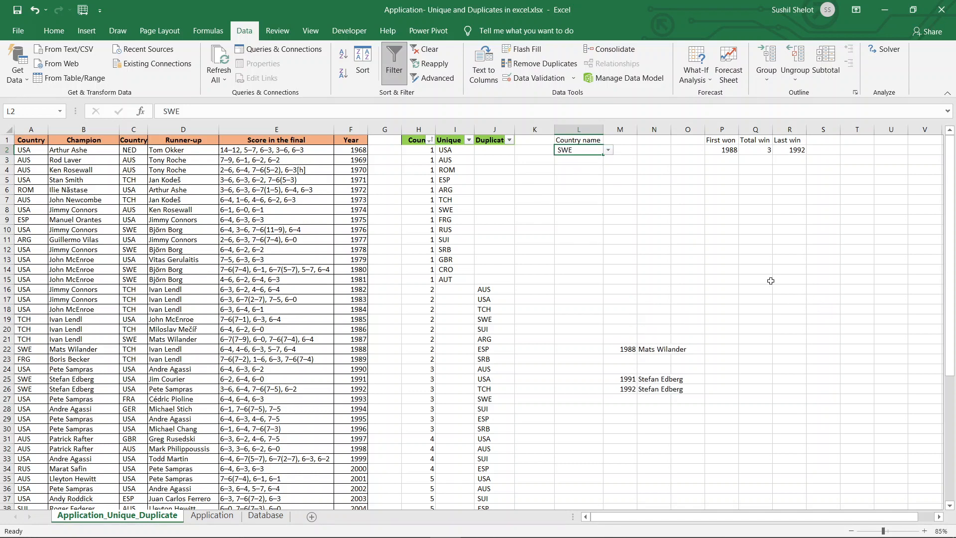
Step: Compare the total win in Q2 and last win in R2 with the winning years listed for SWE in column M
{"action": "left_click", "coordinate": [620, 352]}
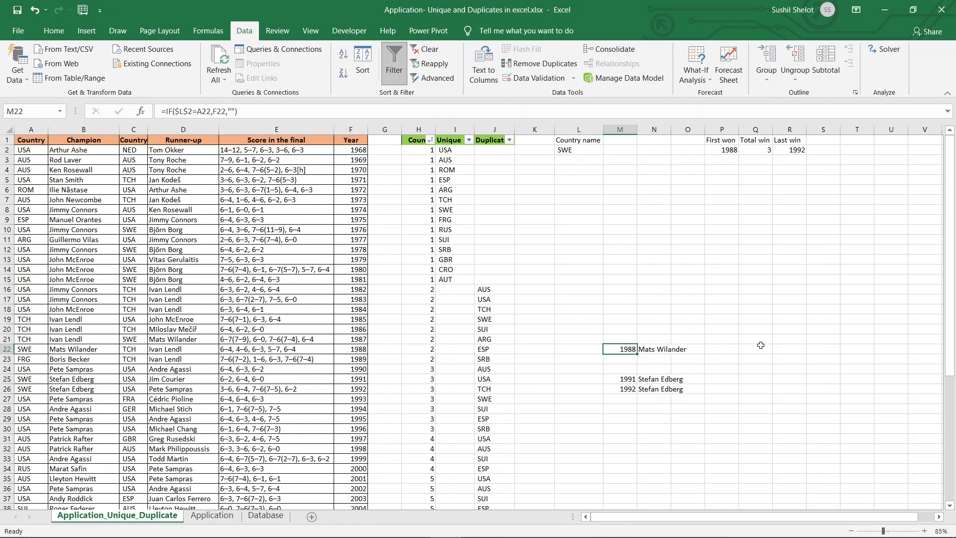
{"action": "left_click", "coordinate": [762, 151]}
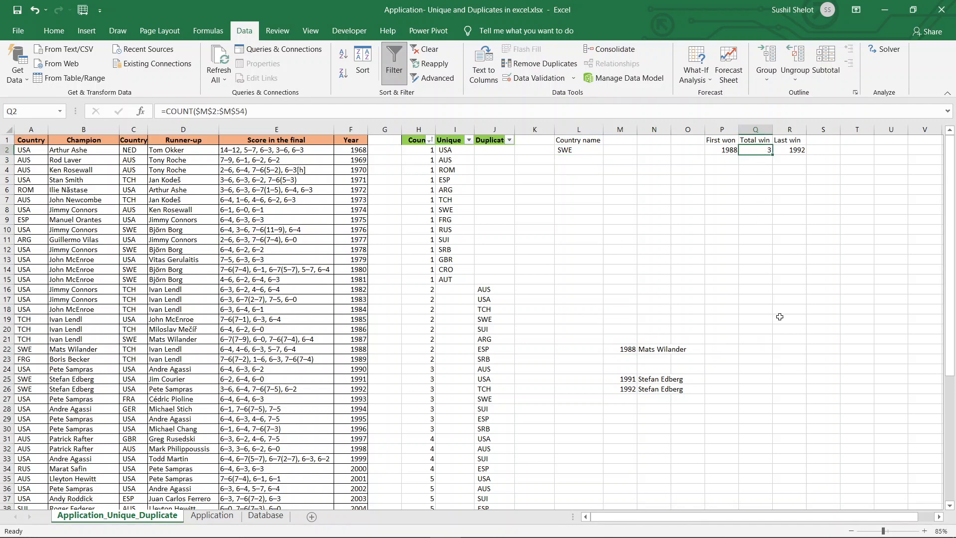
{"action": "left_click", "coordinate": [797, 152]}
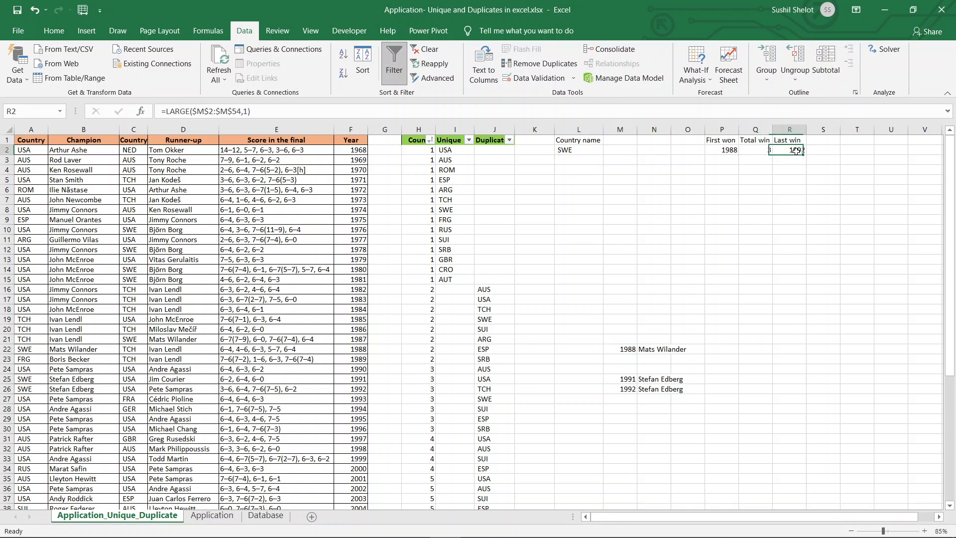
{"action": "left_click", "coordinate": [626, 391]}
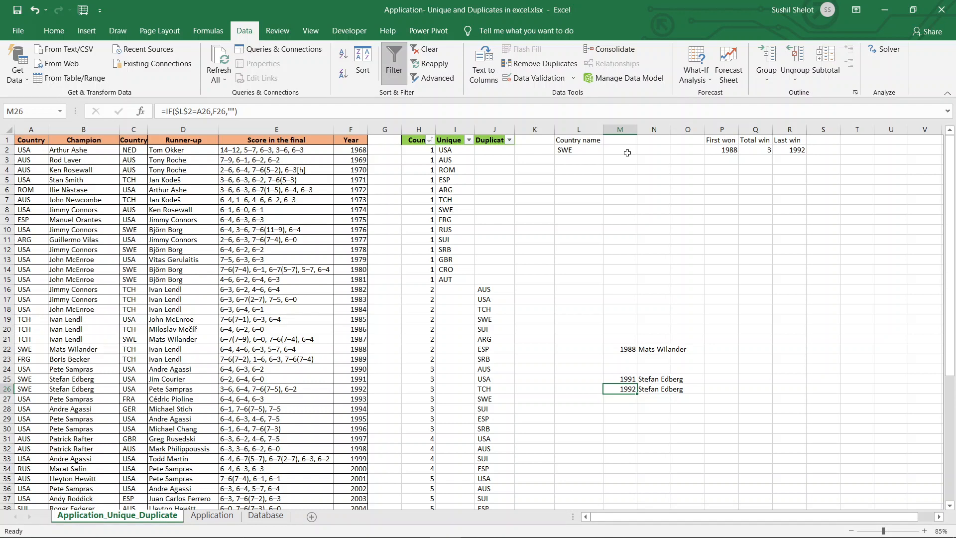
Step: Examine the first-win lookup formula in P2 and check how the years in column F are ordered from F2 down
{"action": "left_click", "coordinate": [729, 150]}
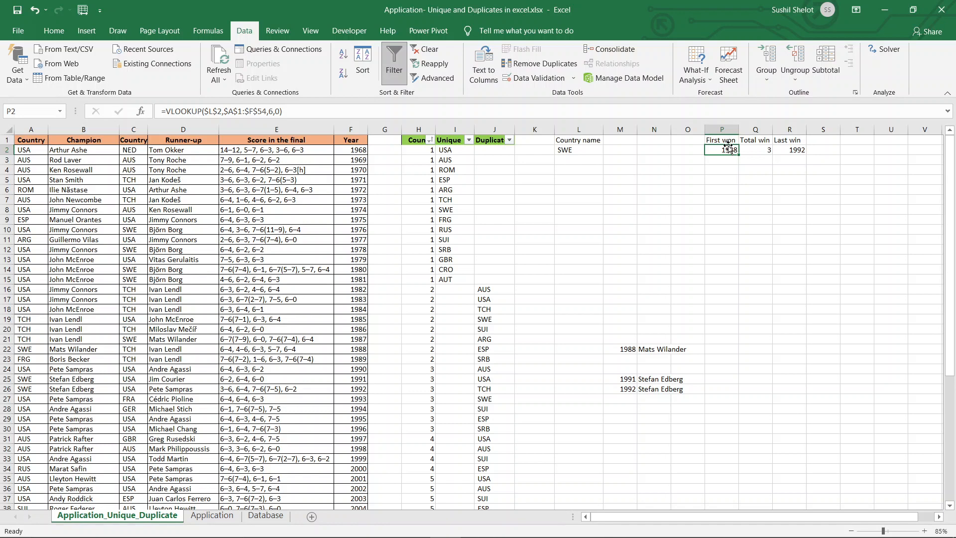
{"action": "left_click", "coordinate": [360, 150]}
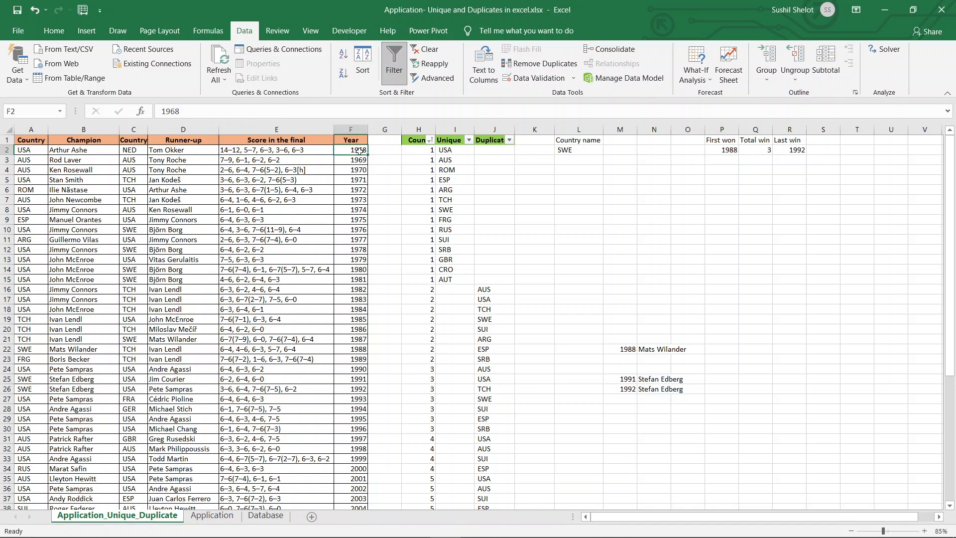
{"action": "left_click_drag", "start_coordinate": [359, 150], "coordinate": [361, 258]}
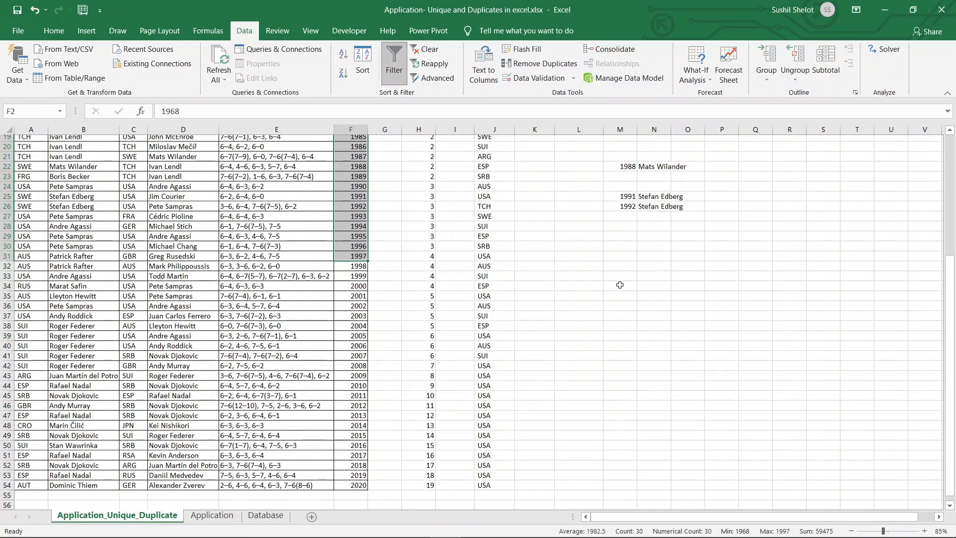
{"action": "scroll", "coordinate": [620, 285], "scroll_direction": "up", "scroll_amount": 6}
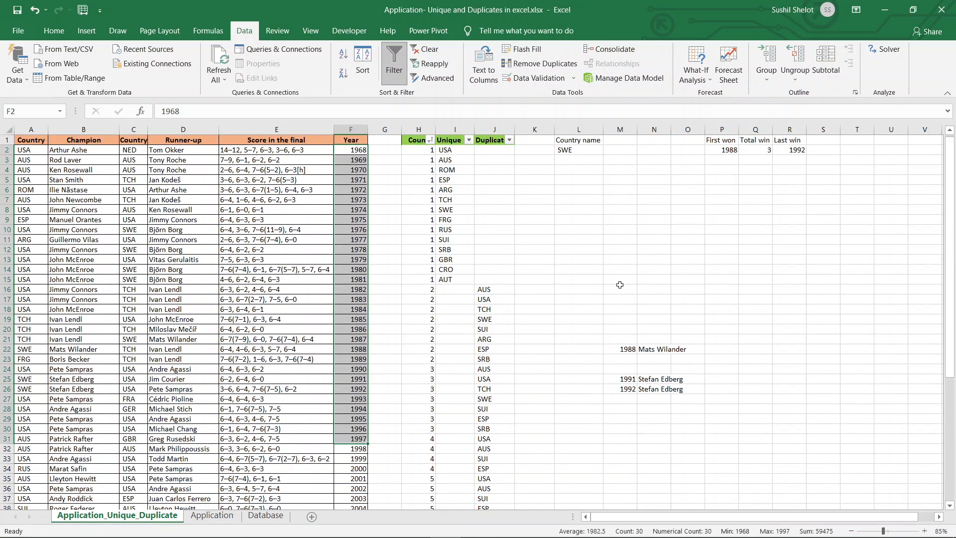
Step: Compare the country and year of the first two tournament records in columns A and F
{"action": "left_click", "coordinate": [23, 150]}
{"action": "left_click", "coordinate": [340, 148]}
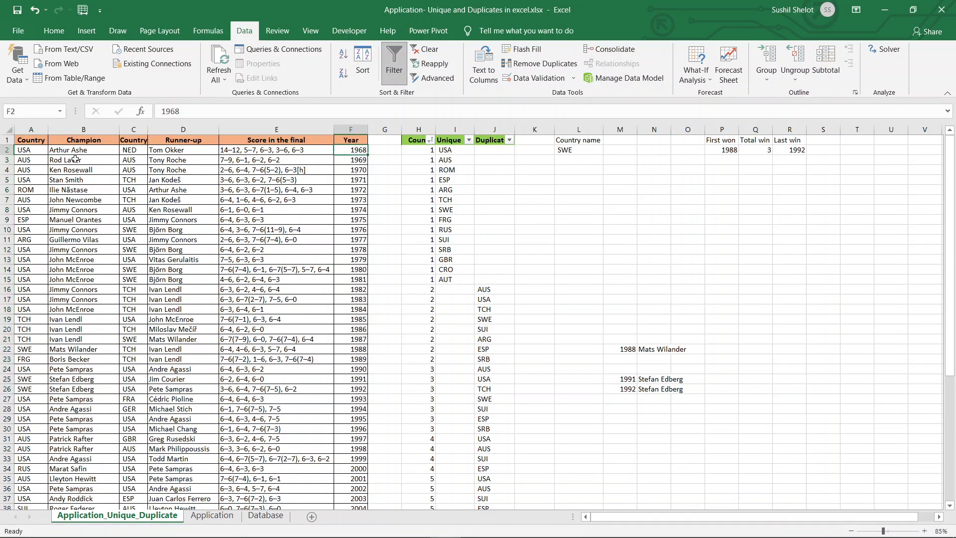
{"action": "left_click", "coordinate": [38, 160]}
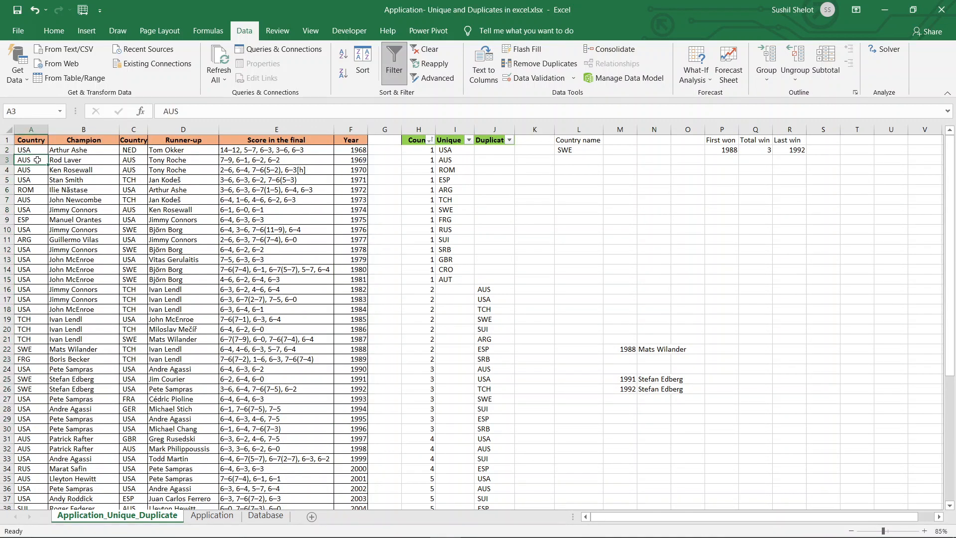
{"action": "left_click", "coordinate": [349, 159]}
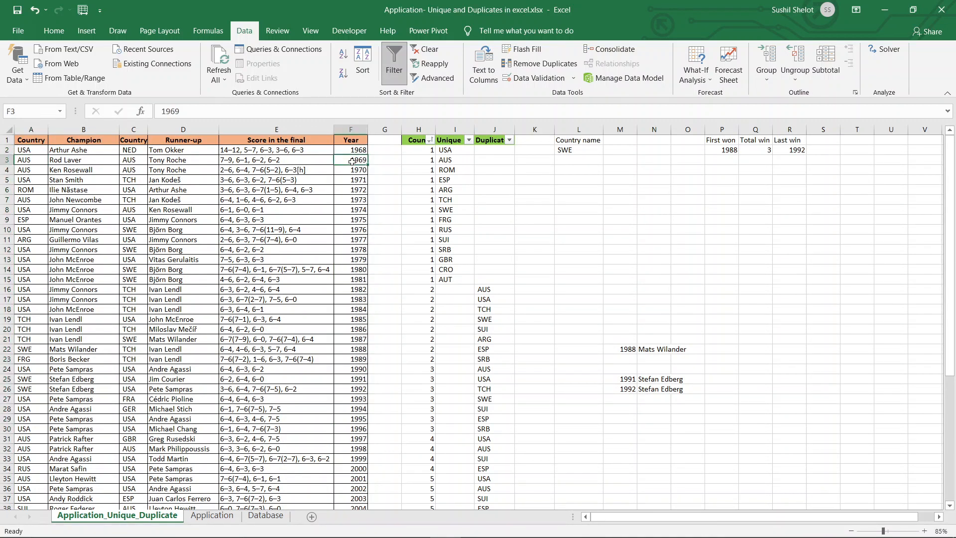
Step: Choose AUS as the country name in L2
{"action": "left_click", "coordinate": [591, 151]}
{"action": "left_click", "coordinate": [608, 150]}
{"action": "scroll", "coordinate": [603, 184], "scroll_direction": "down", "scroll_amount": 3}
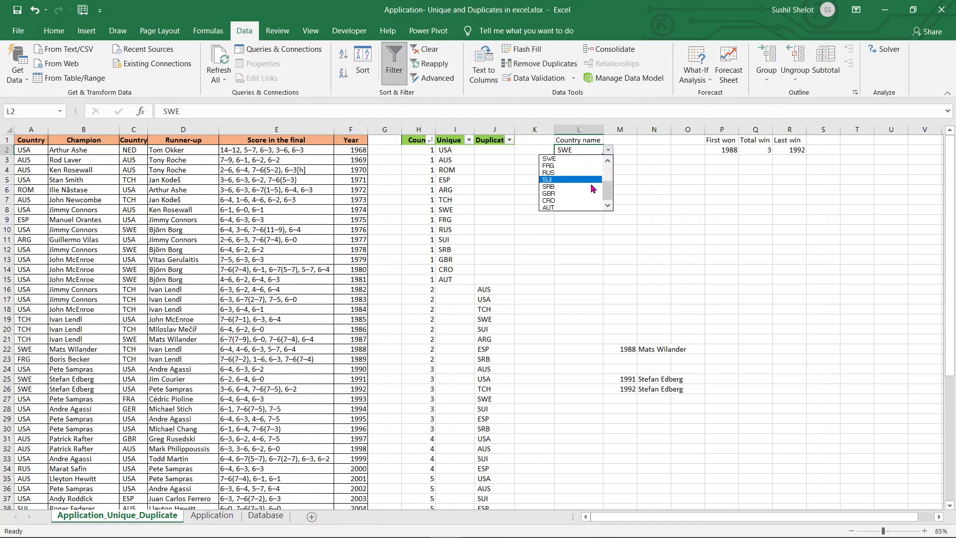
{"action": "left_click_drag", "start_coordinate": [608, 183], "coordinate": [608, 165]}
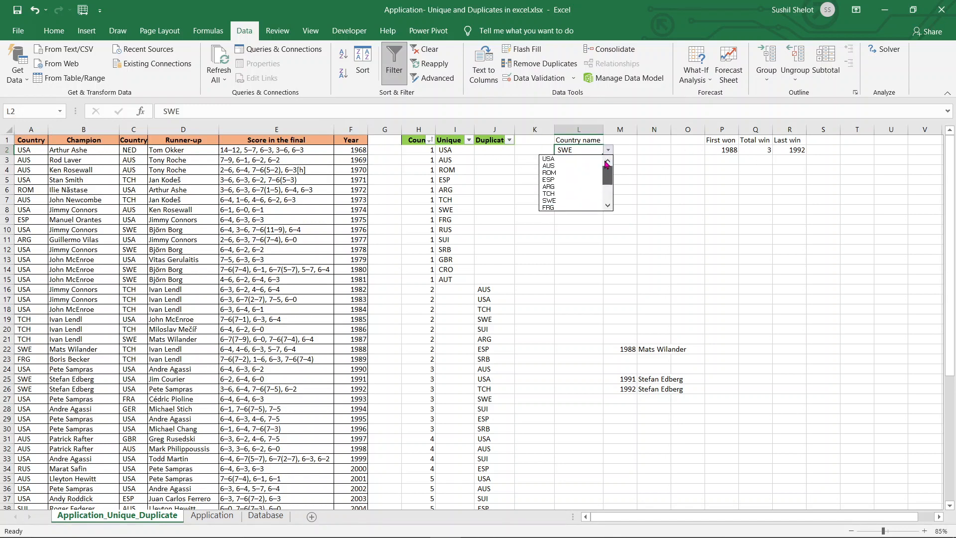
{"action": "left_click", "coordinate": [567, 165]}
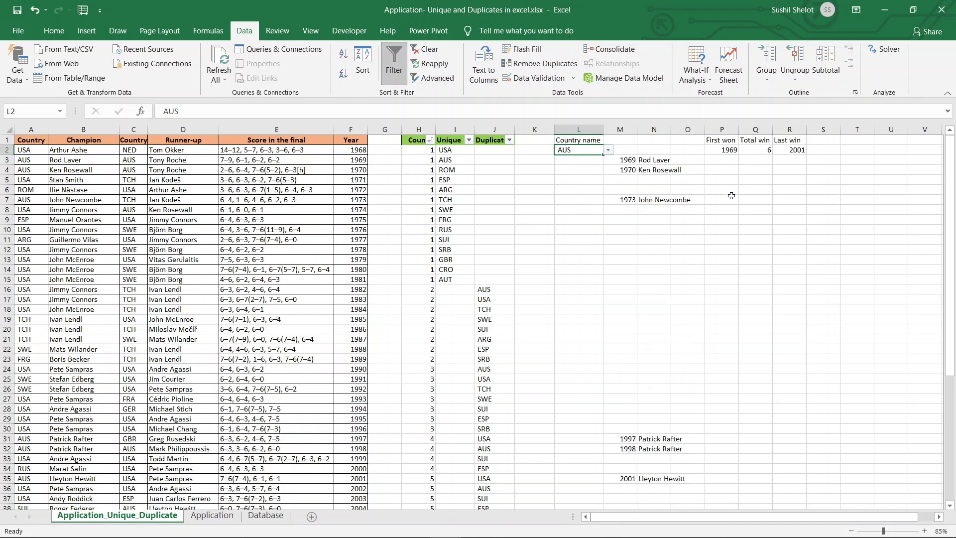
Step: Open the Database sheet and look through its two product tables from the headers down to row 101
{"action": "left_click", "coordinate": [271, 516]}
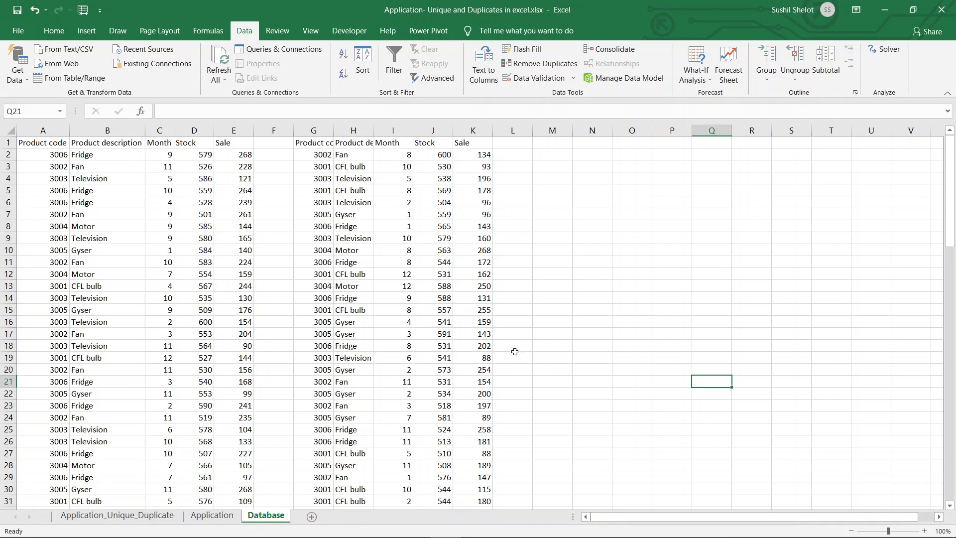
{"action": "left_click", "coordinate": [64, 155]}
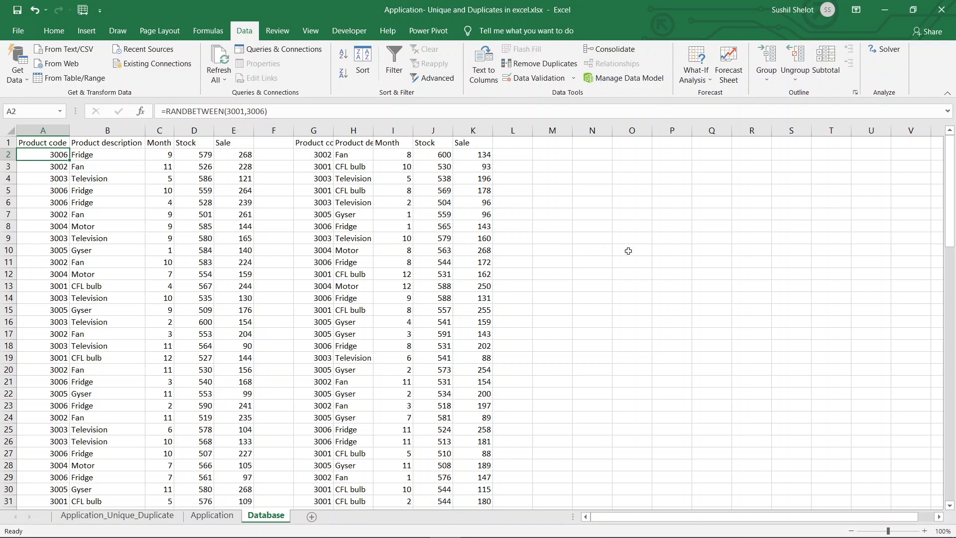
{"action": "left_click_drag", "start_coordinate": [950, 177], "coordinate": [927, 360]}
{"action": "scroll", "coordinate": [616, 361], "scroll_direction": "down", "scroll_amount": 20}
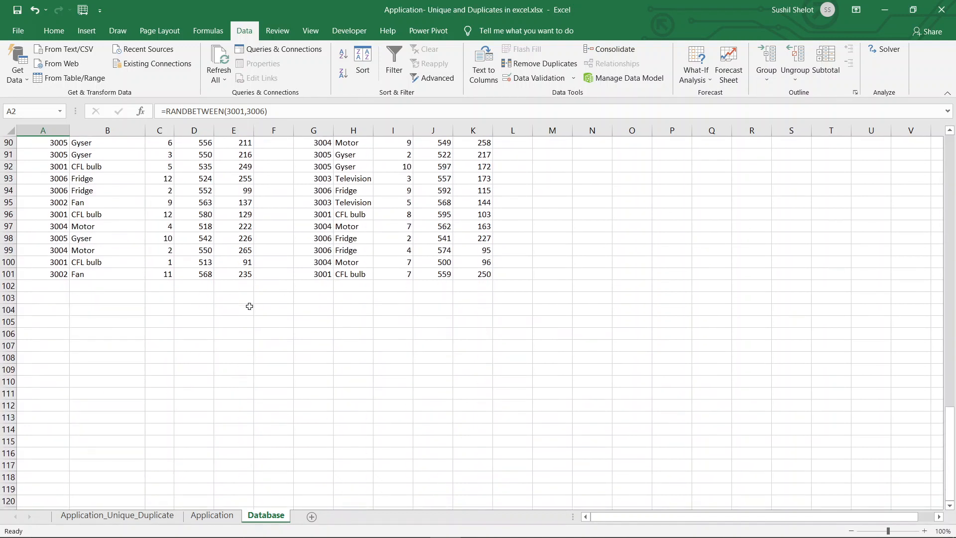
{"action": "scroll", "coordinate": [250, 306], "scroll_direction": "up", "scroll_amount": 19}
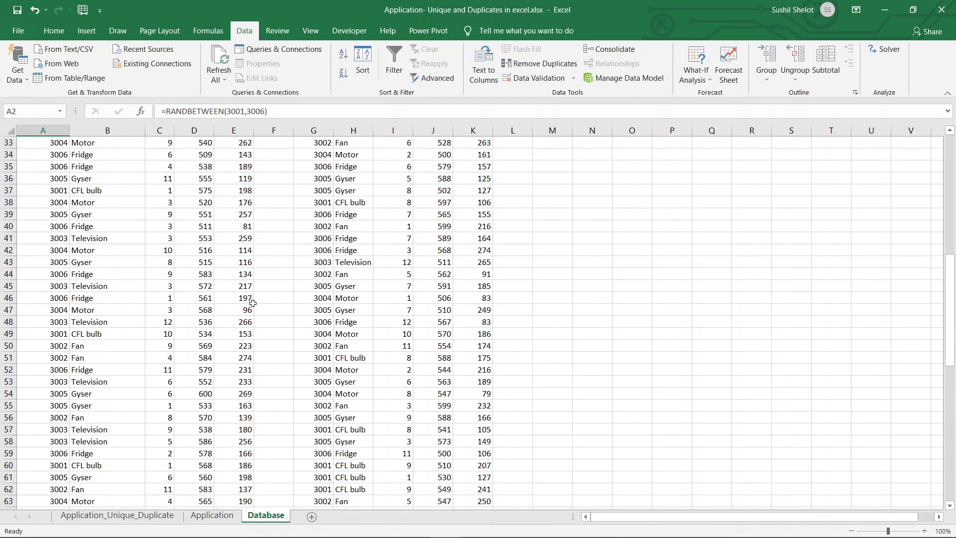
{"action": "scroll", "coordinate": [249, 299], "scroll_direction": "up", "scroll_amount": 11}
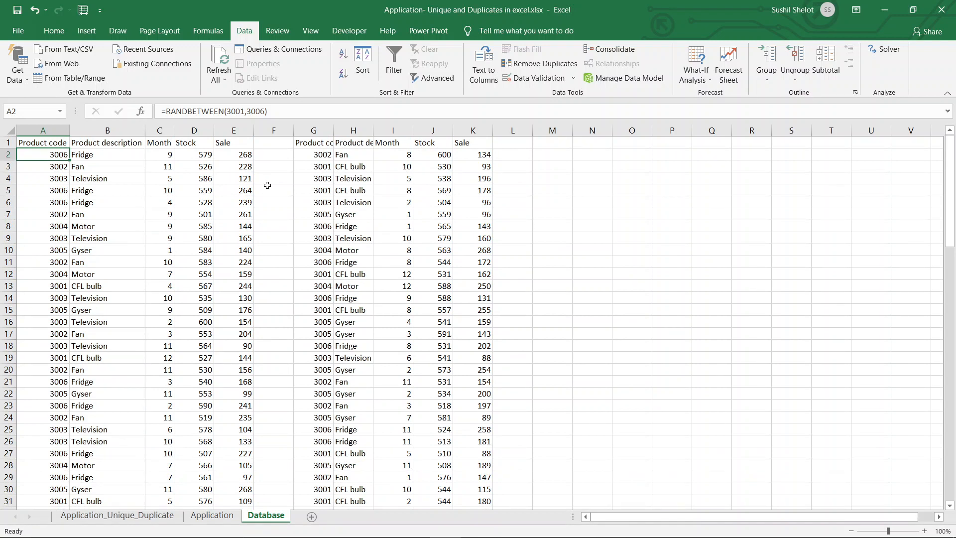
Step: Compare the product code formulas in A2 and A3 with the product code entries in G2 and G3
{"action": "left_click", "coordinate": [277, 156]}
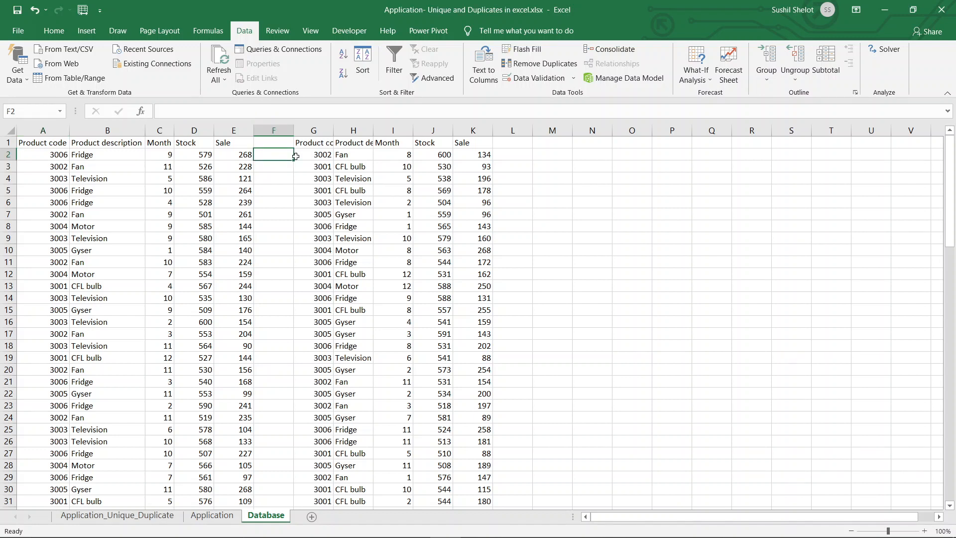
{"action": "left_click", "coordinate": [55, 156]}
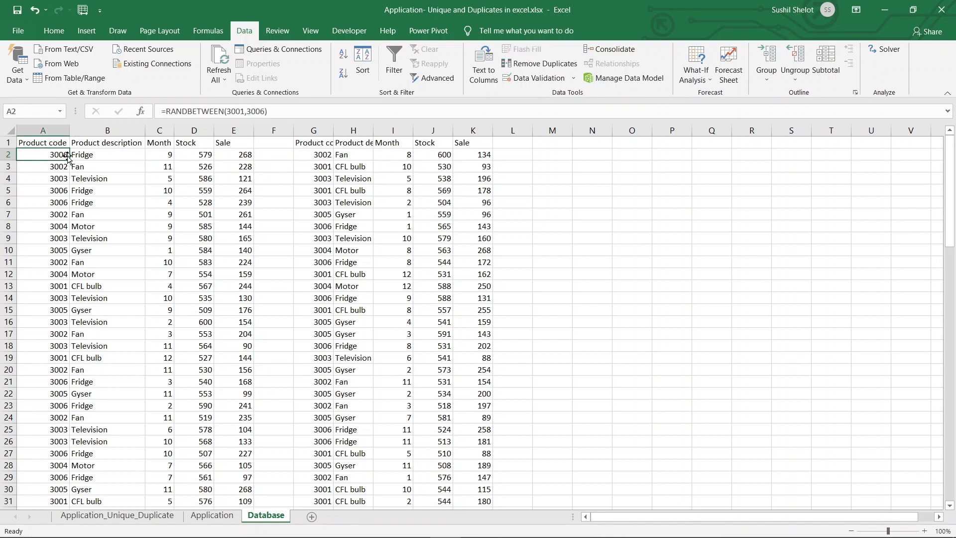
{"action": "key", "text": "Down"}
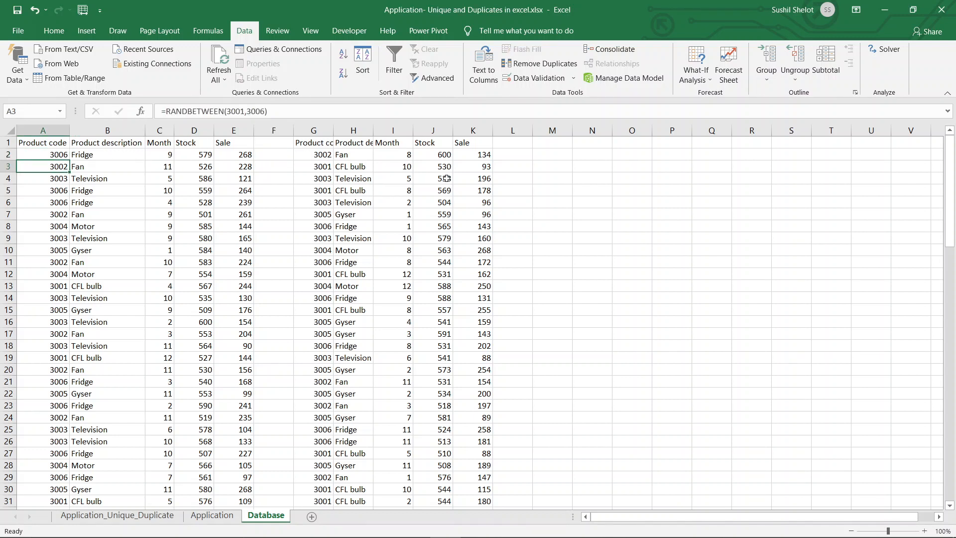
{"action": "left_click", "coordinate": [313, 164]}
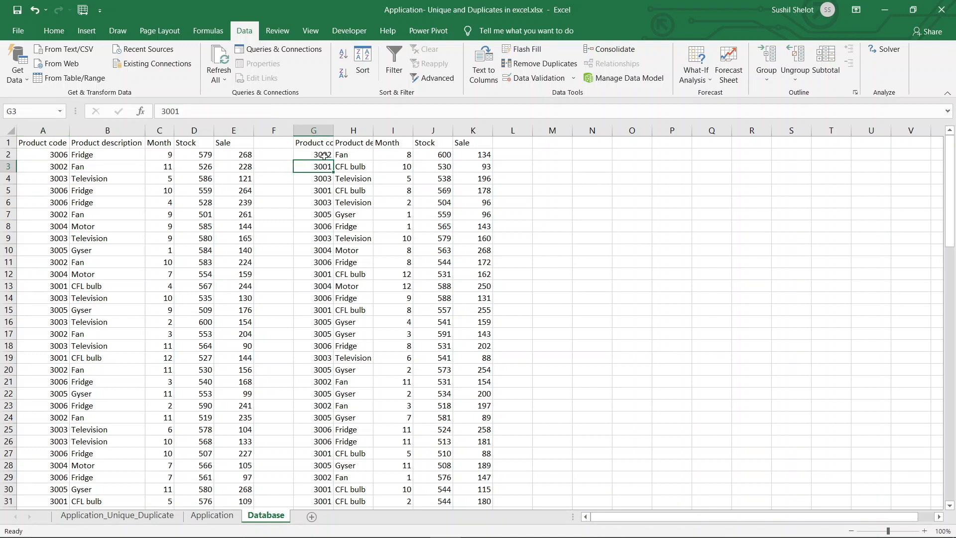
{"action": "left_click", "coordinate": [324, 156]}
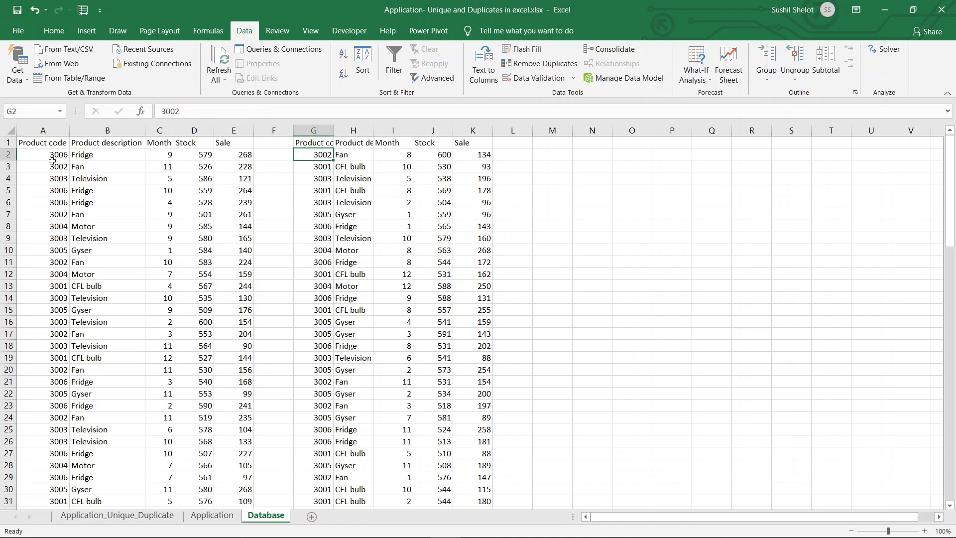
{"action": "left_click", "coordinate": [50, 155]}
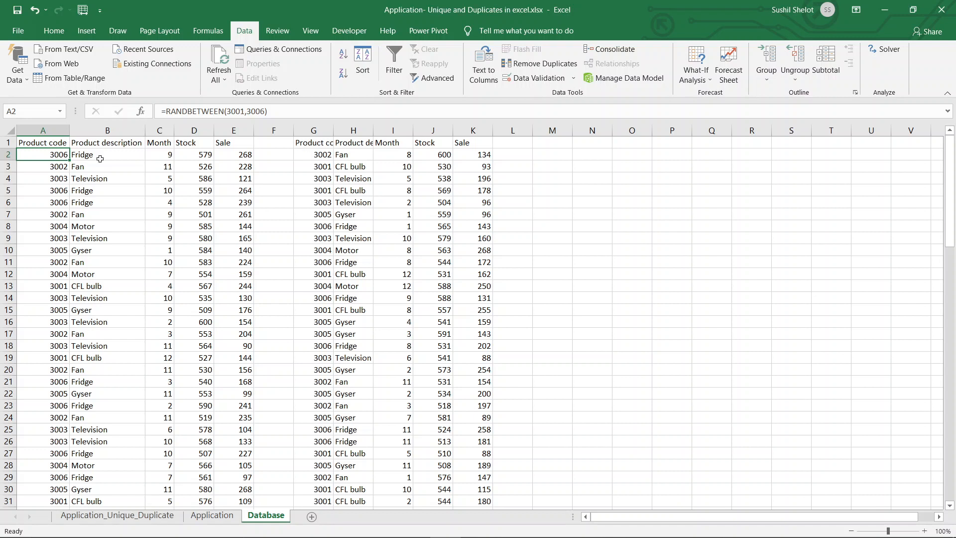
{"action": "left_click", "coordinate": [100, 158]}
{"action": "left_click", "coordinate": [35, 156]}
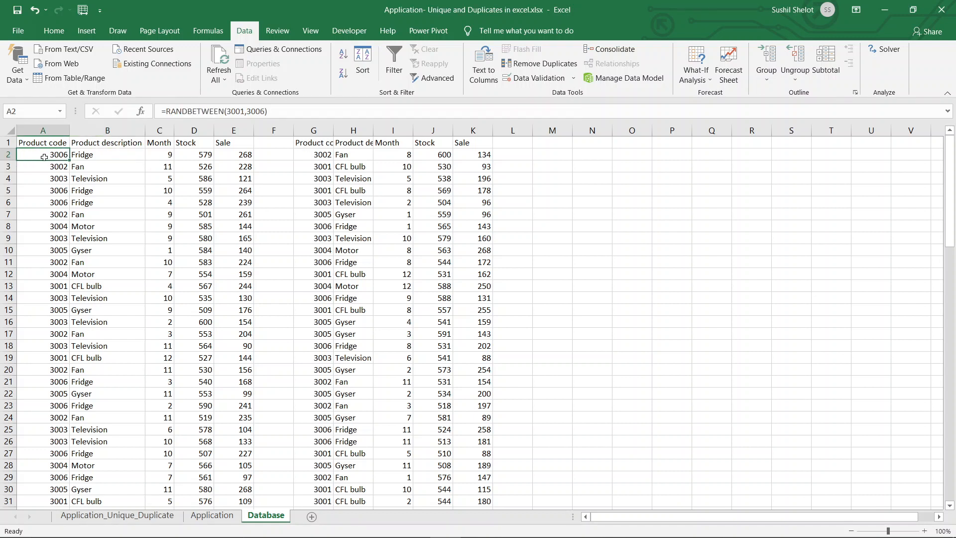
Step: Examine the row 2 formulas for product description, month, stock and sale in B2 to E2
{"action": "left_click", "coordinate": [98, 155]}
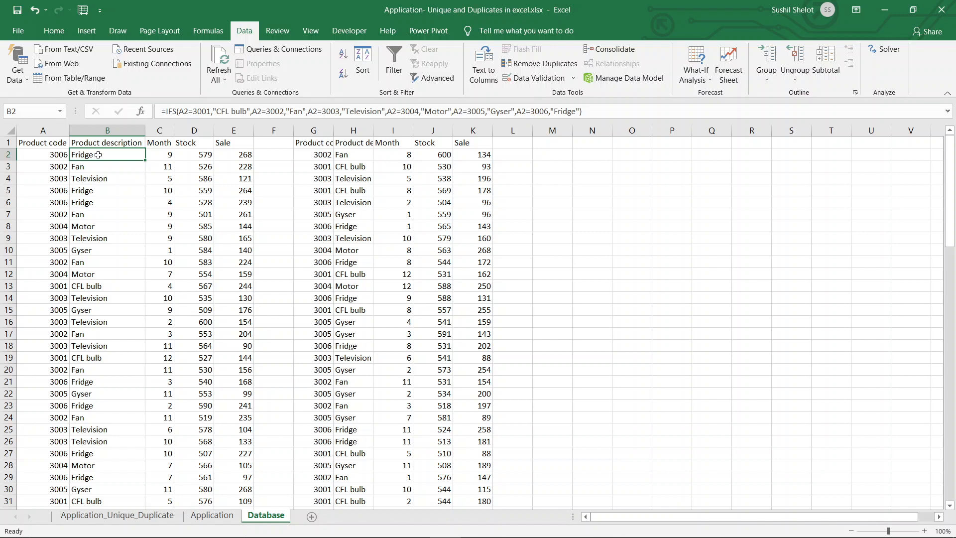
{"action": "left_click", "coordinate": [160, 151]}
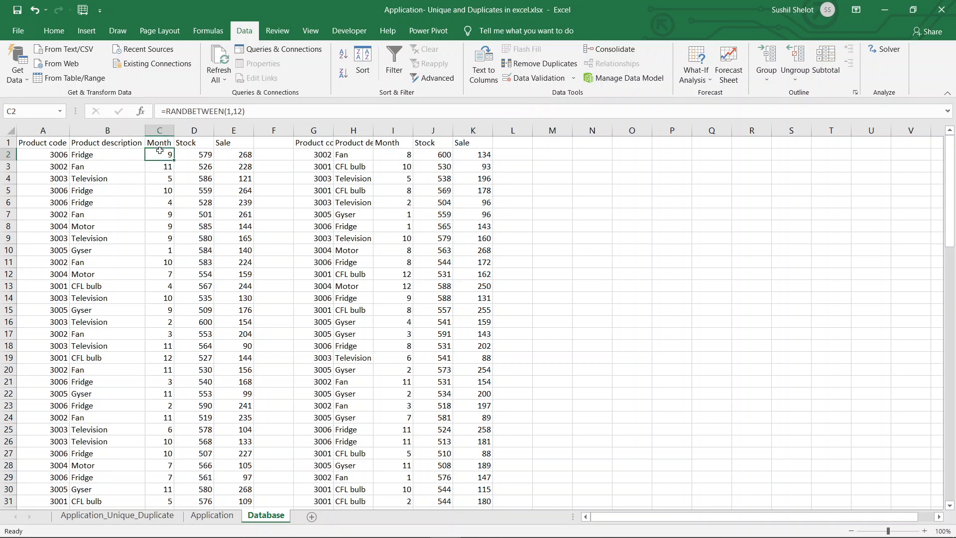
{"action": "left_click", "coordinate": [191, 151]}
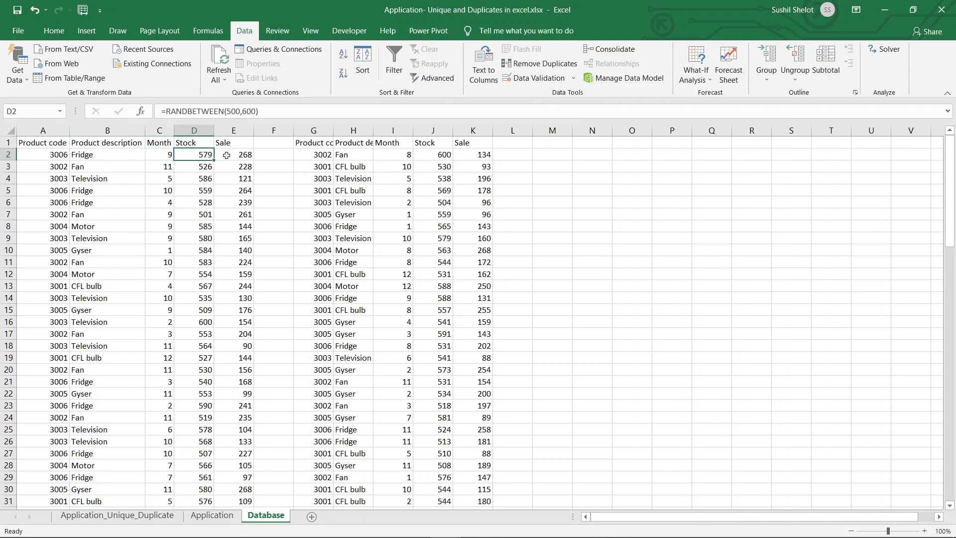
{"action": "left_click", "coordinate": [226, 155]}
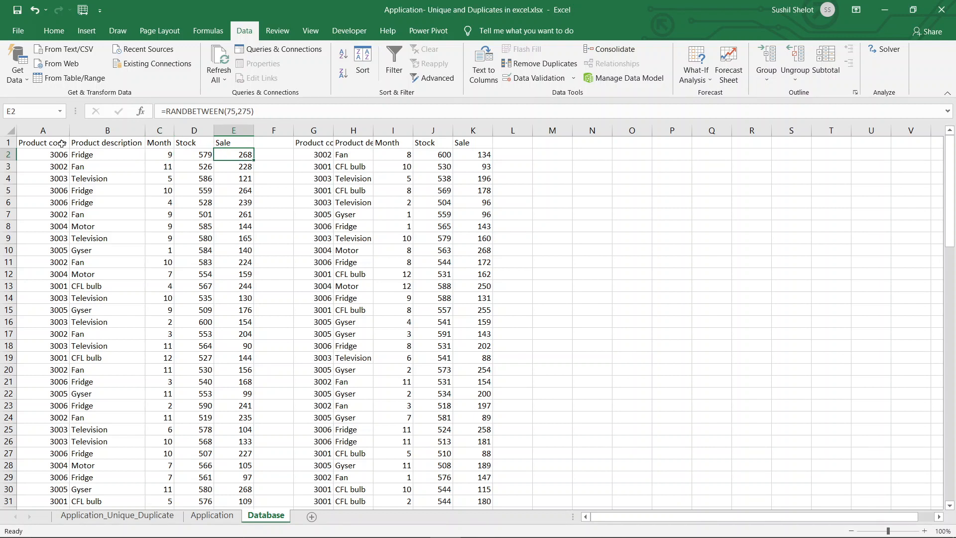
Step: Compare the headers in A1:E1 with the headers and data of the second product table starting at G1
{"action": "left_click_drag", "start_coordinate": [45, 145], "coordinate": [219, 143]}
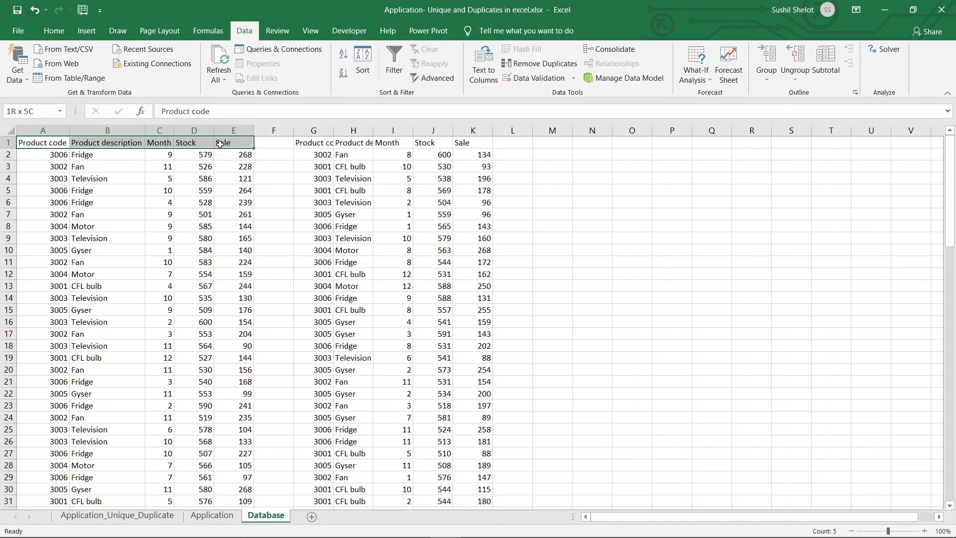
{"action": "left_click", "coordinate": [308, 146]}
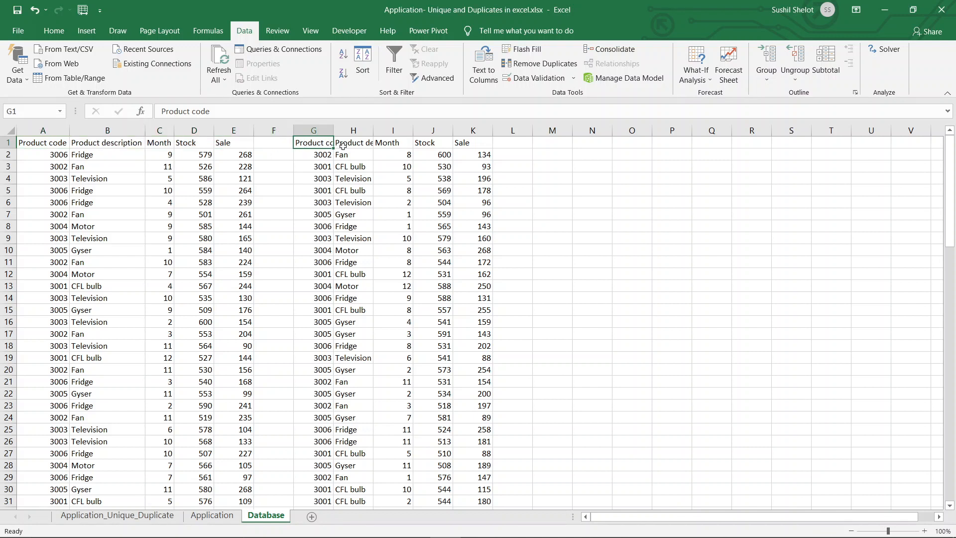
{"action": "left_click_drag", "start_coordinate": [309, 146], "coordinate": [491, 493]}
{"action": "left_click", "coordinate": [600, 401]}
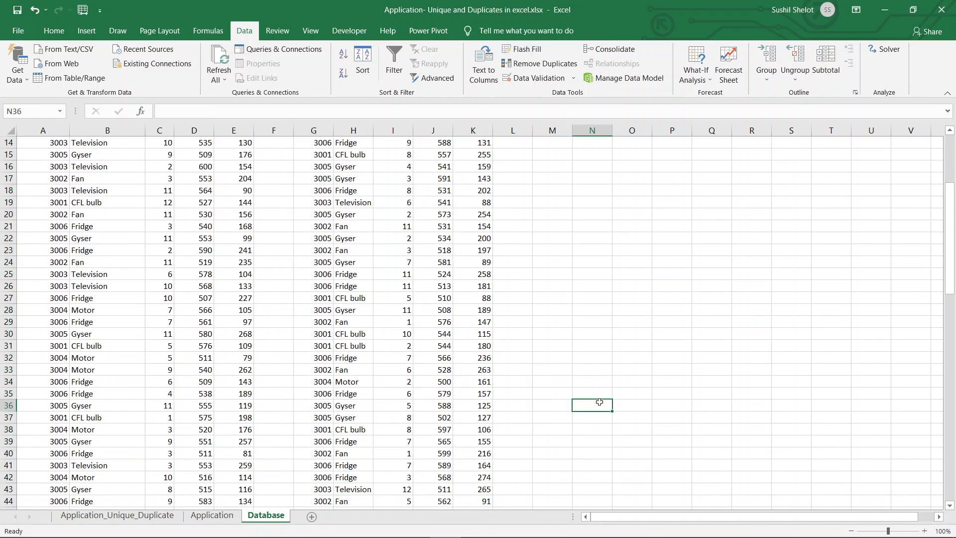
{"action": "scroll", "coordinate": [599, 400], "scroll_direction": "up", "scroll_amount": 5}
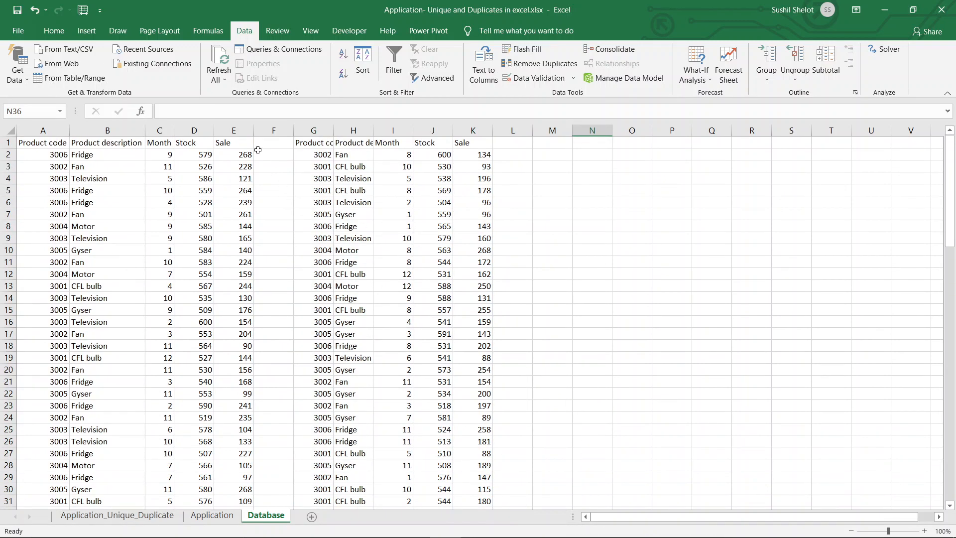
Step: Select columns G to K to review the second product table, and return to the Application_Unique_Duplicate sheet
{"action": "left_click_drag", "start_coordinate": [254, 131], "coordinate": [79, 134]}
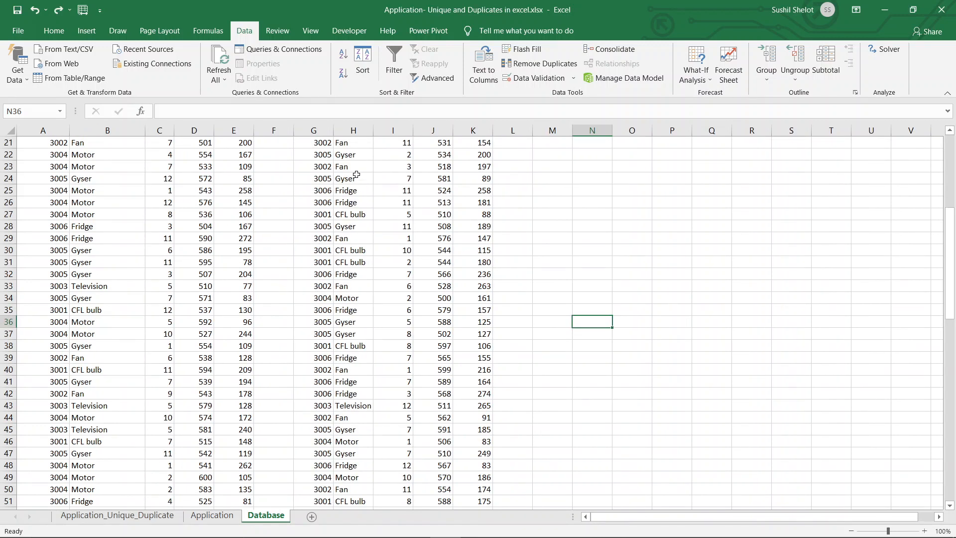
{"action": "left_click_drag", "start_coordinate": [314, 130], "coordinate": [354, 131]}
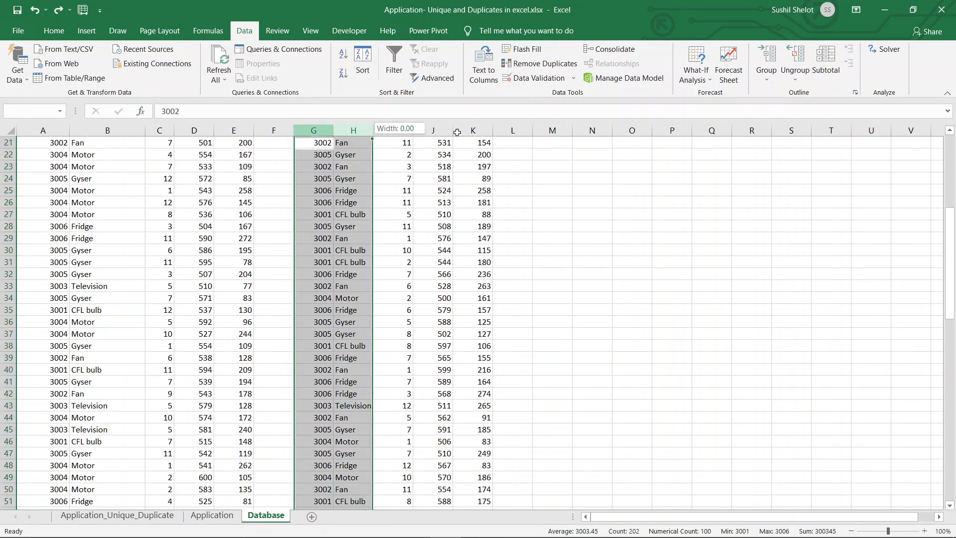
{"action": "left_click_drag", "start_coordinate": [457, 133], "coordinate": [481, 132]}
{"action": "scroll", "coordinate": [571, 267], "scroll_direction": "up", "scroll_amount": 7}
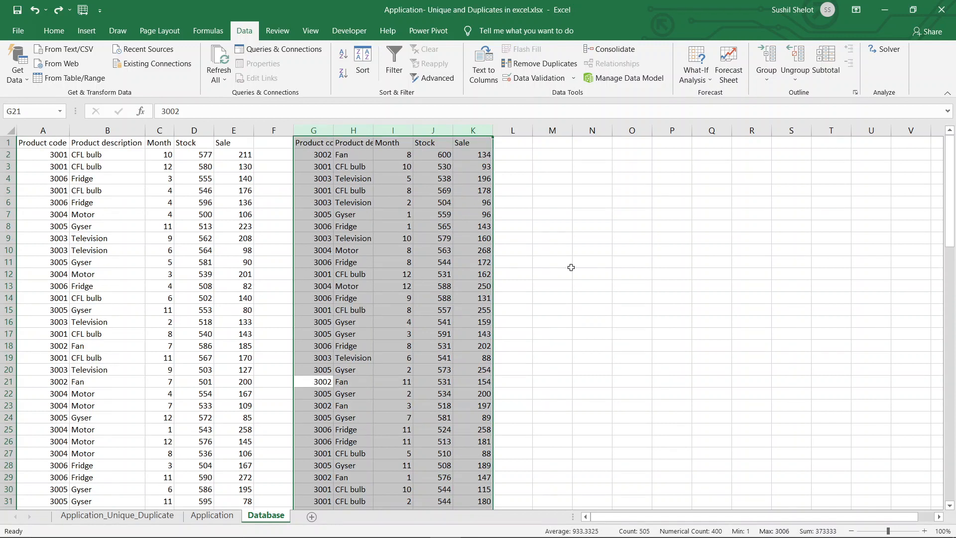
{"action": "left_click", "coordinate": [436, 216]}
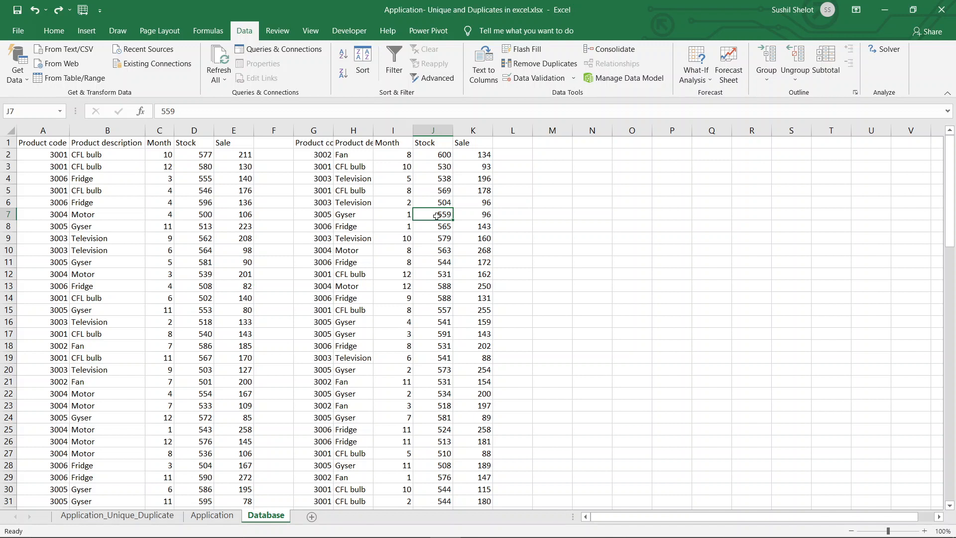
{"action": "left_click", "coordinate": [155, 520]}
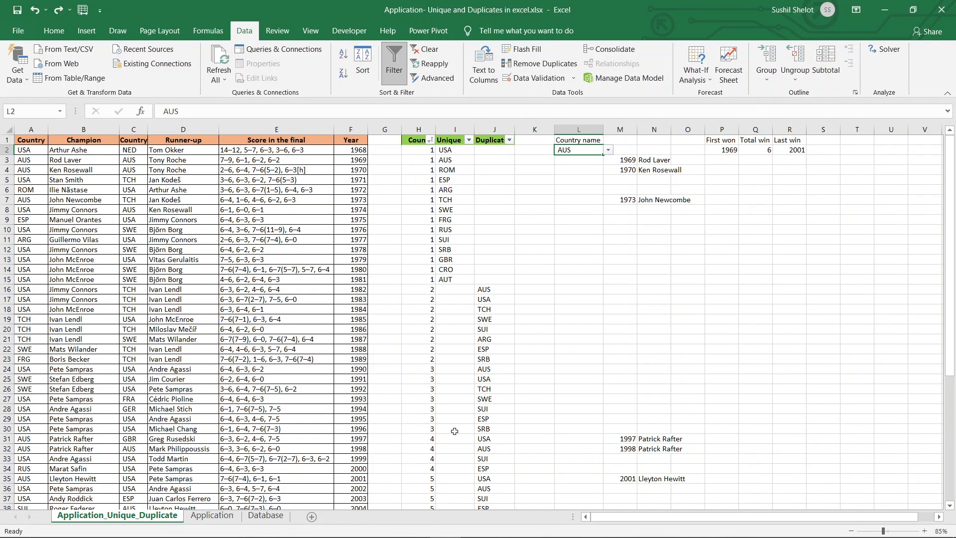